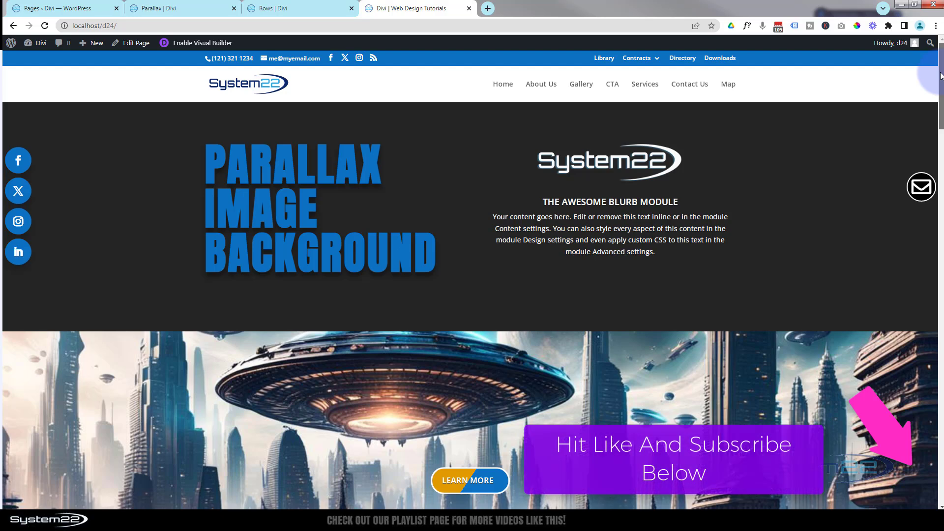
Scroll through the Rows example page
{"action": "mouse_move", "coordinate": [942, 68]}
{"action": "left_mouse_down"}
{"action": "mouse_move", "coordinate": [942, 142]}
{"action": "mouse_move", "coordinate": [941, 67]}
{"action": "mouse_move", "coordinate": [942, 141]}
{"action": "mouse_move", "coordinate": [941, 87]}
{"action": "left_mouse_up"}
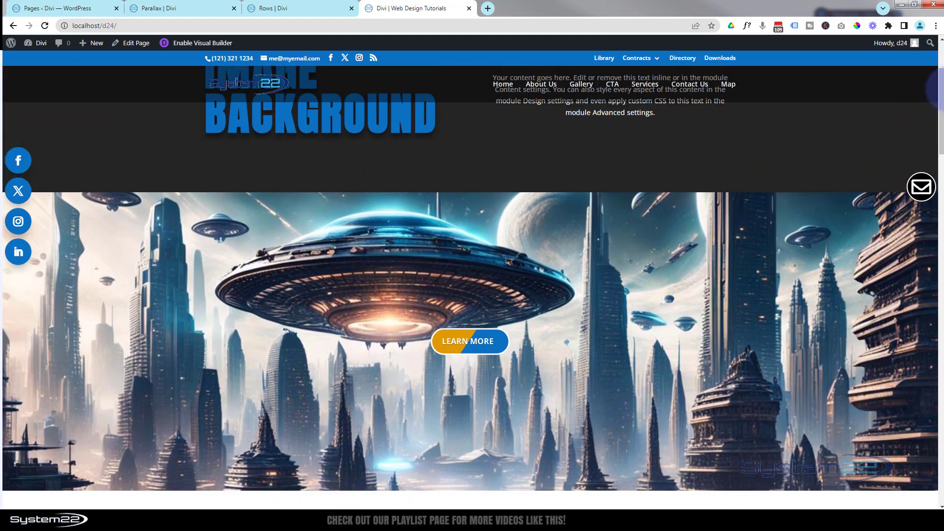
{"action": "left_click_drag", "start_coordinate": [942, 83], "coordinate": [942, 244]}
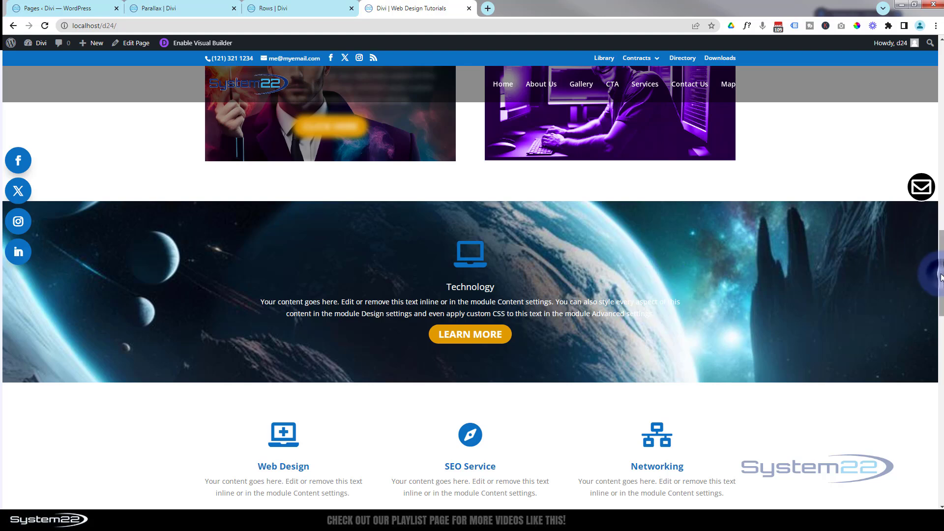
{"action": "left_click_drag", "start_coordinate": [940, 279], "coordinate": [941, 83]}
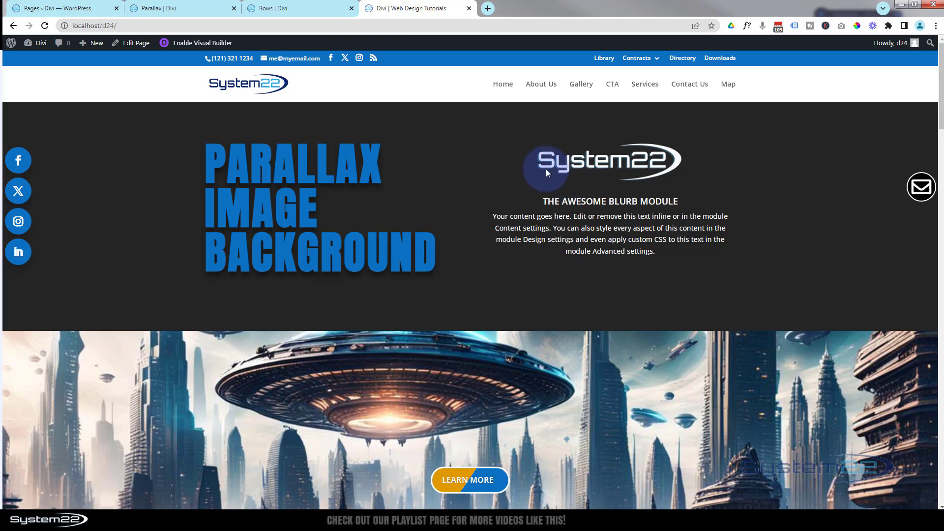
{"action": "left_click", "coordinate": [295, 8]}
{"action": "scroll", "coordinate": [512, 310], "scroll_direction": "down", "scroll_amount": 10}
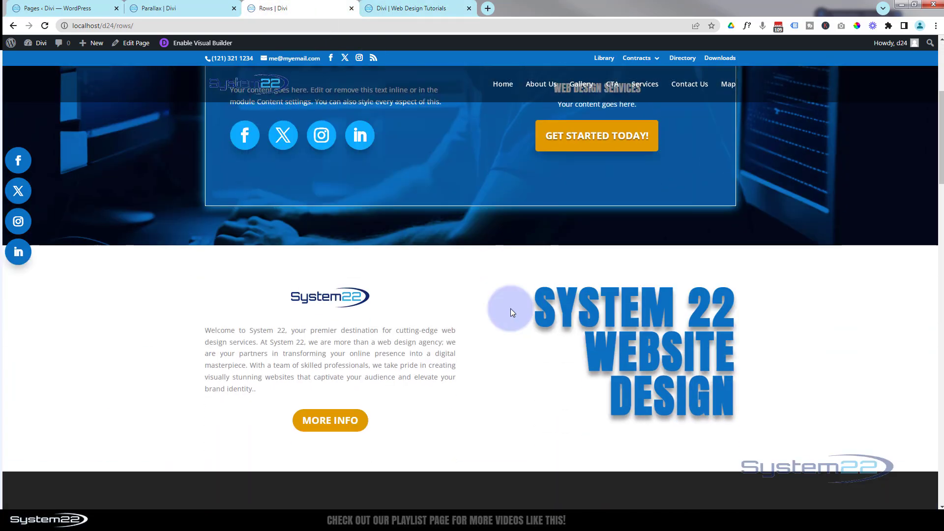
{"action": "scroll", "coordinate": [510, 308], "scroll_direction": "down", "scroll_amount": 10}
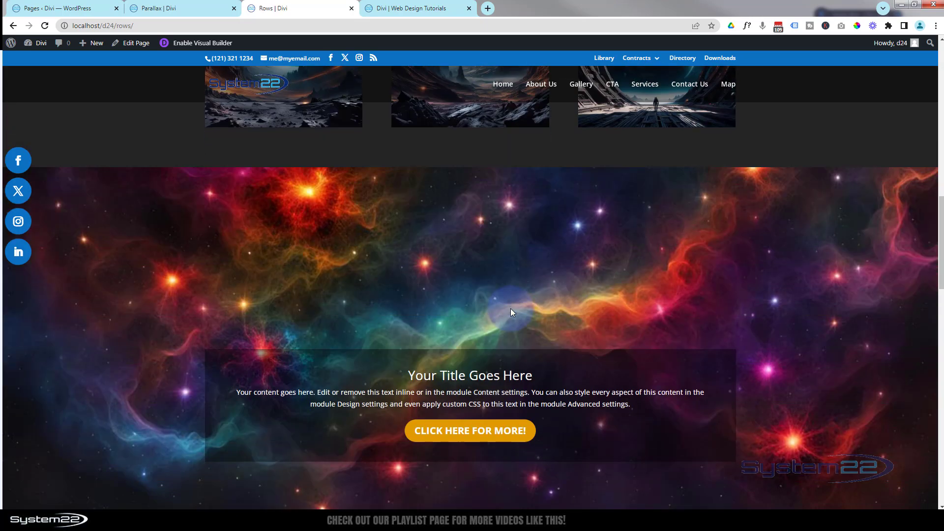
{"action": "scroll", "coordinate": [510, 308], "scroll_direction": "down", "scroll_amount": 7}
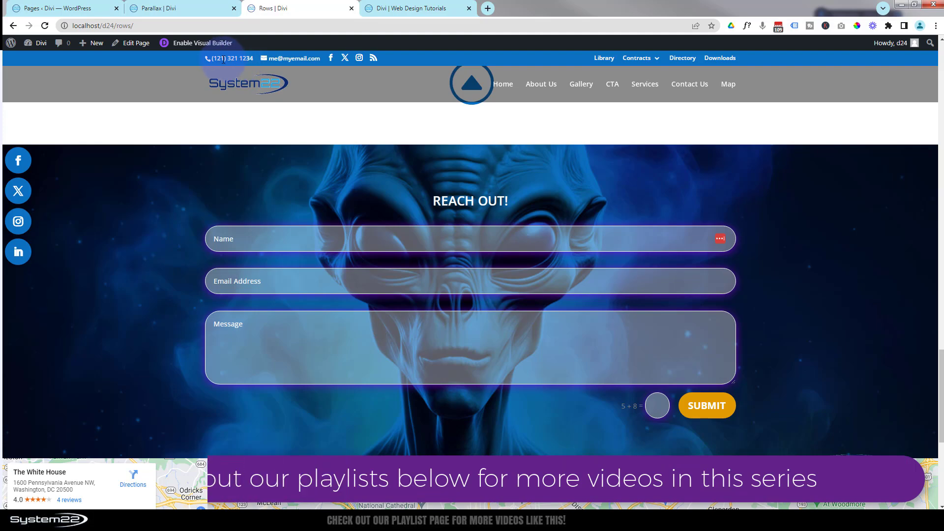
Scroll the Parallax example page down to the REACH OUT! contact form and map
{"action": "left_click", "coordinate": [193, 9]}
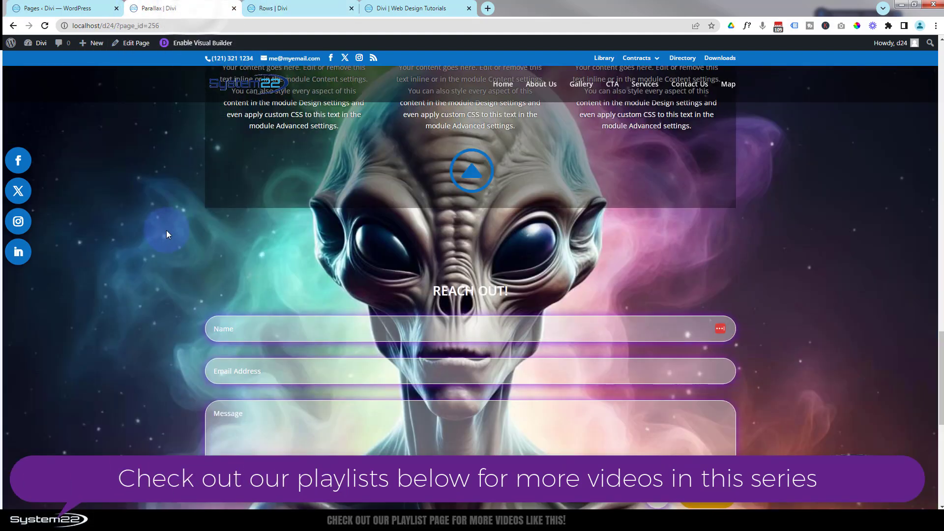
{"action": "scroll", "coordinate": [167, 229], "scroll_direction": "up", "scroll_amount": 6}
{"action": "scroll", "coordinate": [166, 229], "scroll_direction": "up", "scroll_amount": 10}
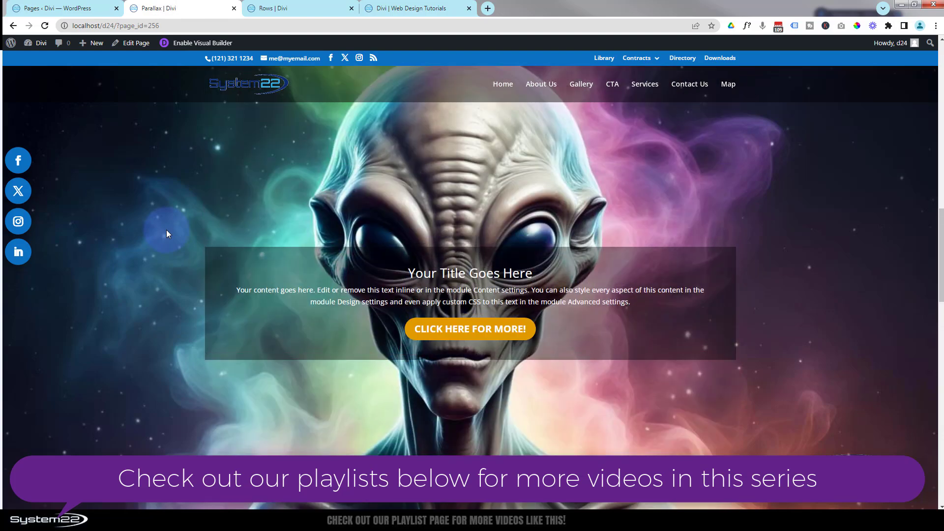
{"action": "scroll", "coordinate": [166, 229], "scroll_direction": "up", "scroll_amount": 6}
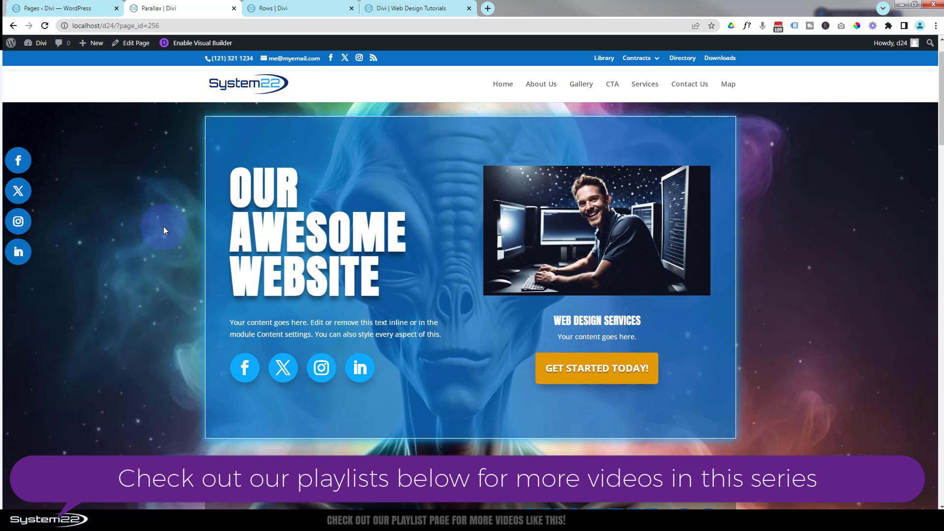
{"action": "scroll", "coordinate": [164, 226], "scroll_direction": "down", "scroll_amount": 6}
{"action": "scroll", "coordinate": [163, 226], "scroll_direction": "down", "scroll_amount": 8}
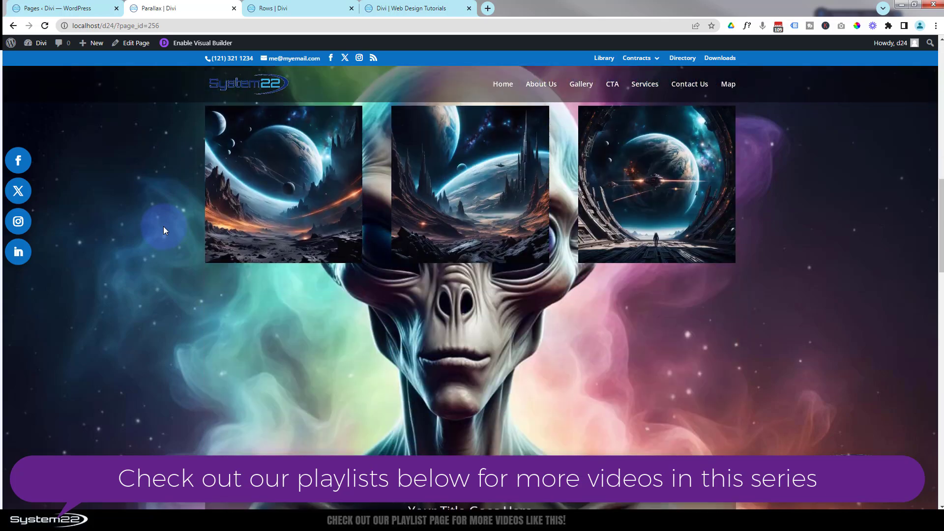
{"action": "scroll", "coordinate": [163, 226], "scroll_direction": "down", "scroll_amount": 8}
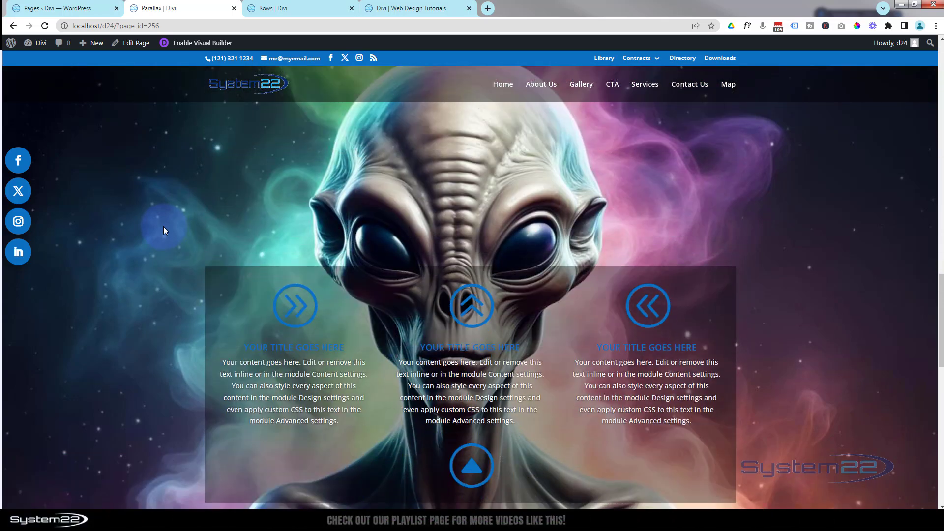
{"action": "scroll", "coordinate": [164, 226], "scroll_direction": "down", "scroll_amount": 5}
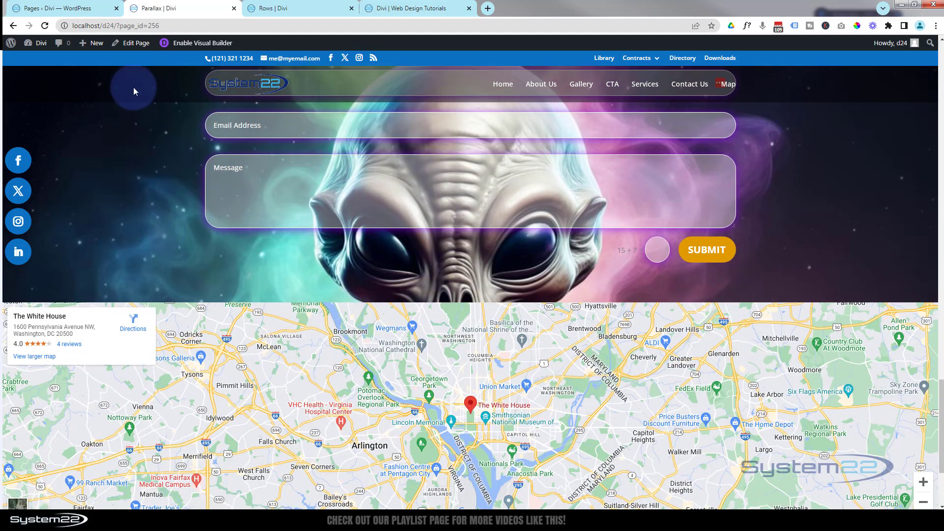
Create a new page titled 'Parallax' and open it with Divi Builder
{"action": "mouse_move", "coordinate": [84, 44]}
{"action": "left_click", "coordinate": [88, 86]}
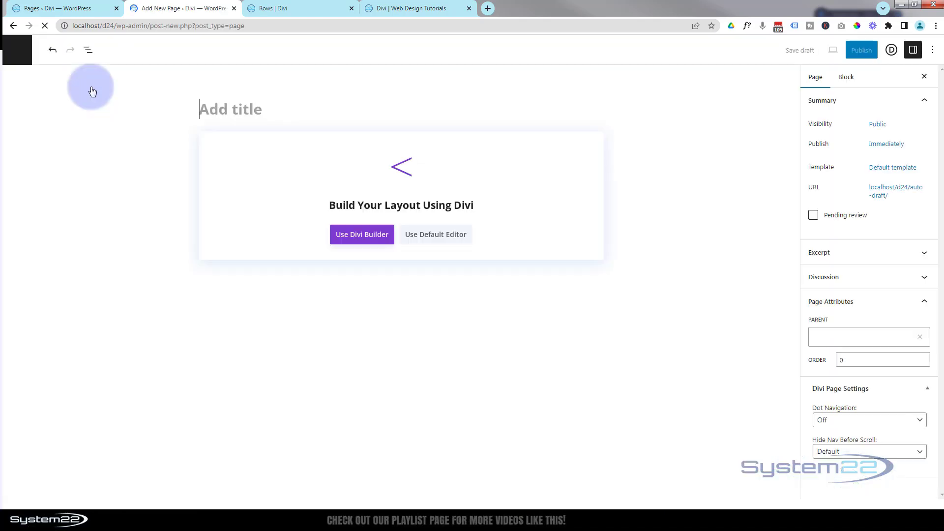
{"action": "type", "text": "Parallax"}
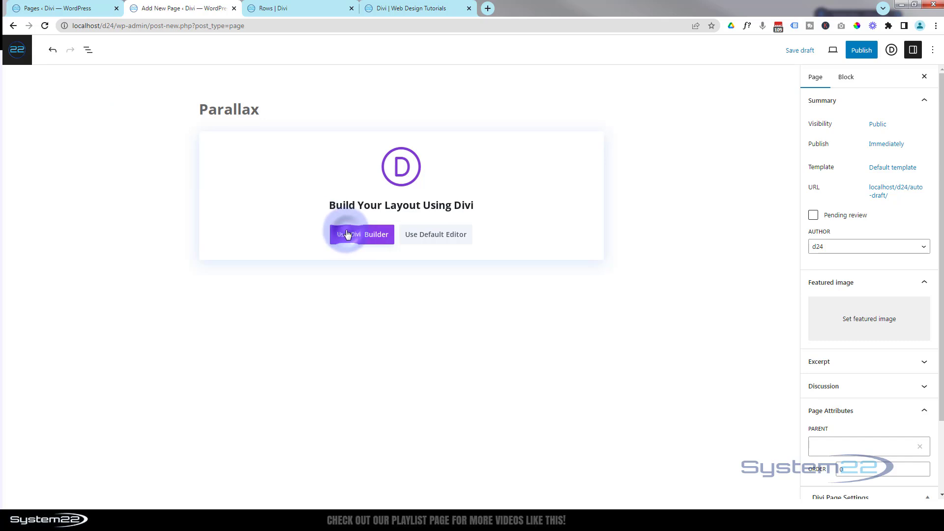
{"action": "left_click", "coordinate": [346, 233]}
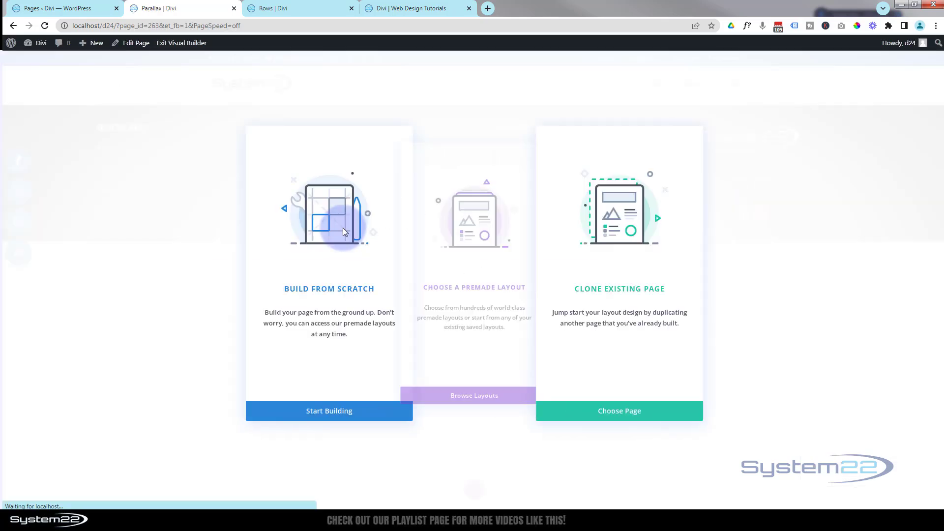
Start from scratch with a two-column row and a Call To Action module in its left column
{"action": "left_click", "coordinate": [320, 411]}
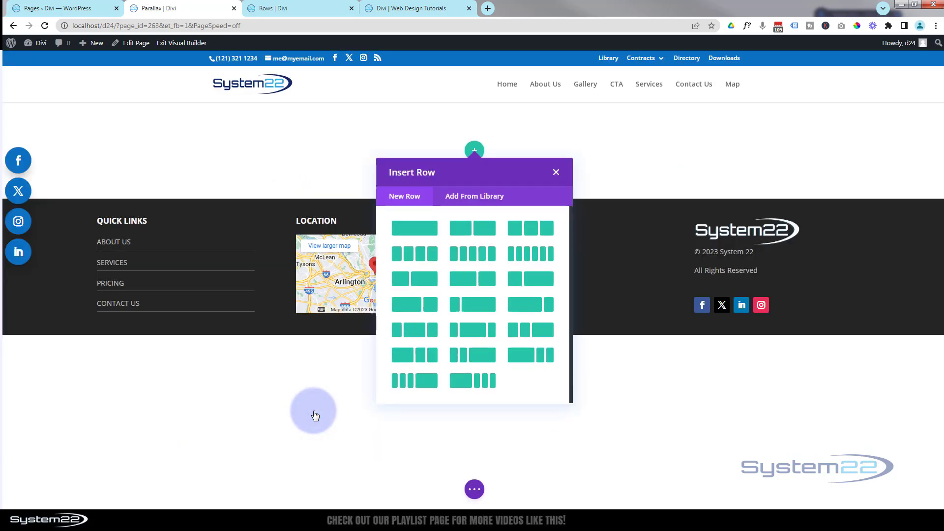
{"action": "left_click", "coordinate": [482, 232]}
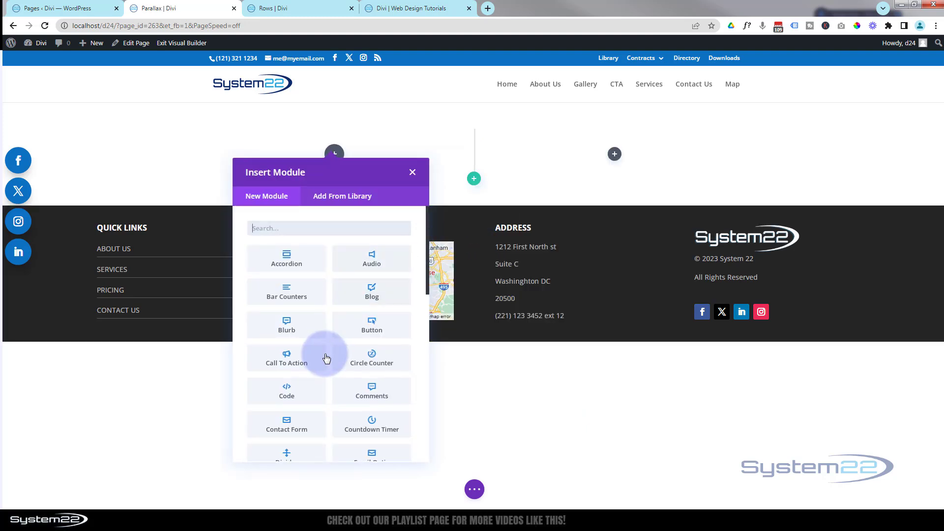
{"action": "left_click", "coordinate": [305, 364]}
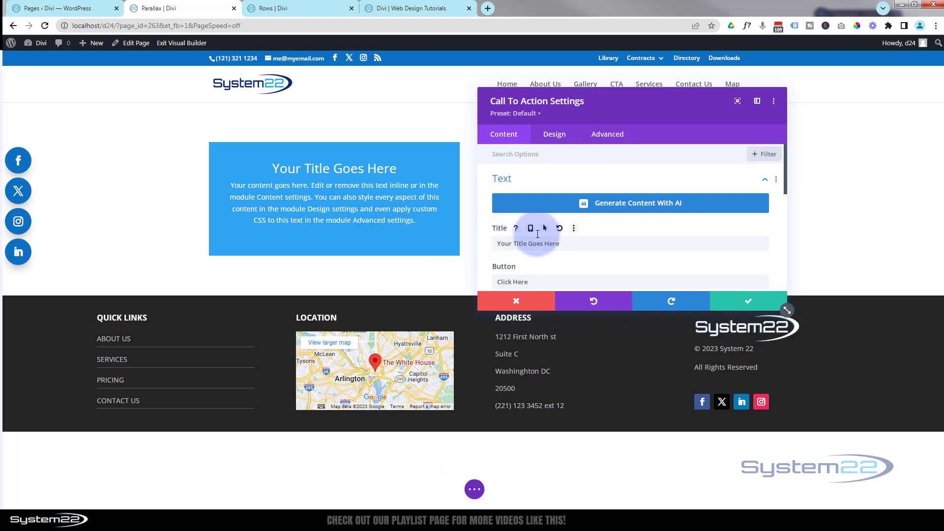
{"action": "scroll", "coordinate": [536, 236], "scroll_direction": "down", "scroll_amount": 6}
Give the button a # link, save, and duplicate the module into the right column
{"action": "left_click", "coordinate": [549, 217]}
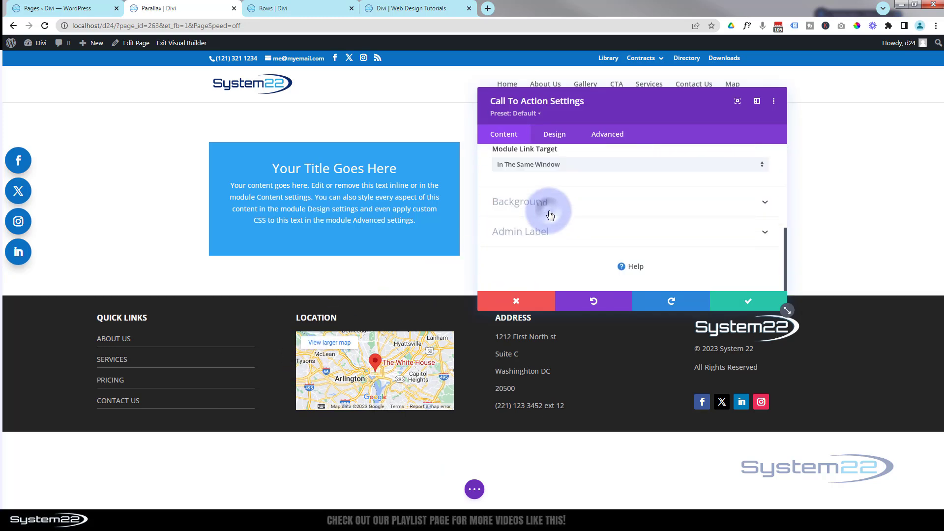
{"action": "left_click", "coordinate": [514, 194]}
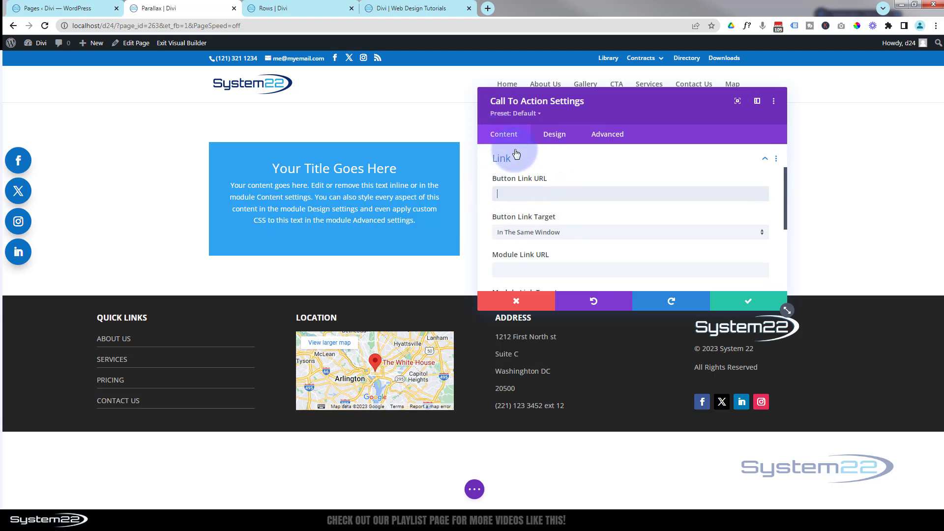
{"action": "left_click", "coordinate": [552, 168]}
{"action": "left_click", "coordinate": [738, 315]}
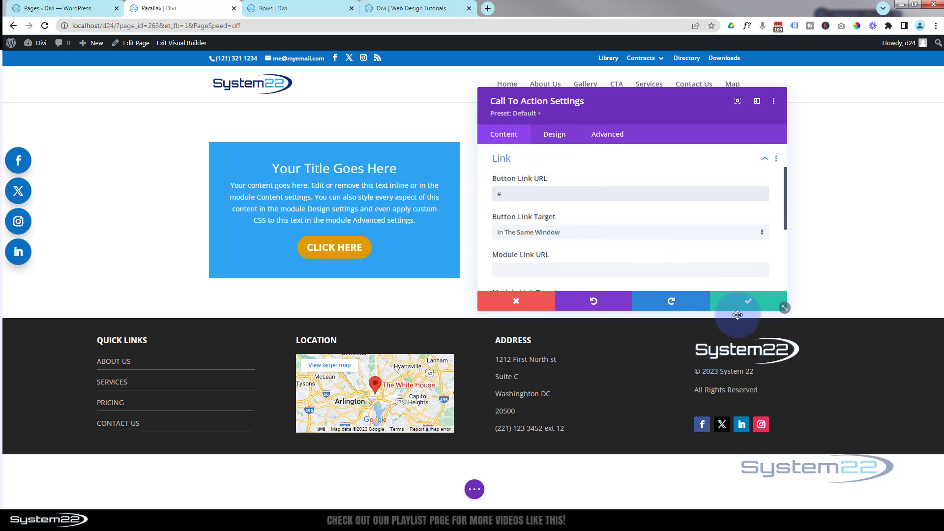
{"action": "left_click", "coordinate": [742, 303]}
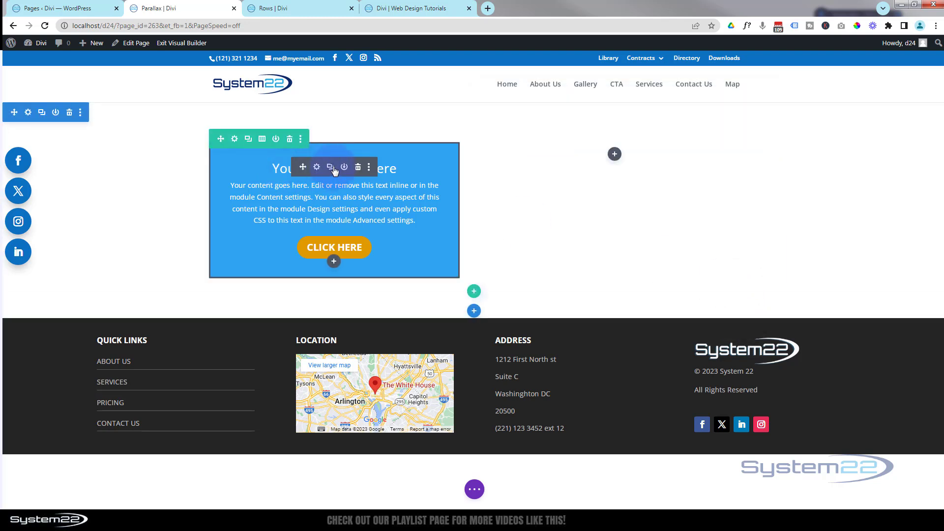
{"action": "left_click", "coordinate": [332, 169]}
{"action": "left_click_drag", "start_coordinate": [298, 167], "coordinate": [621, 160]}
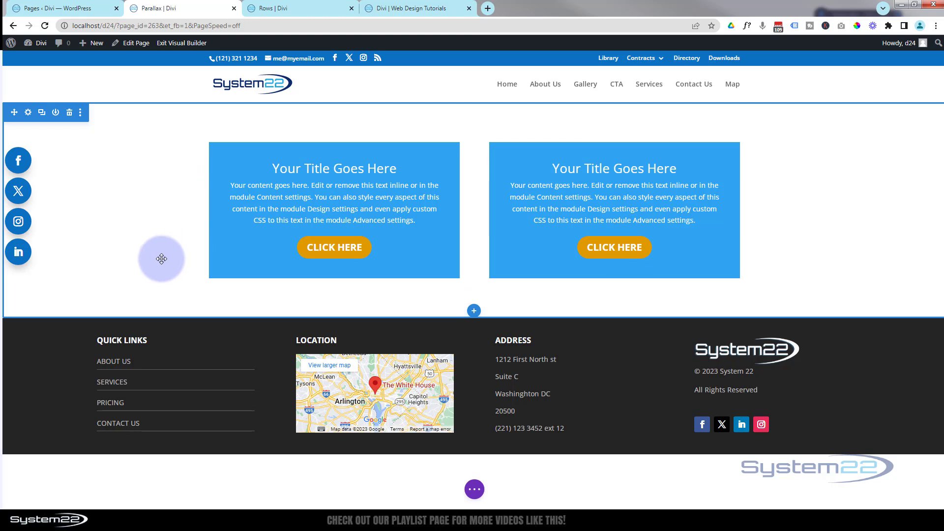
Set the section's height to 100vh in its design settings
{"action": "left_click", "coordinate": [28, 114]}
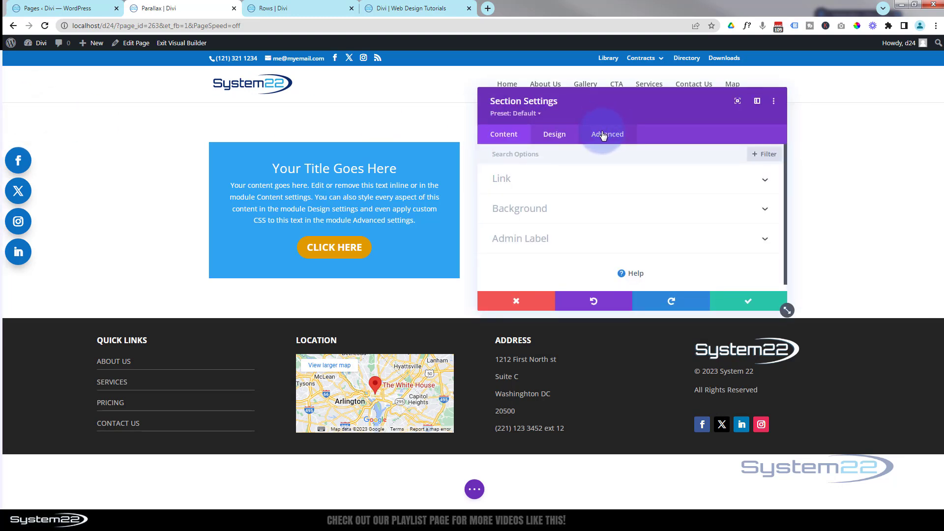
{"action": "left_click", "coordinate": [567, 137]}
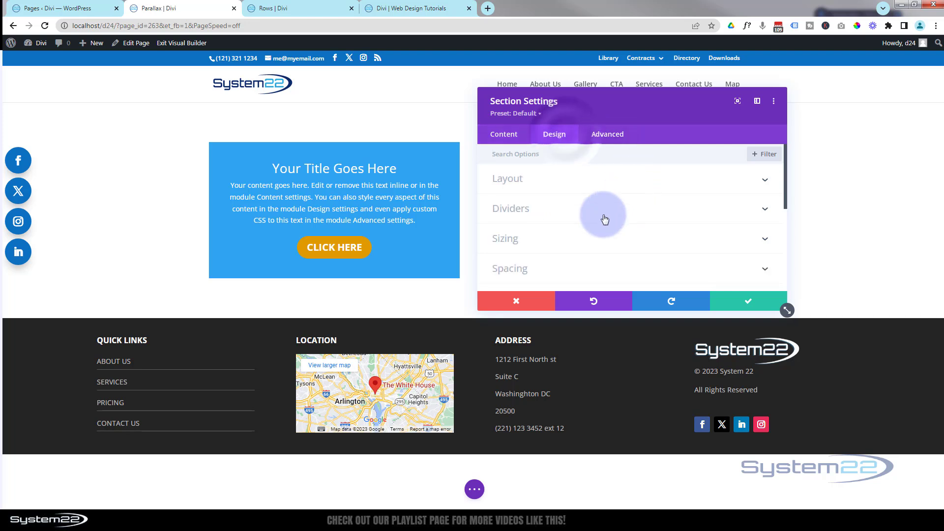
{"action": "left_click", "coordinate": [567, 243]}
{"action": "scroll", "coordinate": [565, 236], "scroll_direction": "down", "scroll_amount": 4}
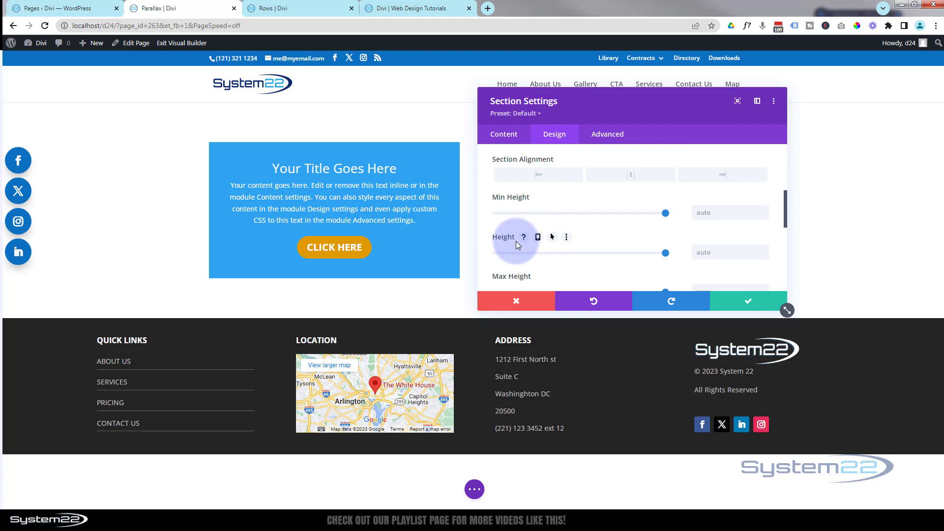
{"action": "left_click", "coordinate": [708, 240]}
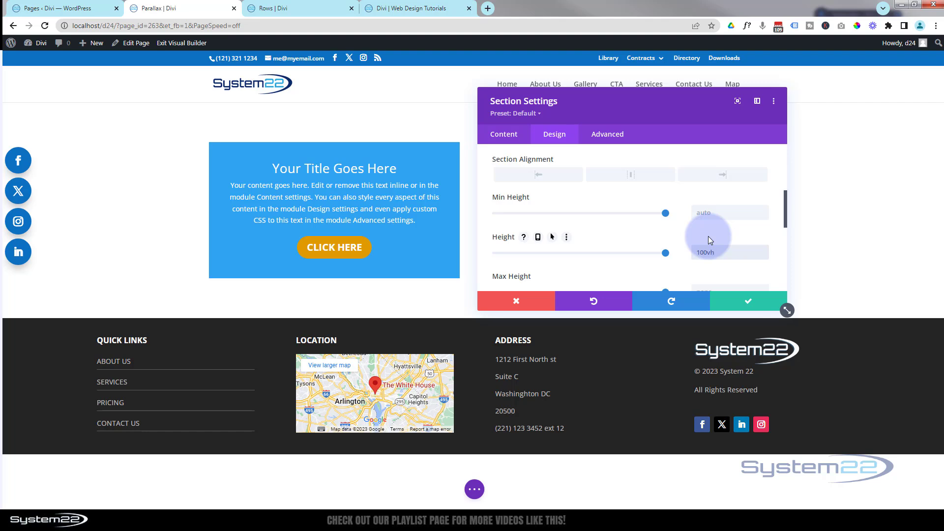
{"action": "scroll", "coordinate": [164, 287], "scroll_direction": "down", "scroll_amount": 4}
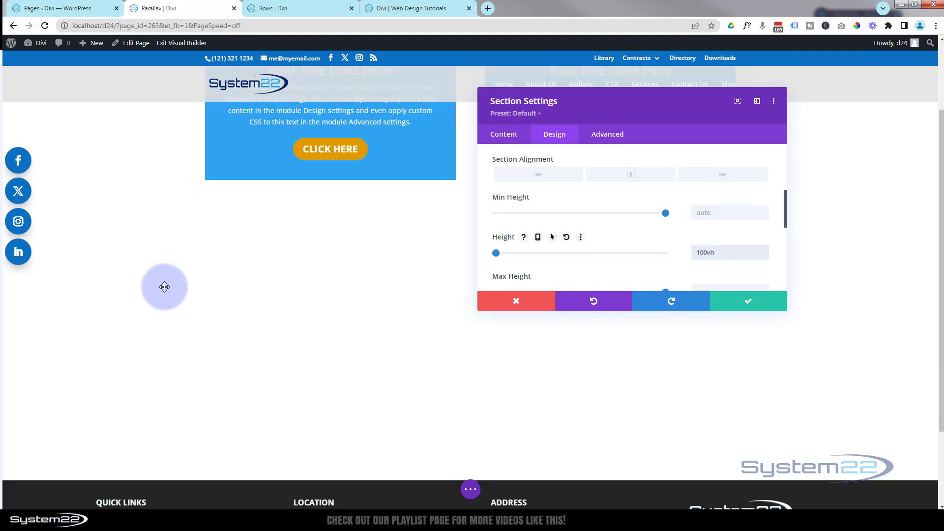
{"action": "scroll", "coordinate": [164, 287], "scroll_direction": "up", "scroll_amount": 4}
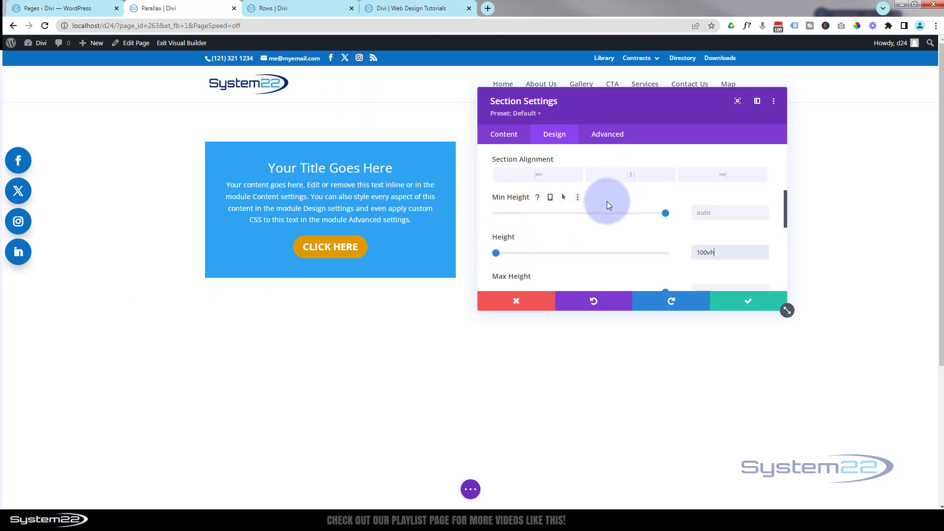
{"action": "scroll", "coordinate": [607, 204], "scroll_direction": "up", "scroll_amount": 5}
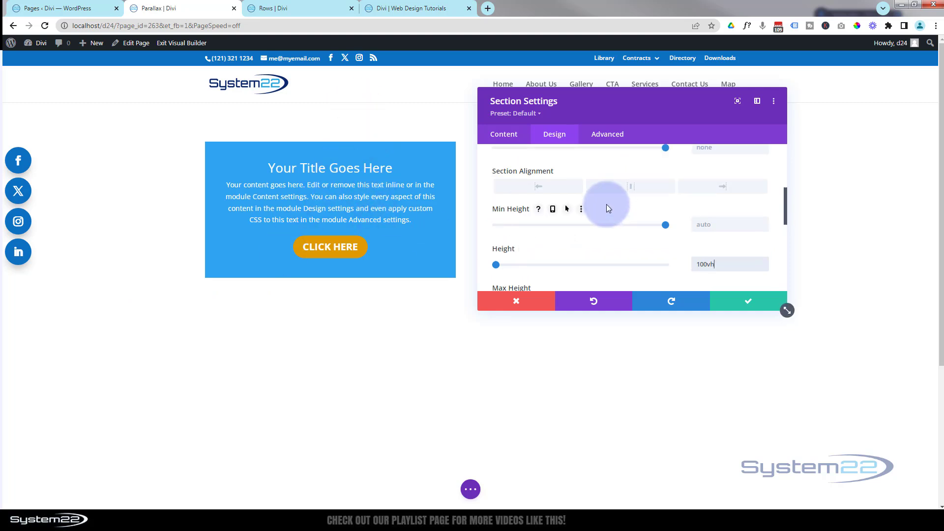
Set the section's top padding to 250px and save the section settings
{"action": "left_click", "coordinate": [554, 168]}
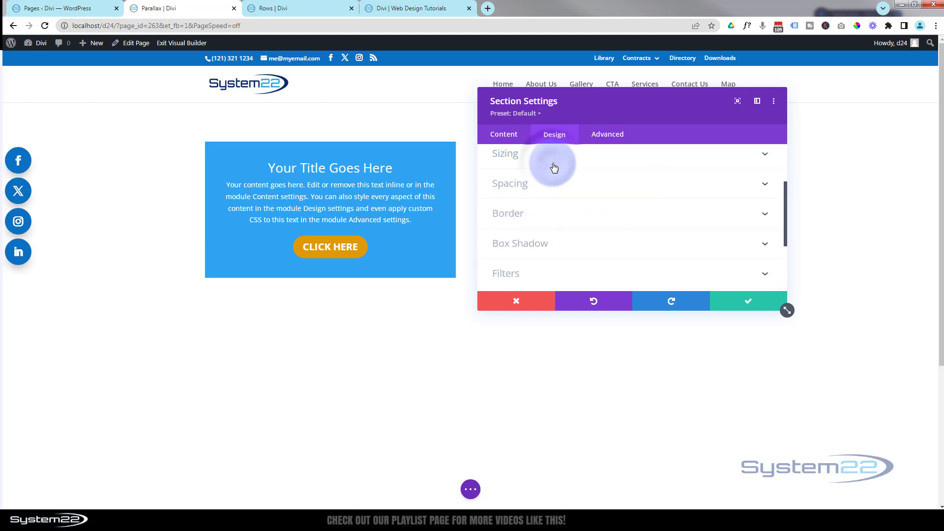
{"action": "left_click", "coordinate": [562, 184]}
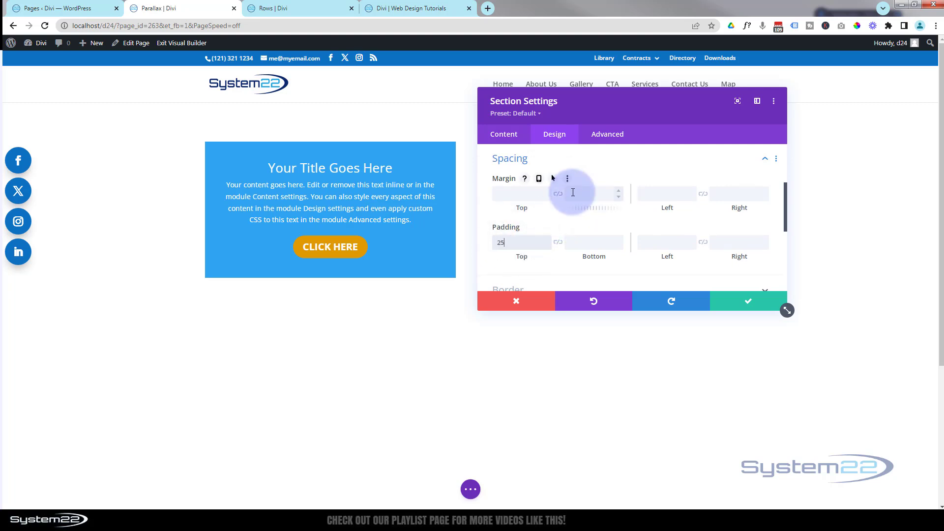
{"action": "type", "text": "px"}
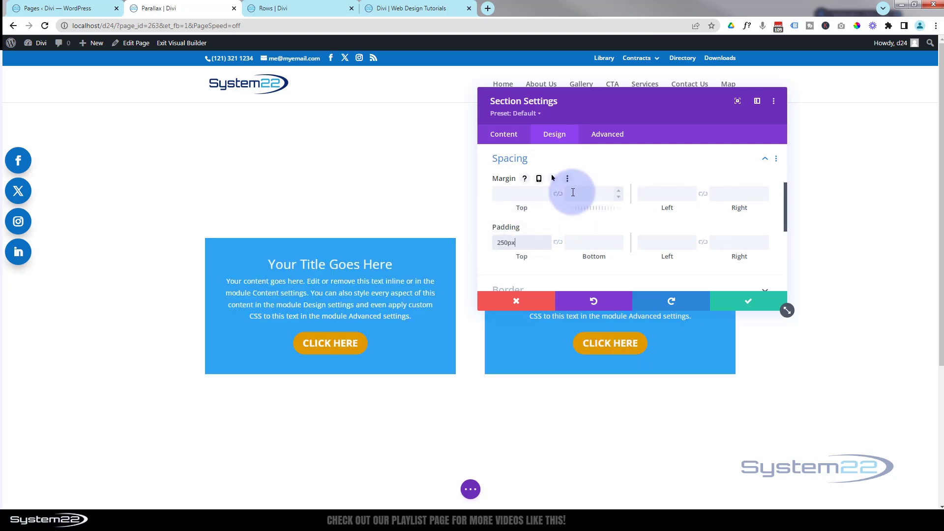
{"action": "left_click", "coordinate": [756, 308]}
{"action": "scroll", "coordinate": [782, 276], "scroll_direction": "down", "scroll_amount": 4}
{"action": "scroll", "coordinate": [782, 276], "scroll_direction": "up", "scroll_amount": 4}
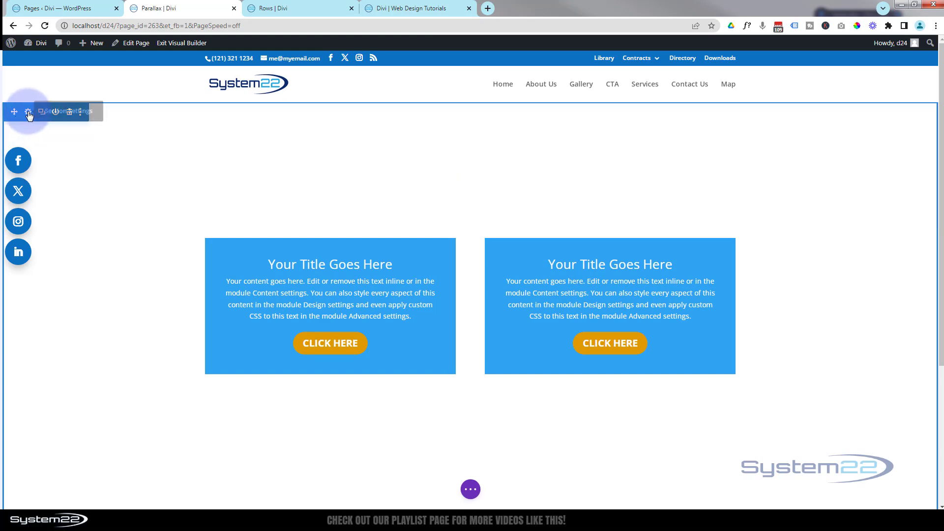
Set the section background image to the Alien picture from the media library
{"action": "left_click", "coordinate": [29, 113]}
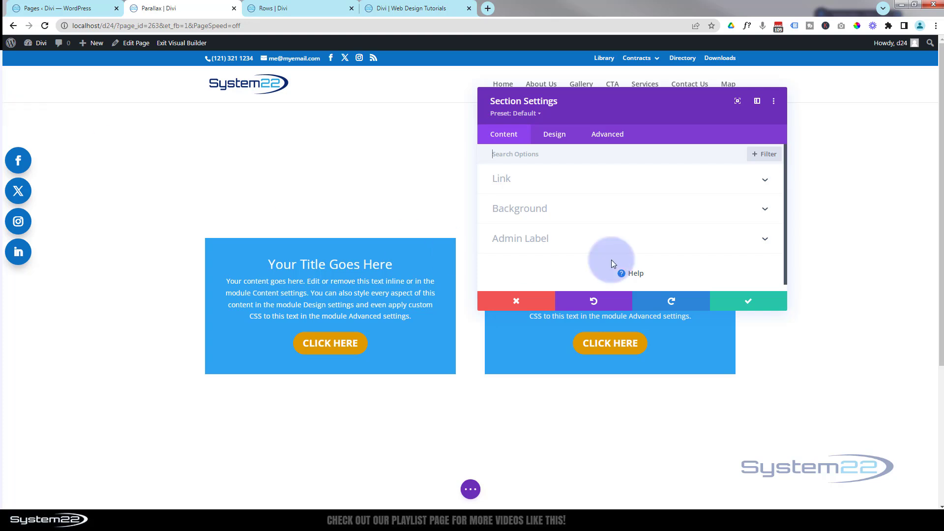
{"action": "left_click", "coordinate": [576, 215]}
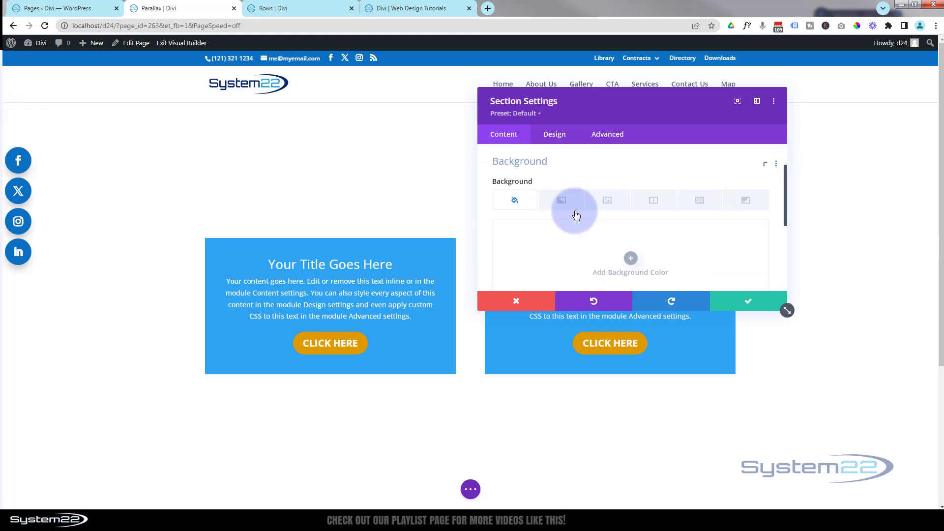
{"action": "left_click", "coordinate": [609, 198]}
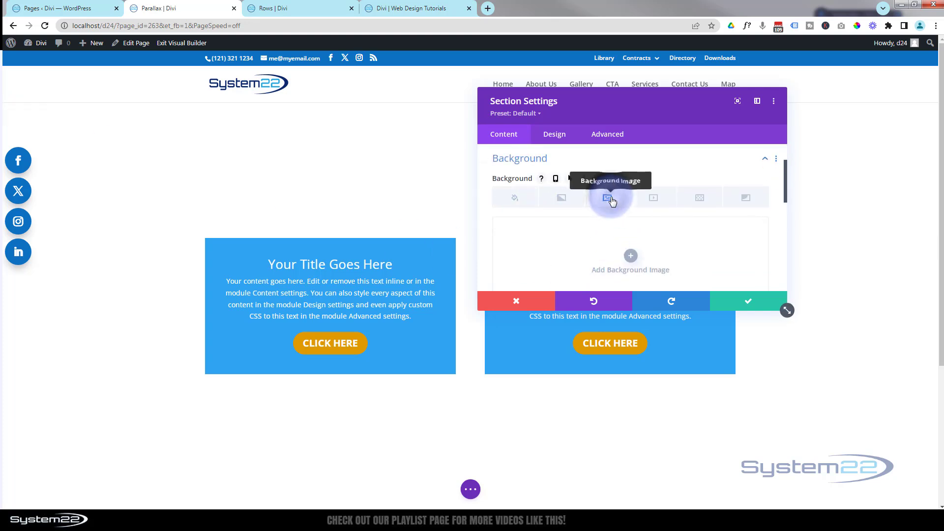
{"action": "left_click", "coordinate": [631, 255]}
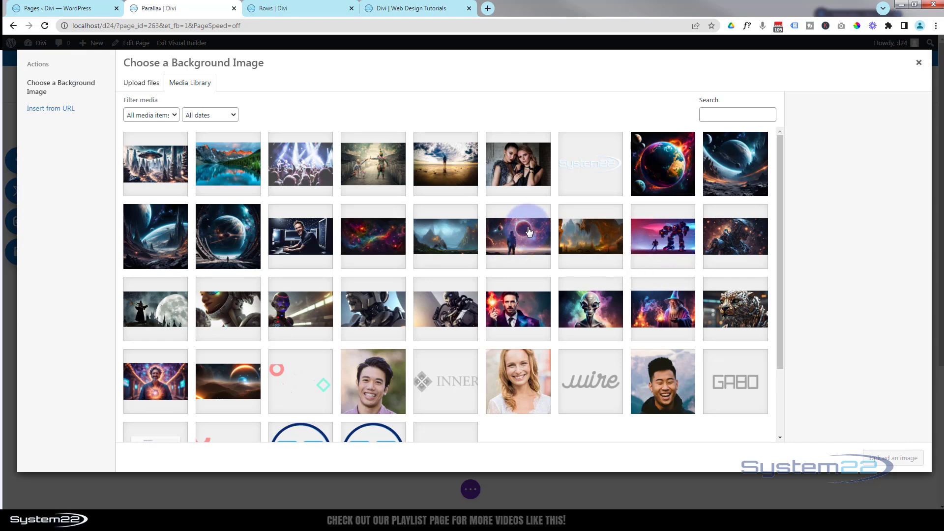
{"action": "left_click", "coordinate": [592, 315]}
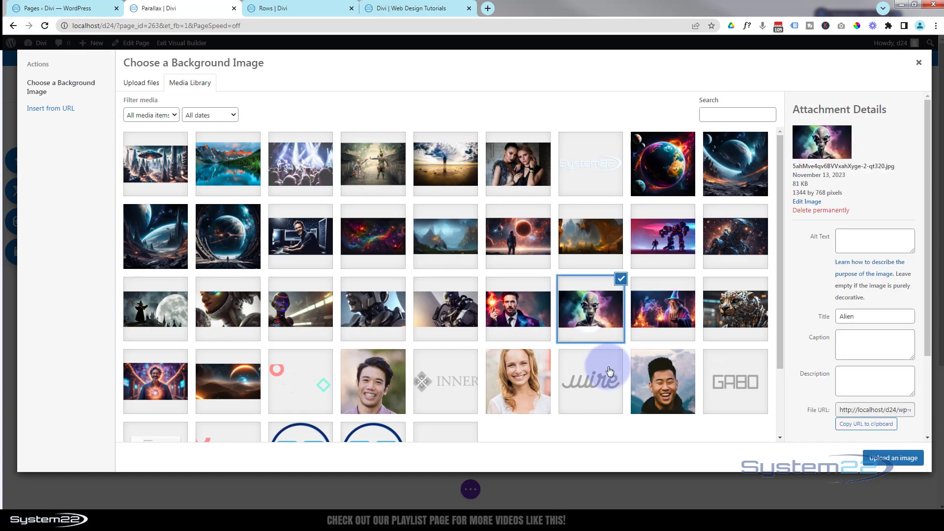
{"action": "left_click", "coordinate": [886, 458]}
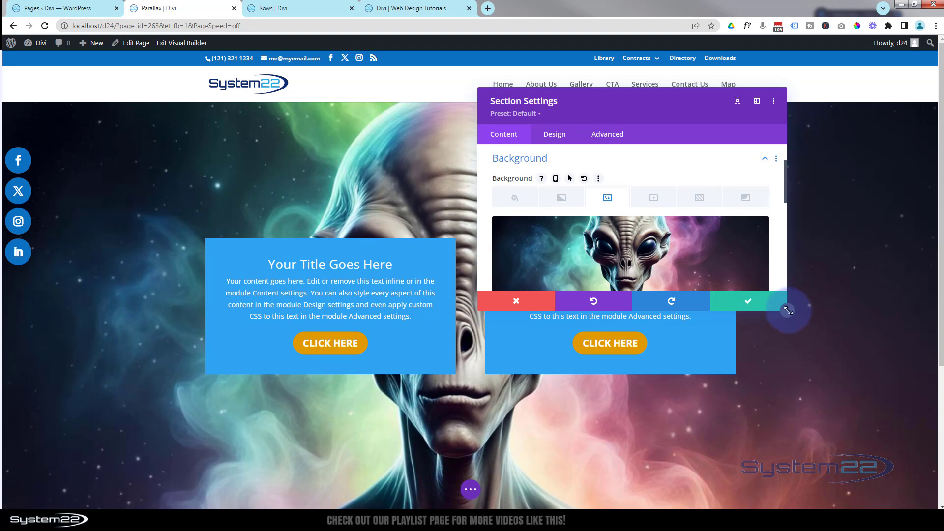
{"action": "left_click_drag", "start_coordinate": [787, 311], "coordinate": [798, 469]}
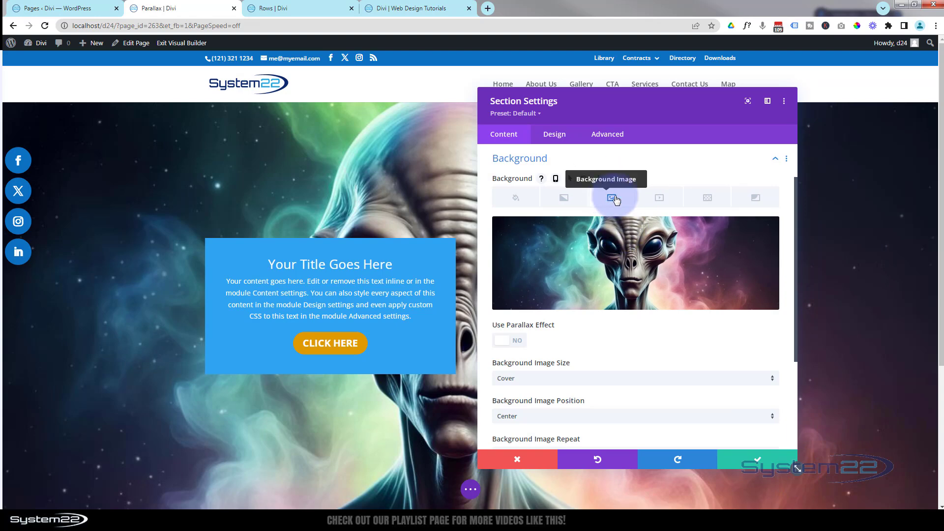
{"action": "left_click", "coordinate": [646, 326]}
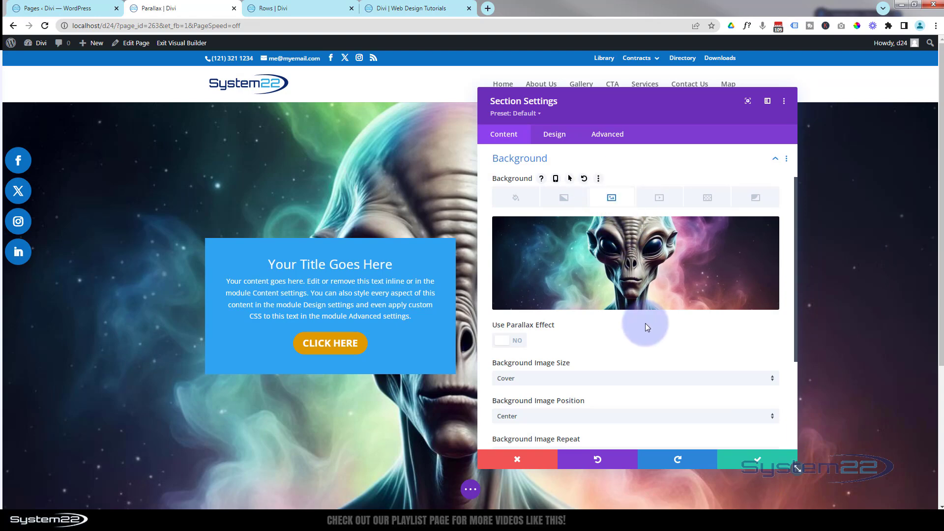
{"action": "left_click", "coordinate": [517, 329]}
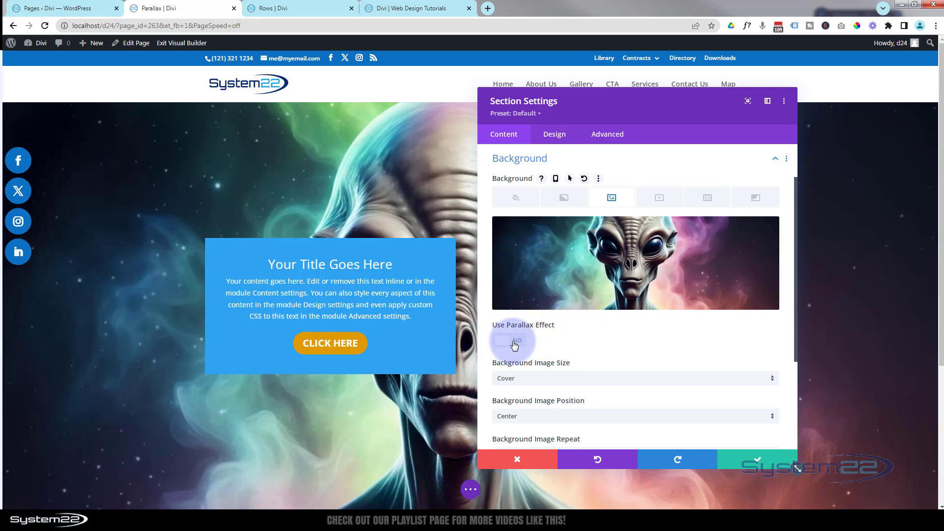
Turn on Use Parallax Effect for the section's alien background
{"action": "left_click", "coordinate": [513, 342]}
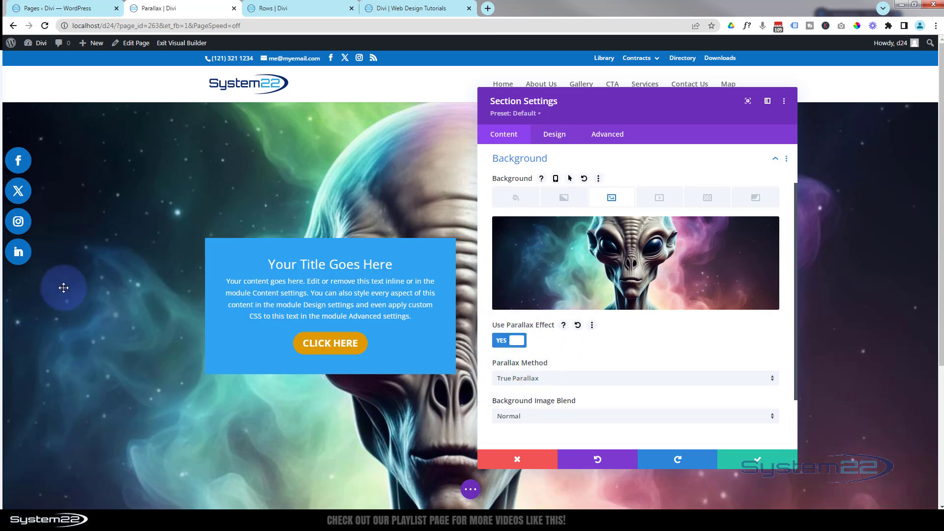
{"action": "scroll", "coordinate": [92, 301], "scroll_direction": "down", "scroll_amount": 3}
{"action": "scroll", "coordinate": [92, 301], "scroll_direction": "up", "scroll_amount": 3}
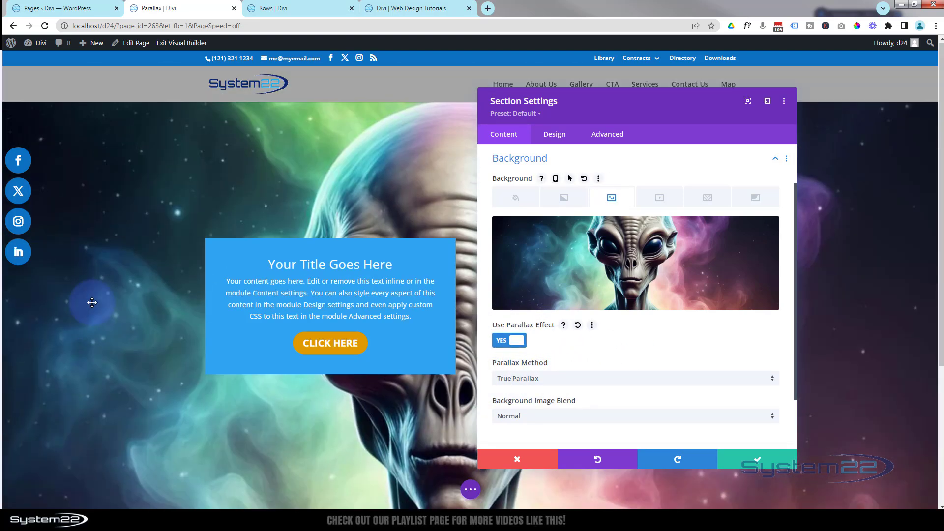
{"action": "scroll", "coordinate": [92, 301], "scroll_direction": "down", "scroll_amount": 3}
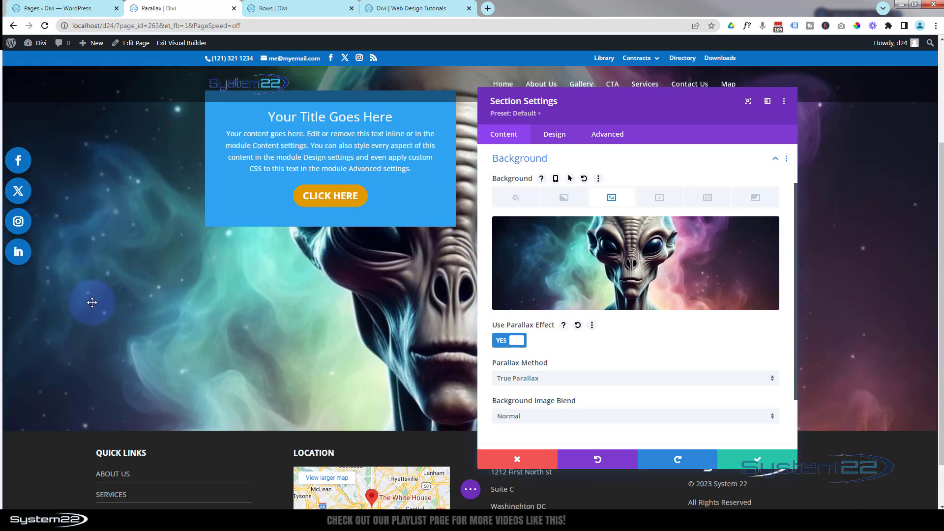
{"action": "scroll", "coordinate": [92, 303], "scroll_direction": "up", "scroll_amount": 3}
{"action": "scroll", "coordinate": [92, 303], "scroll_direction": "down", "scroll_amount": 3}
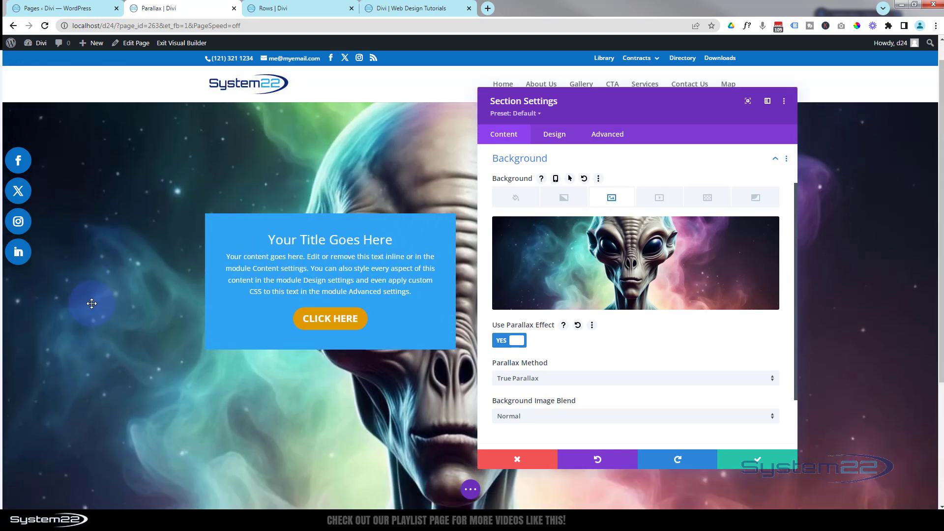
{"action": "scroll", "coordinate": [92, 303], "scroll_direction": "up", "scroll_amount": 3}
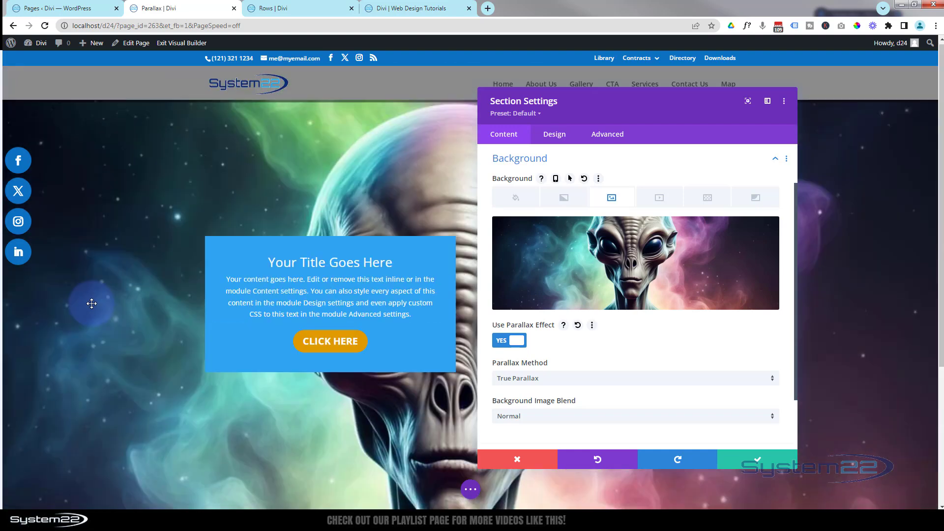
Set the parallax method to CSS and preview the scrolling effect
{"action": "left_click", "coordinate": [556, 379]}
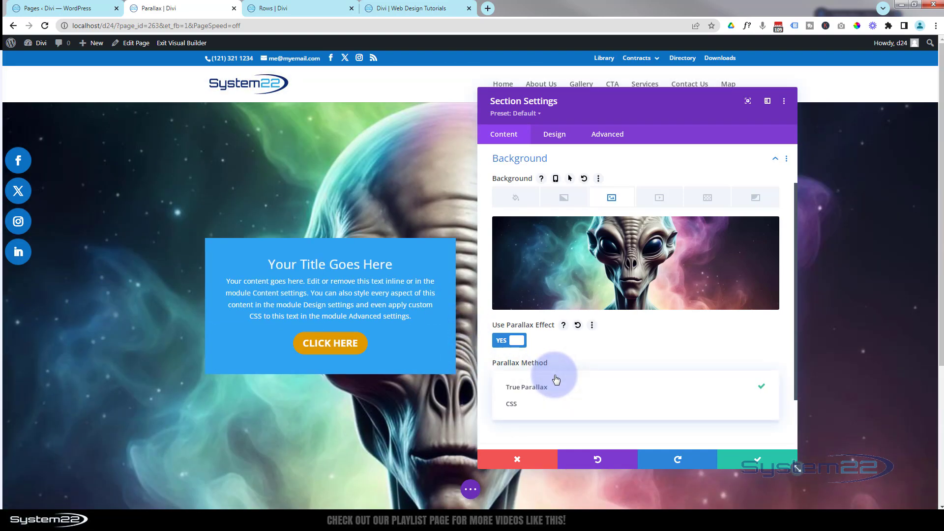
{"action": "left_click", "coordinate": [514, 404]}
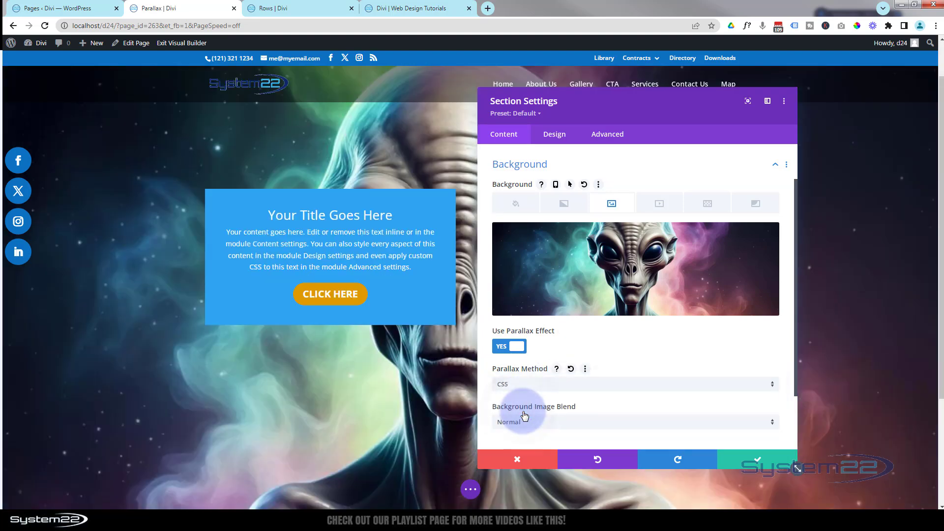
{"action": "scroll", "coordinate": [368, 396], "scroll_direction": "up", "scroll_amount": 1}
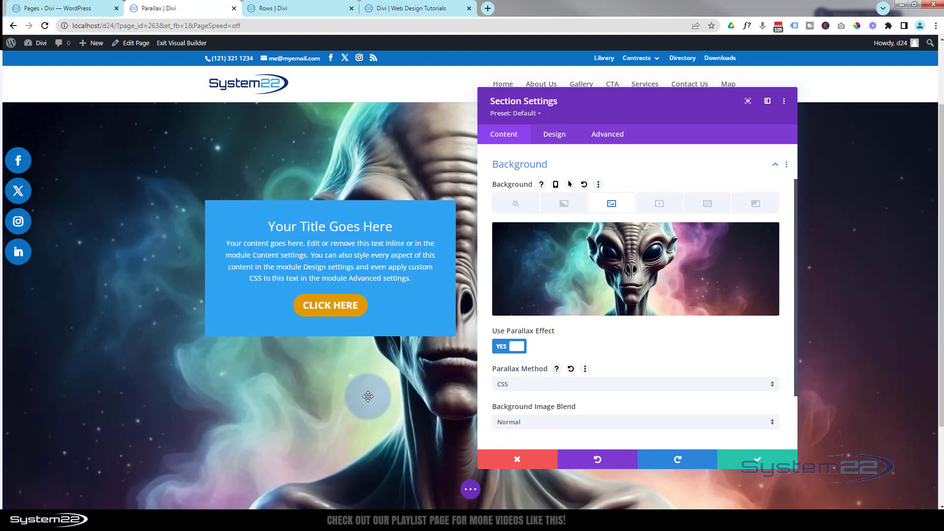
{"action": "scroll", "coordinate": [368, 397], "scroll_direction": "down", "scroll_amount": 5}
{"action": "scroll", "coordinate": [369, 396], "scroll_direction": "up", "scroll_amount": 6}
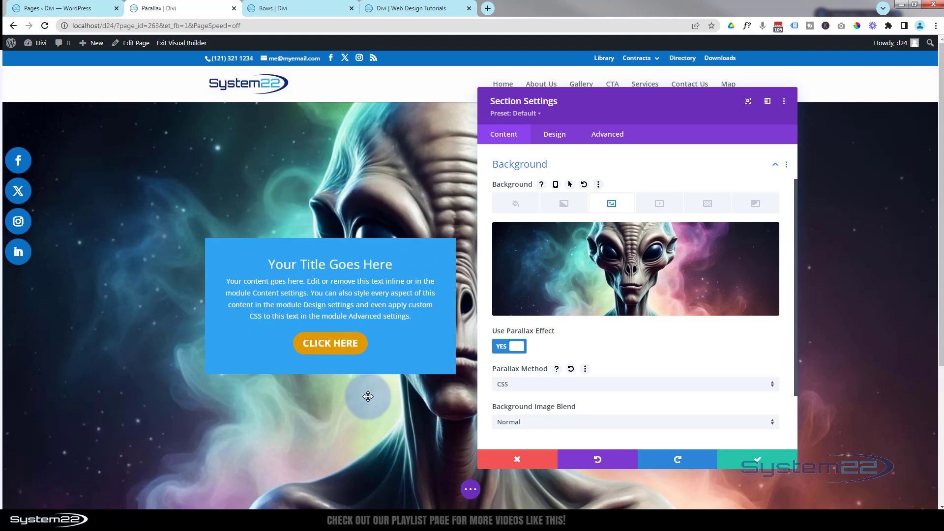
{"action": "scroll", "coordinate": [368, 396], "scroll_direction": "down", "scroll_amount": 3}
{"action": "scroll", "coordinate": [368, 396], "scroll_direction": "up", "scroll_amount": 3}
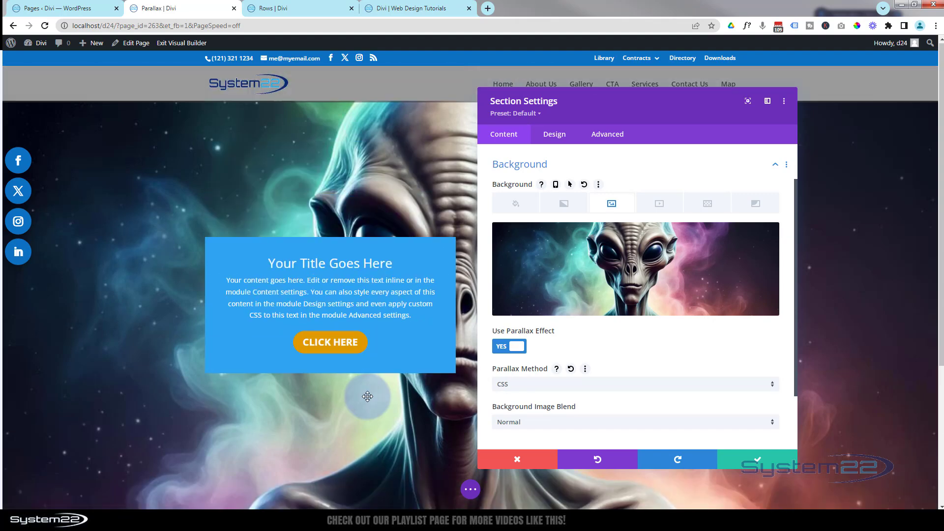
{"action": "scroll", "coordinate": [368, 396], "scroll_direction": "down", "scroll_amount": 3}
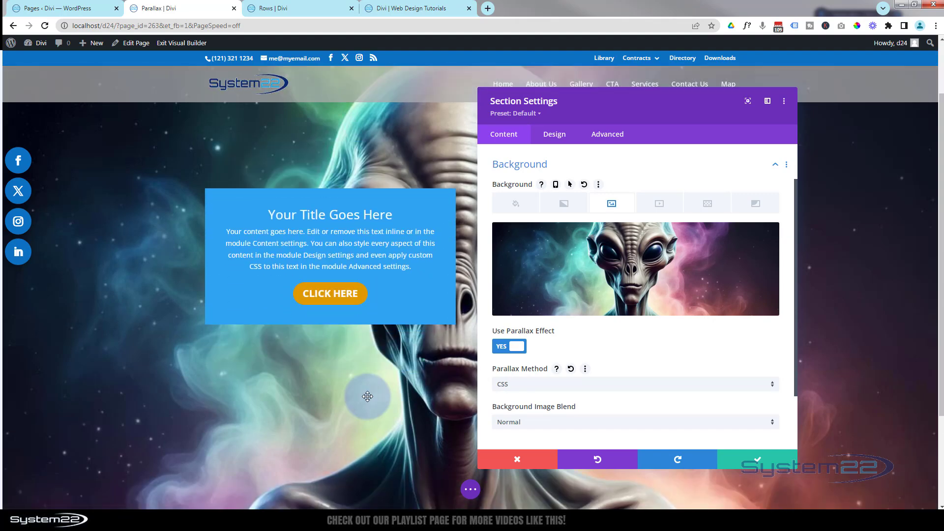
{"action": "scroll", "coordinate": [368, 396], "scroll_direction": "up", "scroll_amount": 3}
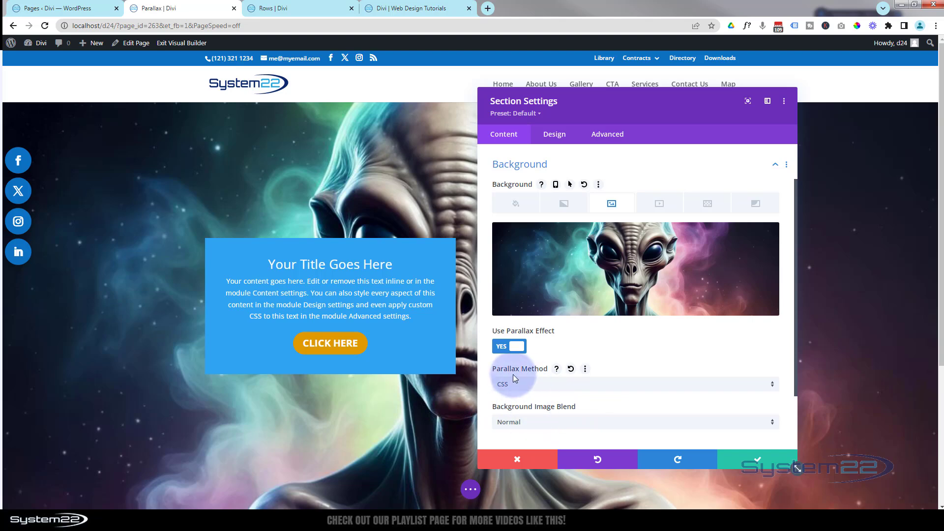
Turn parallax off, add a #8300e9 background colour, and set image blend to Multiply
{"action": "left_click", "coordinate": [504, 347]}
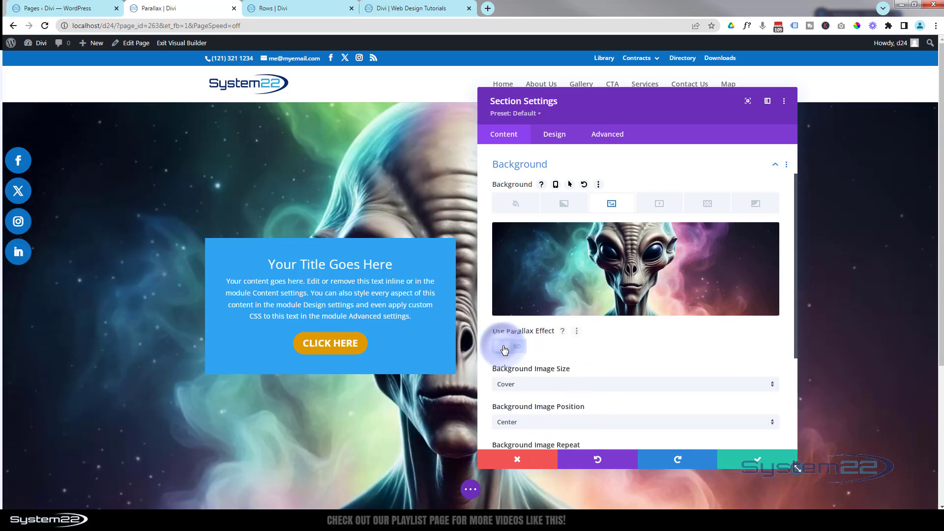
{"action": "left_click", "coordinate": [513, 205]}
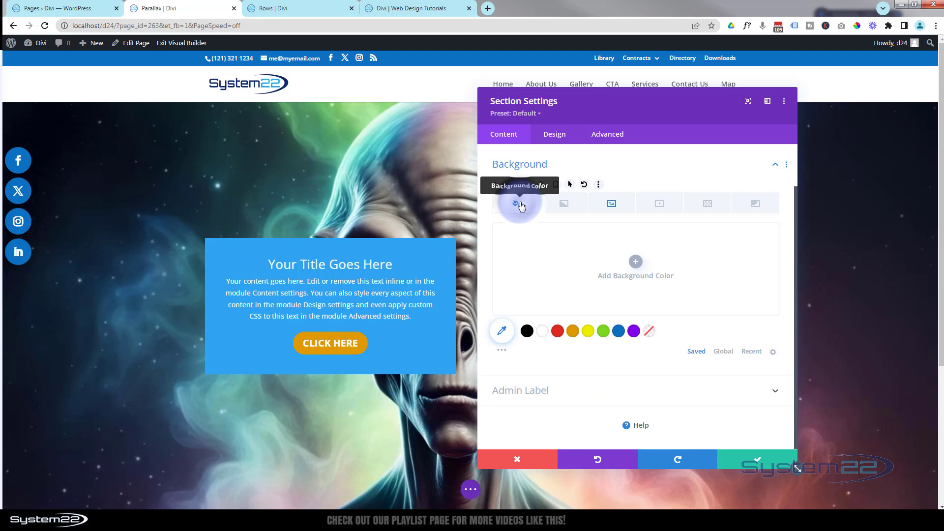
{"action": "left_click", "coordinate": [635, 332]}
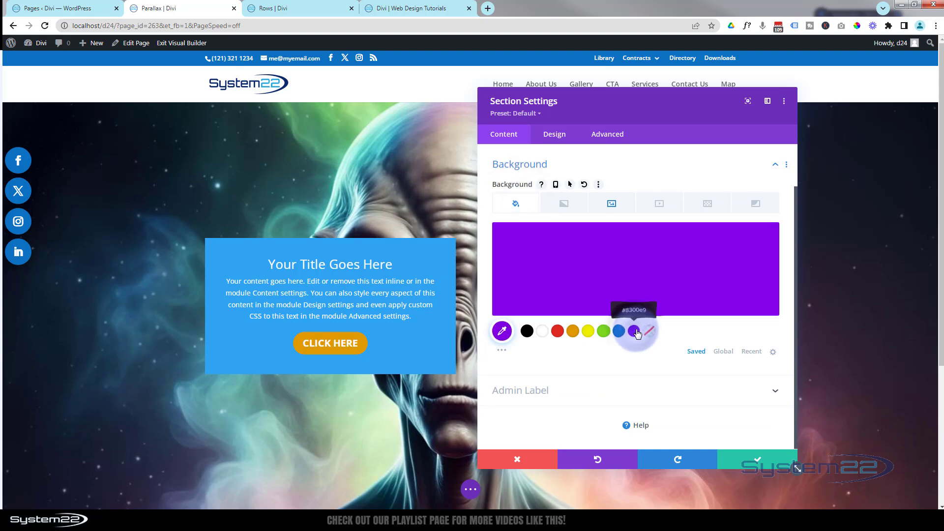
{"action": "left_click", "coordinate": [612, 206]}
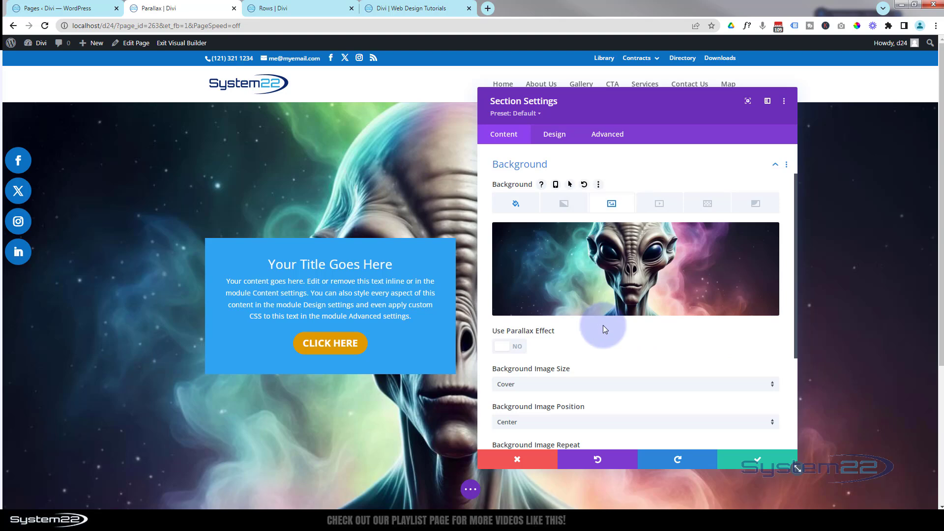
{"action": "scroll", "coordinate": [603, 325], "scroll_direction": "down", "scroll_amount": 3}
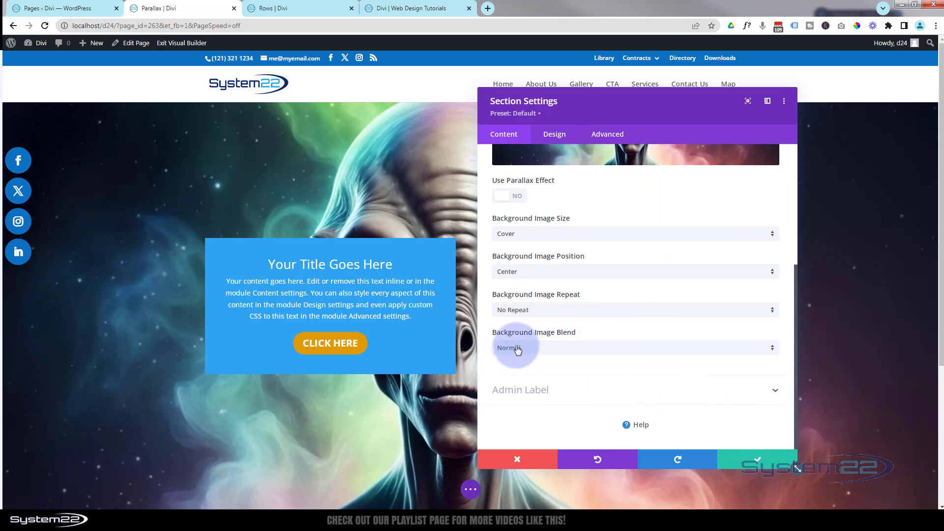
{"action": "left_click", "coordinate": [570, 352]}
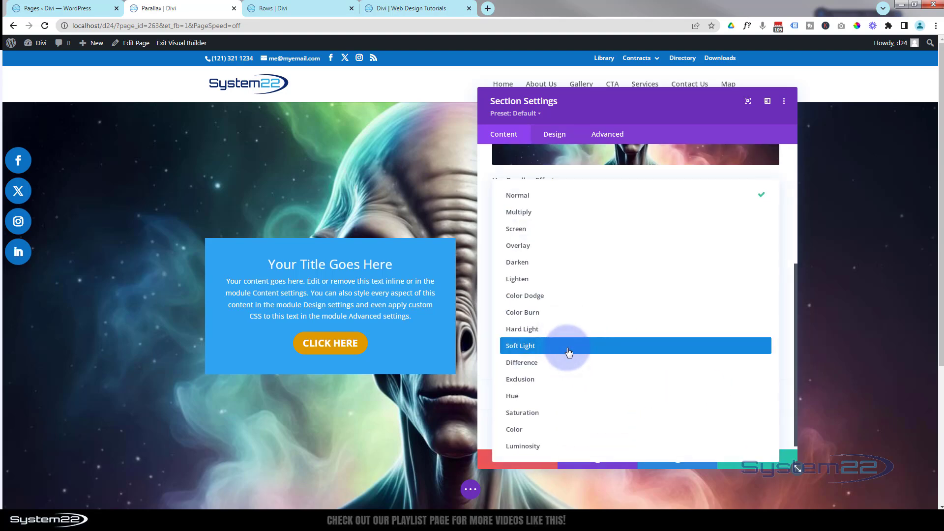
{"action": "left_click", "coordinate": [527, 212]}
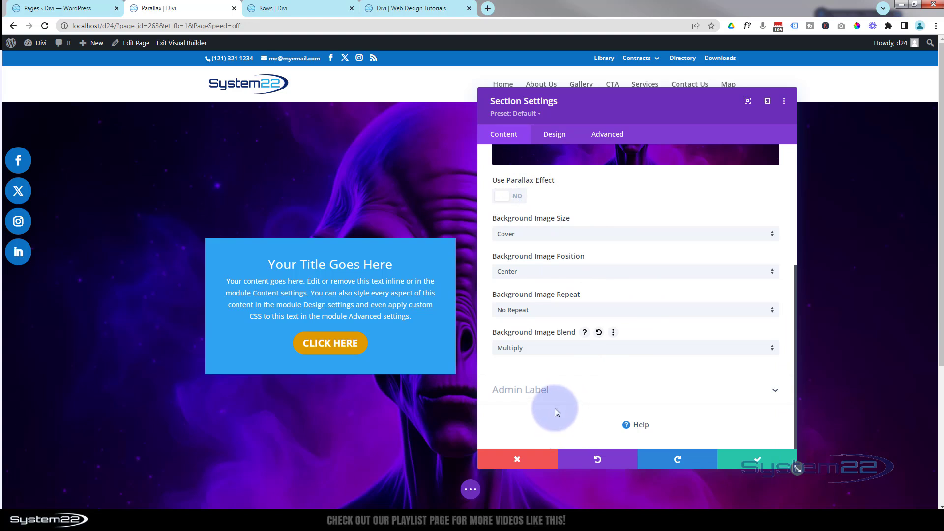
Set Use Parallax Effect back to YES, preview it, and save the section settings
{"action": "scroll", "coordinate": [555, 408], "scroll_direction": "up", "scroll_amount": 2}
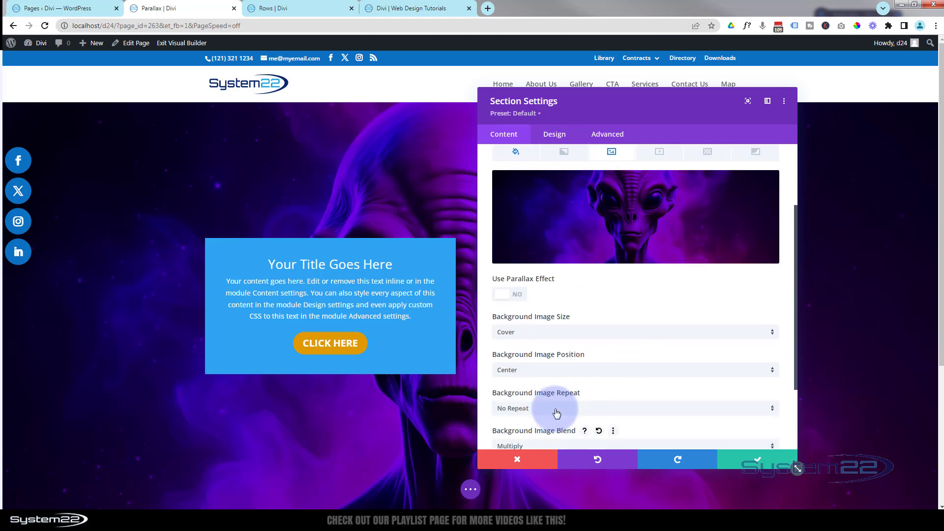
{"action": "left_click", "coordinate": [518, 295]}
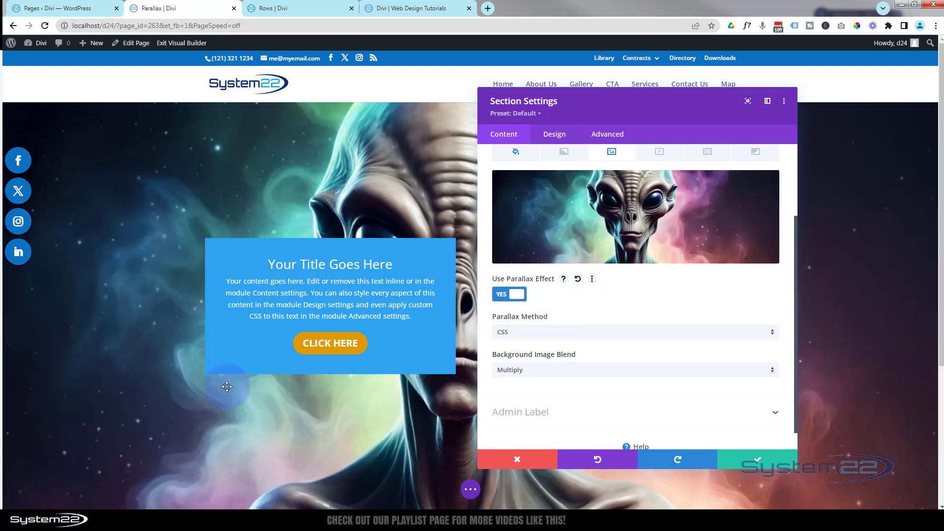
{"action": "scroll", "coordinate": [226, 387], "scroll_direction": "down", "scroll_amount": 5}
{"action": "scroll", "coordinate": [194, 388], "scroll_direction": "up", "scroll_amount": 2}
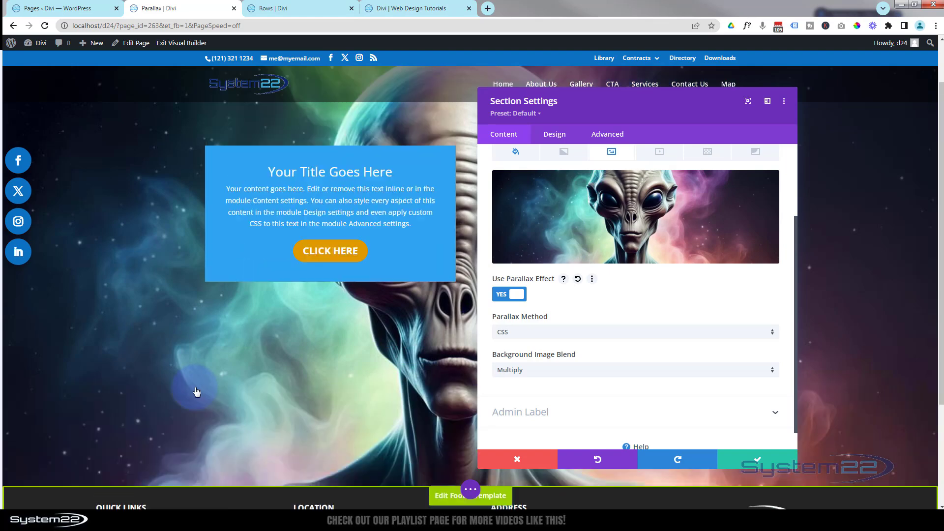
{"action": "scroll", "coordinate": [197, 392], "scroll_direction": "up", "scroll_amount": 2}
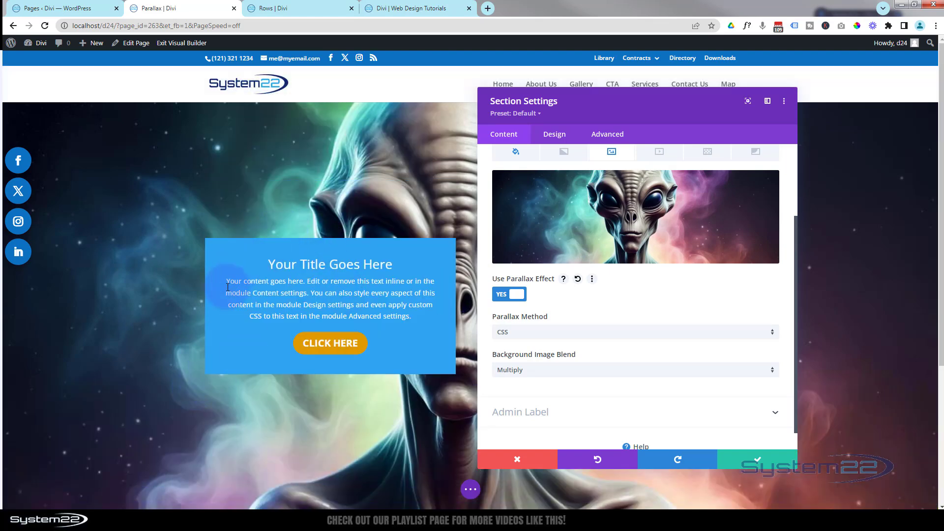
{"action": "left_click", "coordinate": [760, 458]}
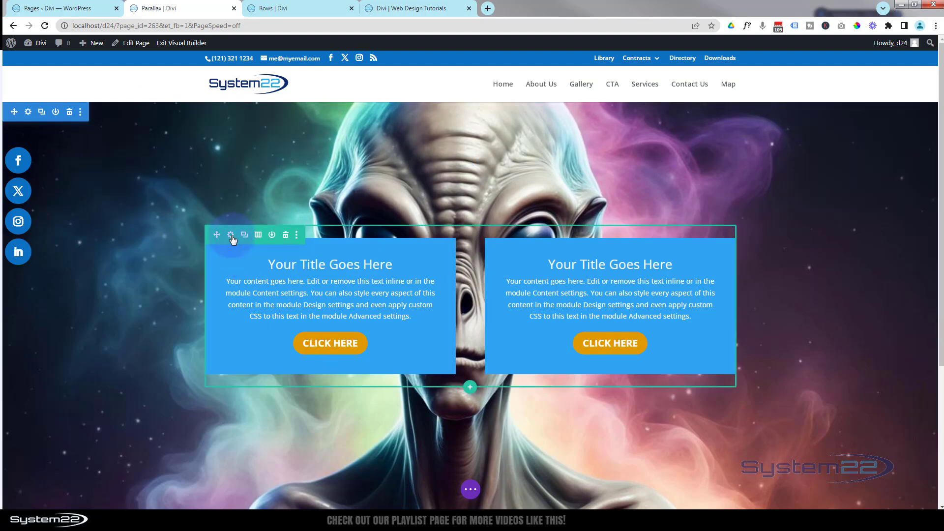
Set the blurb row's background image to the earth picture from the media library
{"action": "left_click", "coordinate": [231, 236]}
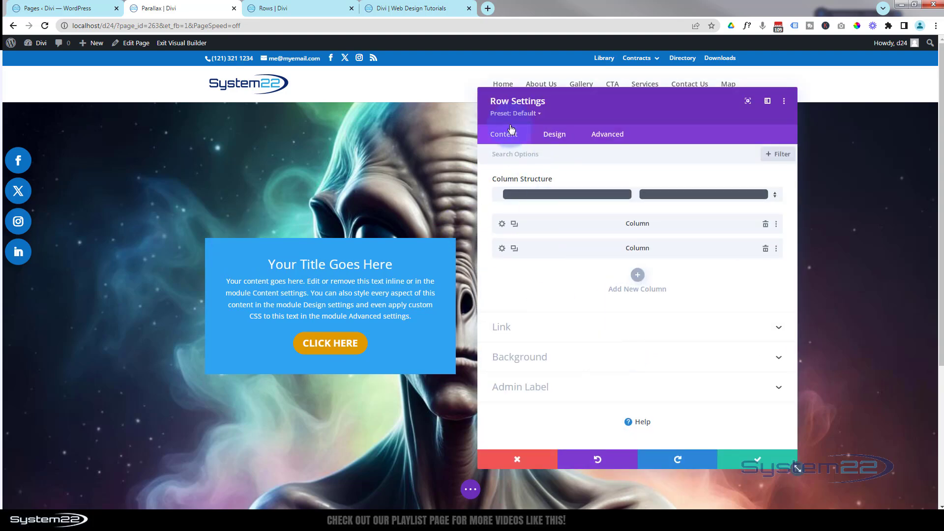
{"action": "left_click", "coordinate": [585, 357]}
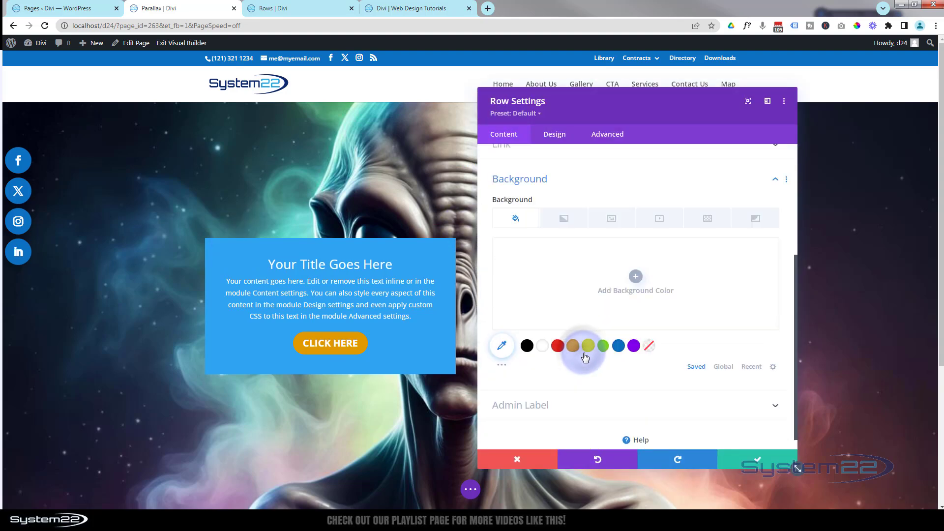
{"action": "left_click", "coordinate": [613, 220]}
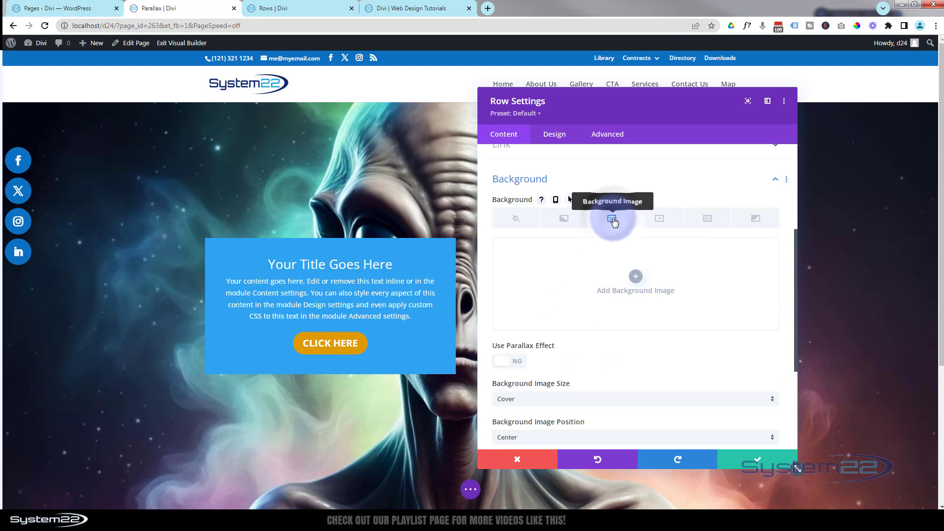
{"action": "left_click", "coordinate": [634, 290]}
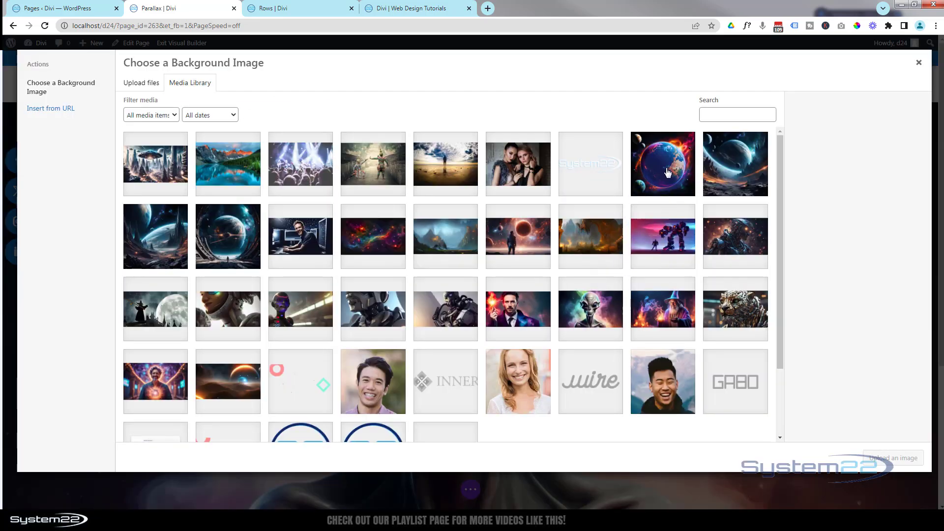
{"action": "left_click", "coordinate": [668, 180]}
{"action": "left_click", "coordinate": [882, 460]}
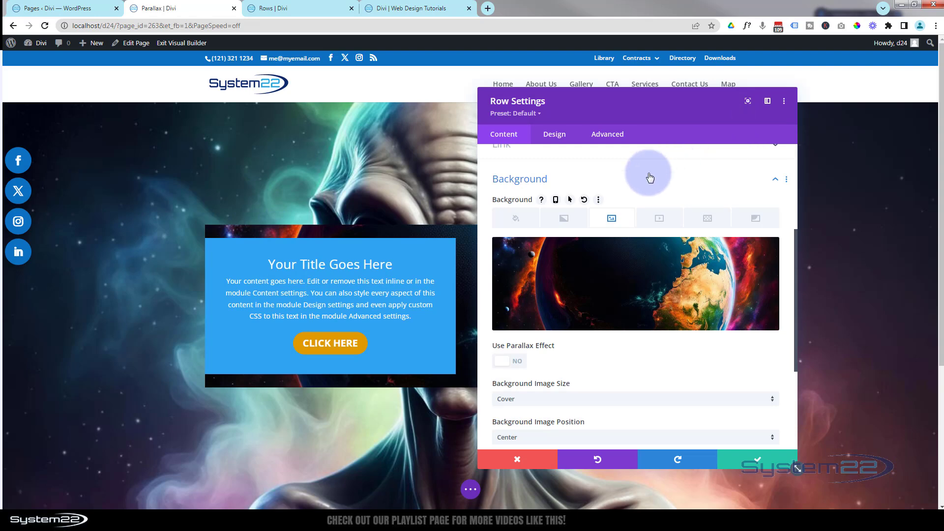
{"action": "left_click", "coordinate": [558, 137]}
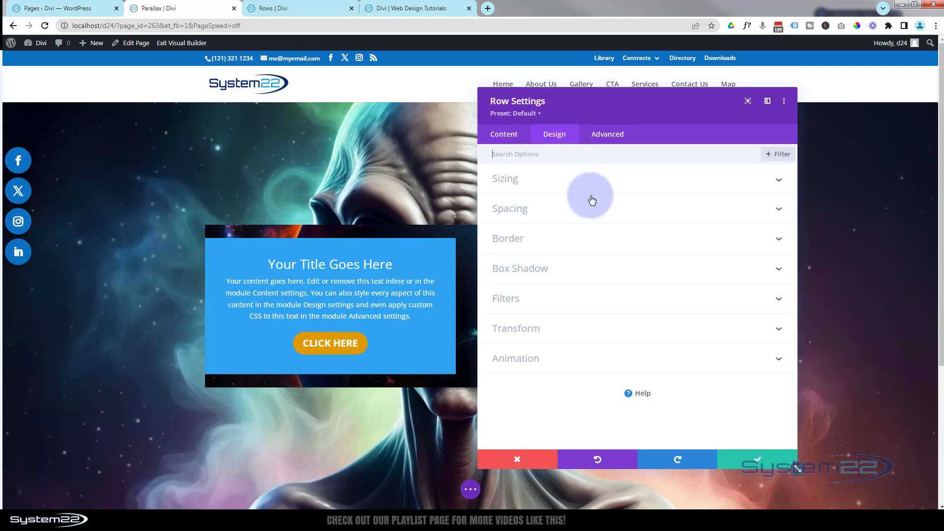
Set the row's linked padding to 130px top/bottom and 30px left/right
{"action": "left_click", "coordinate": [586, 218]}
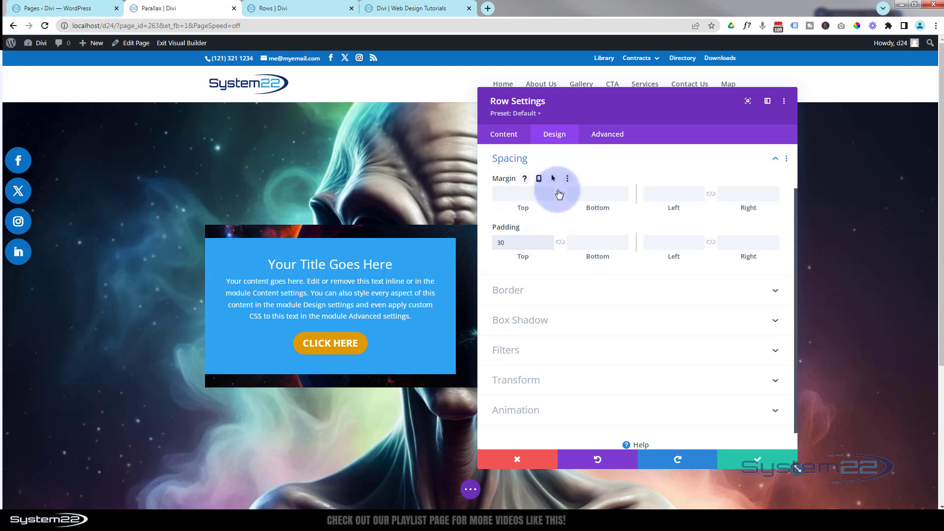
{"action": "type", "text": "px"}
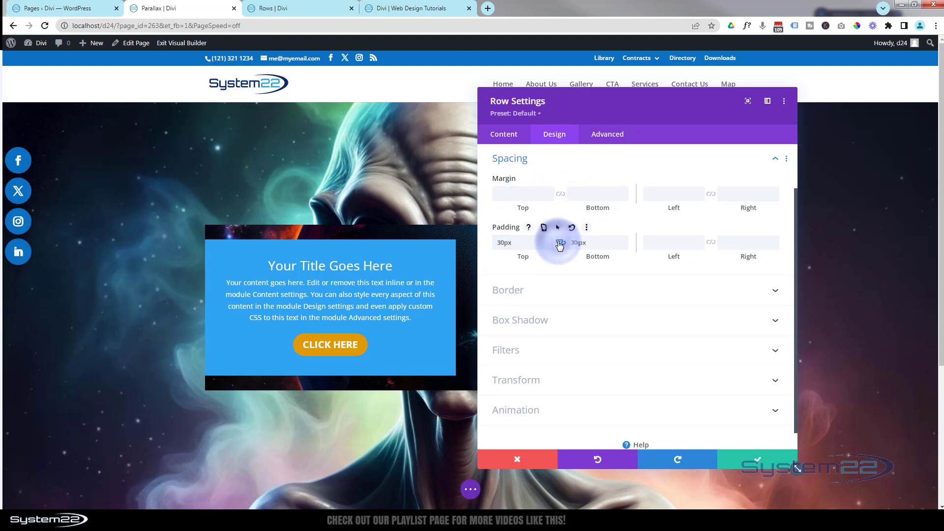
{"action": "left_click", "coordinate": [560, 243]}
{"action": "type", "text": "30"}
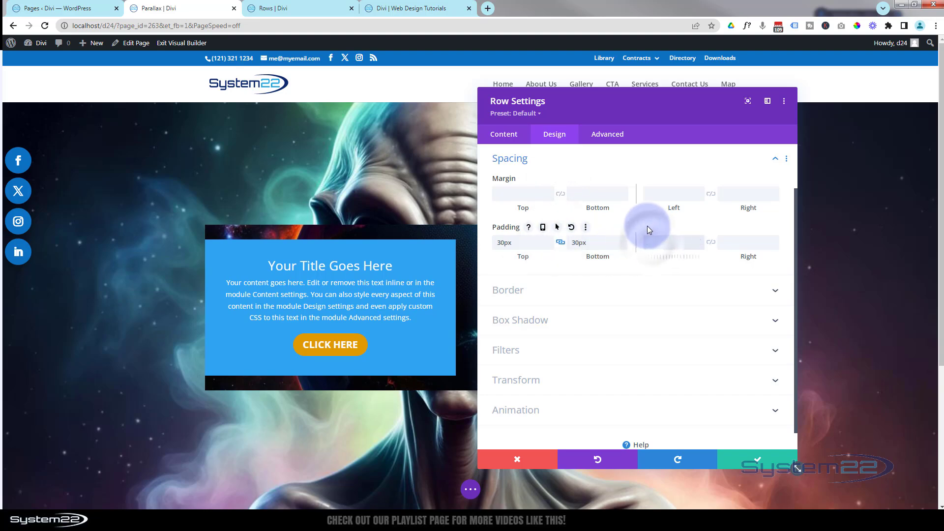
{"action": "type", "text": "px"}
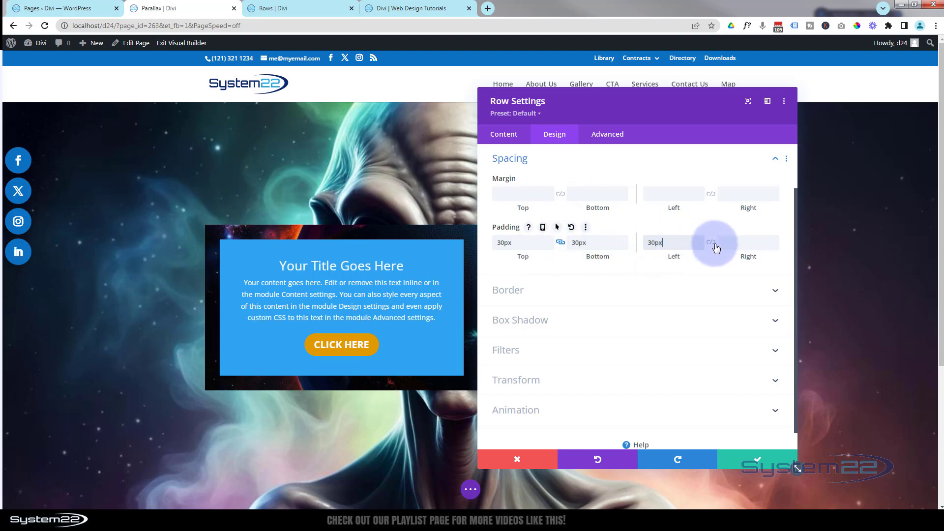
{"action": "left_click_drag", "start_coordinate": [682, 123], "coordinate": [814, 125]}
{"action": "left_click", "coordinate": [634, 249]}
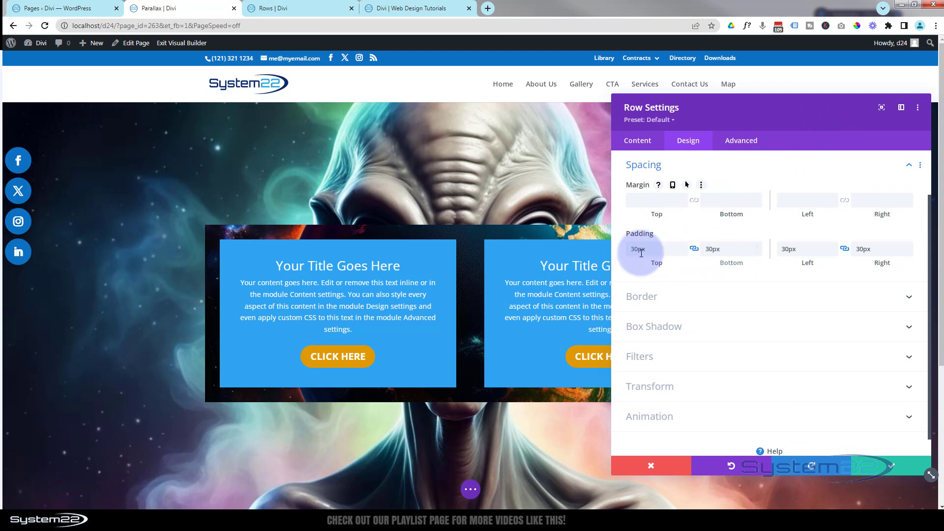
{"action": "type", "text": "1"}
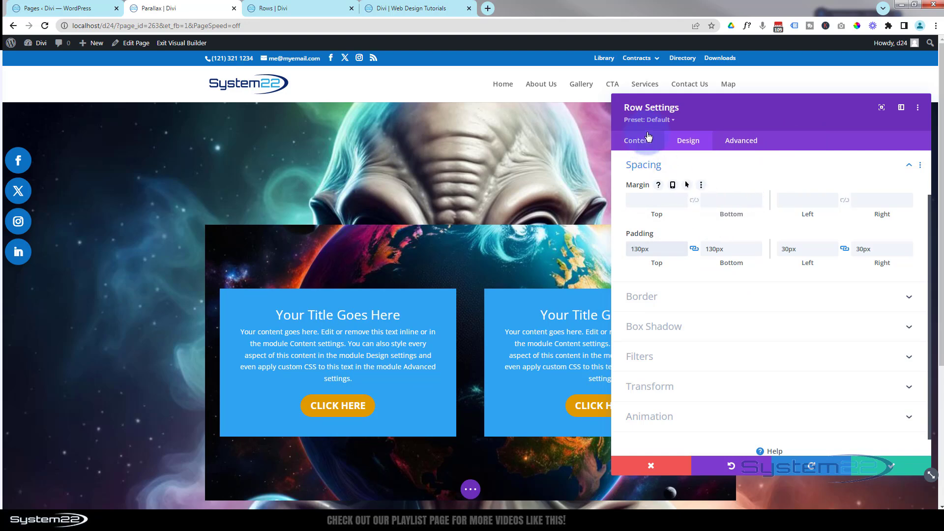
{"action": "left_click", "coordinate": [640, 147]}
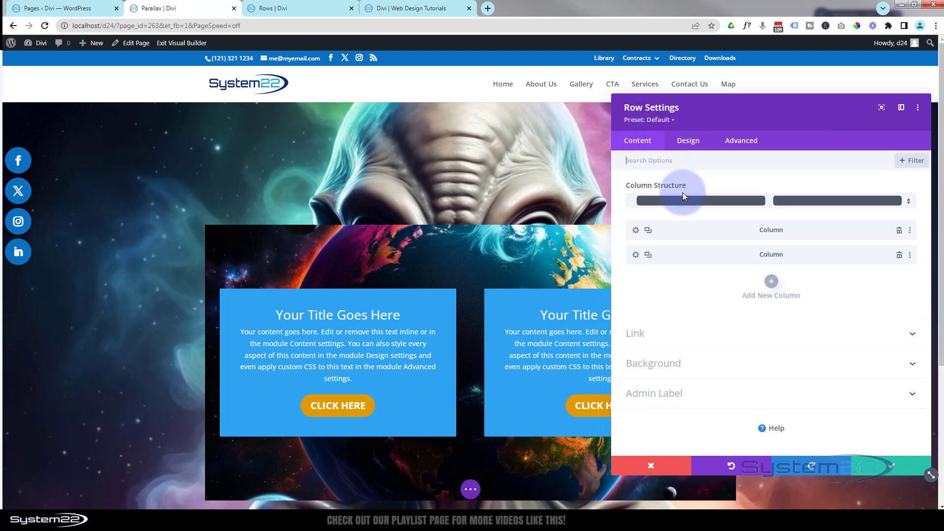
{"action": "left_click", "coordinate": [718, 366]}
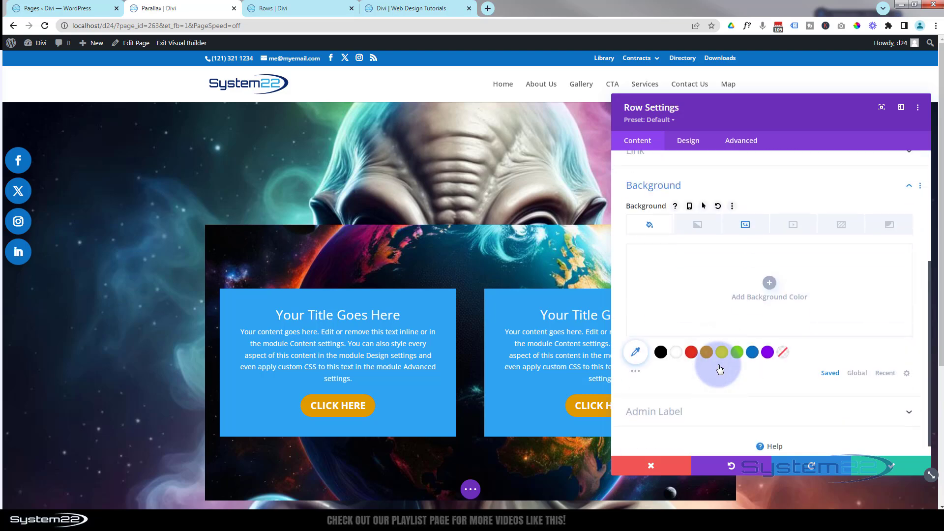
{"action": "left_click", "coordinate": [744, 225]}
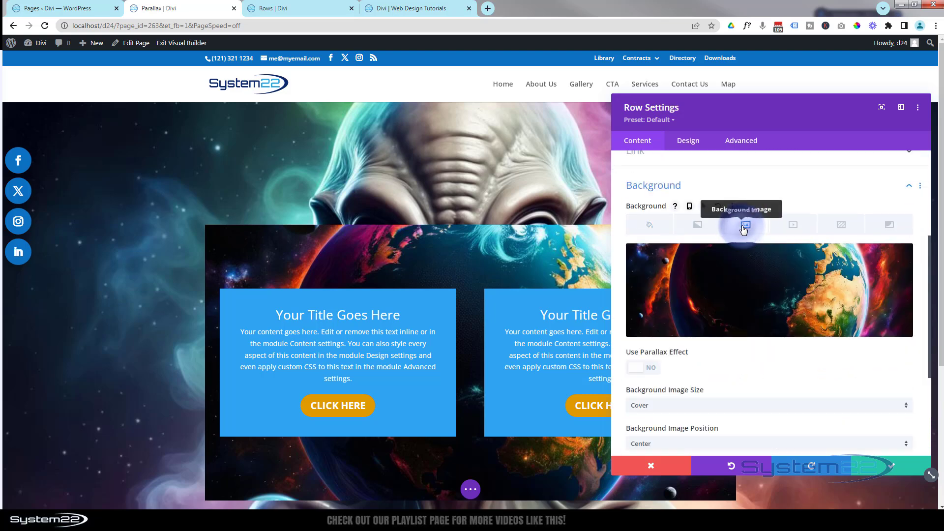
{"action": "left_click", "coordinate": [641, 368]}
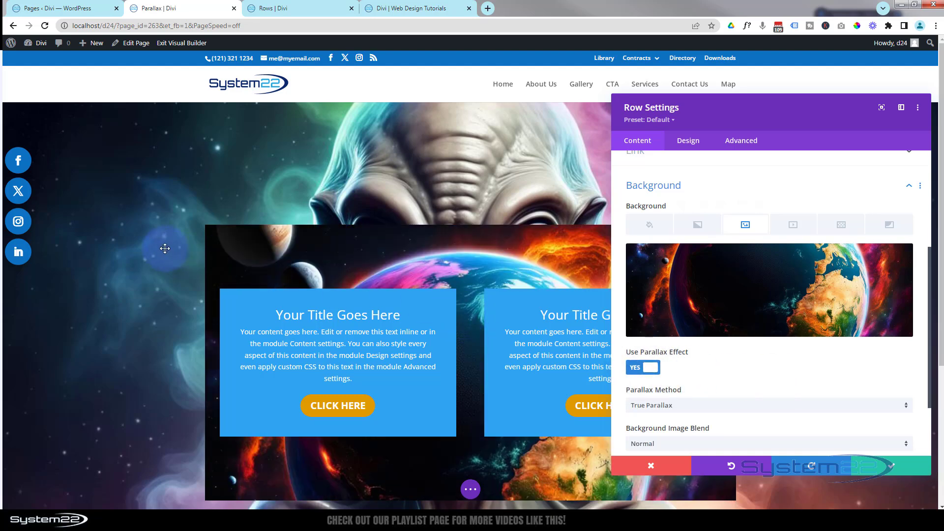
{"action": "scroll", "coordinate": [164, 248], "scroll_direction": "down", "scroll_amount": 3}
{"action": "scroll", "coordinate": [165, 249], "scroll_direction": "up", "scroll_amount": 3}
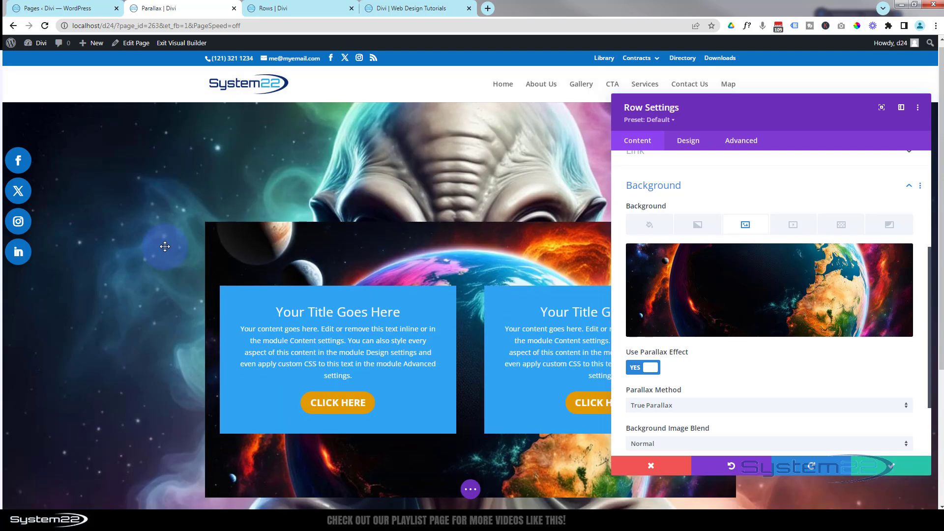
{"action": "scroll", "coordinate": [164, 248], "scroll_direction": "down", "scroll_amount": 4}
{"action": "scroll", "coordinate": [165, 248], "scroll_direction": "up", "scroll_amount": 4}
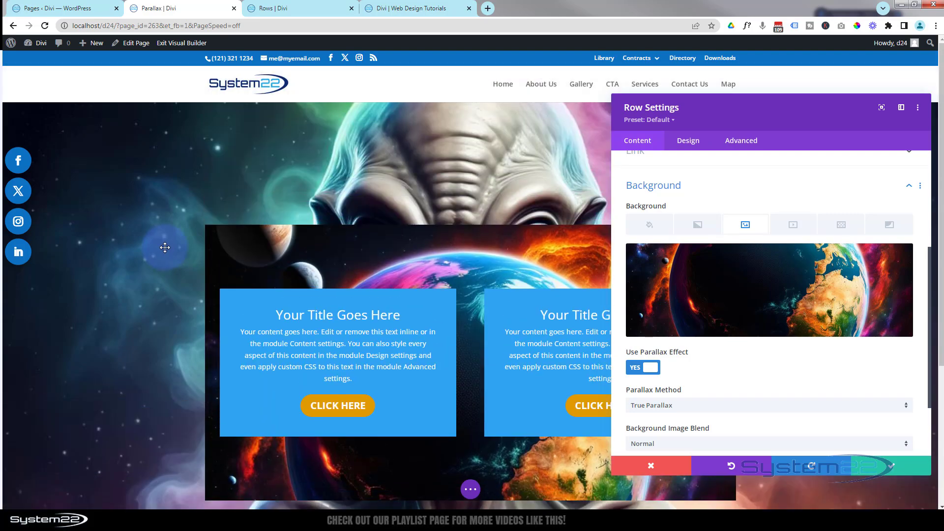
{"action": "scroll", "coordinate": [165, 247], "scroll_direction": "down", "scroll_amount": 3}
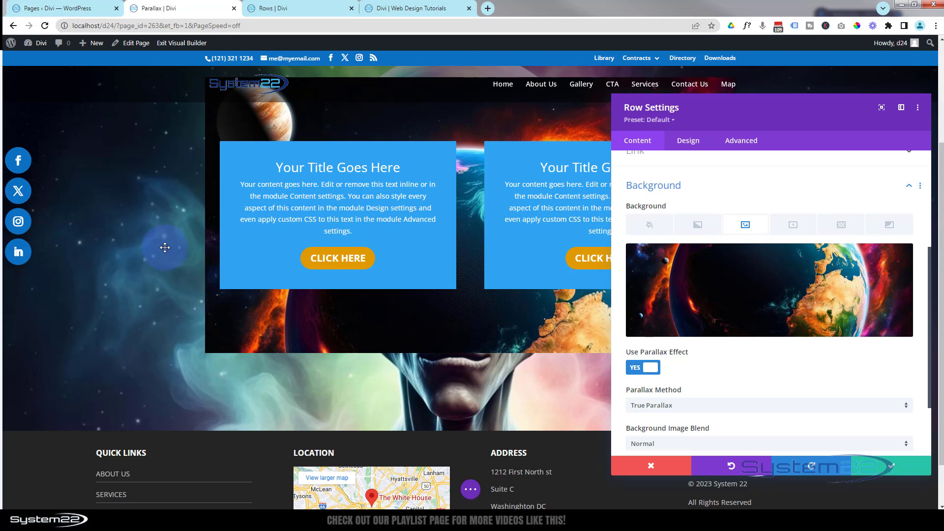
{"action": "scroll", "coordinate": [164, 247], "scroll_direction": "up", "scroll_amount": 3}
{"action": "scroll", "coordinate": [164, 248], "scroll_direction": "down", "scroll_amount": 3}
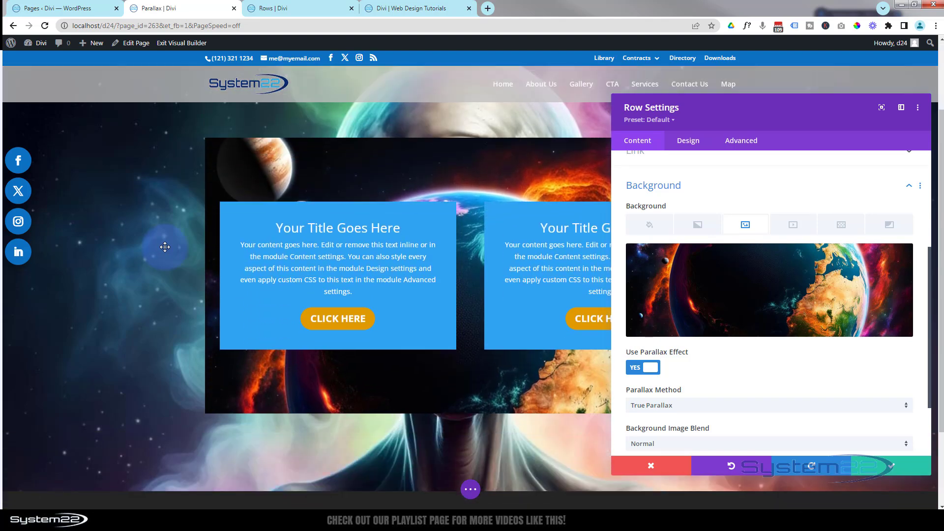
{"action": "scroll", "coordinate": [165, 247], "scroll_direction": "up", "scroll_amount": 3}
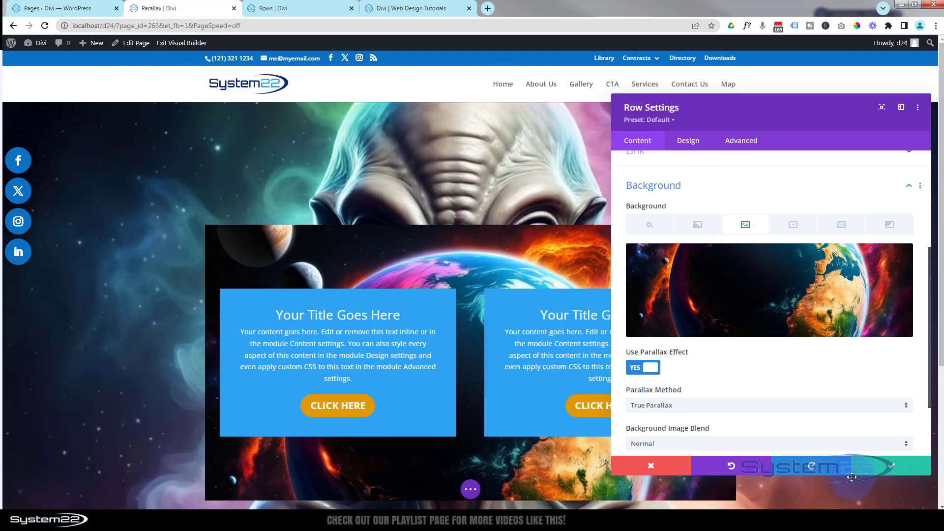
Give the left call-to-action card the planet image background with True Parallax, and save
{"action": "left_click", "coordinate": [890, 465]}
{"action": "mouse_move", "coordinate": [317, 322]}
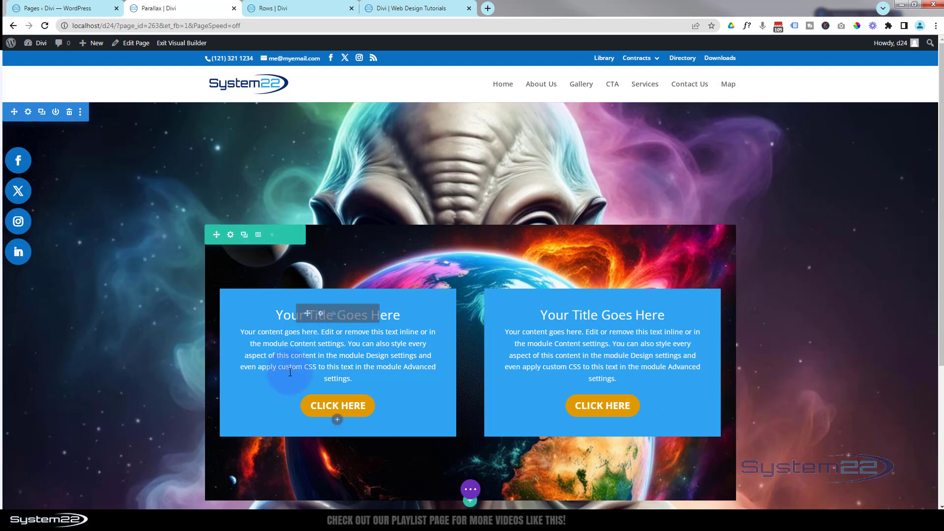
{"action": "left_click", "coordinate": [321, 313]}
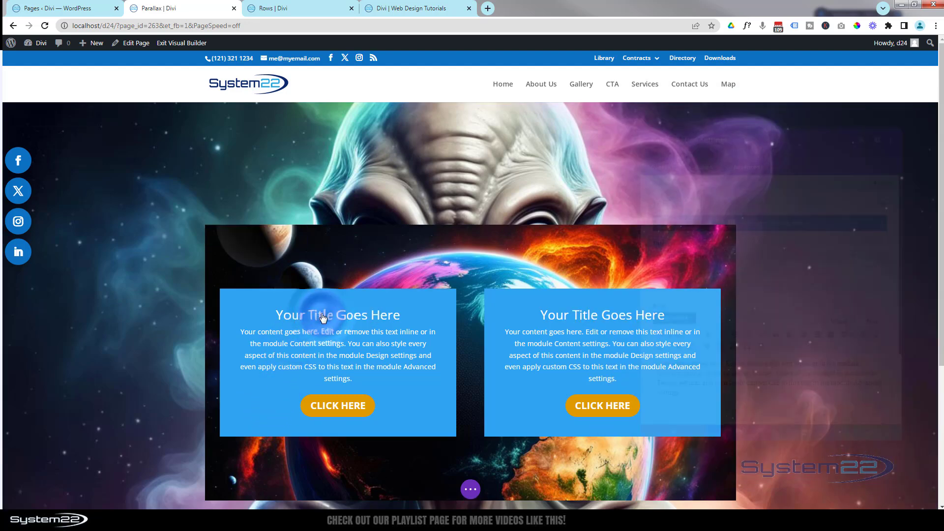
{"action": "scroll", "coordinate": [705, 274], "scroll_direction": "down", "scroll_amount": 3}
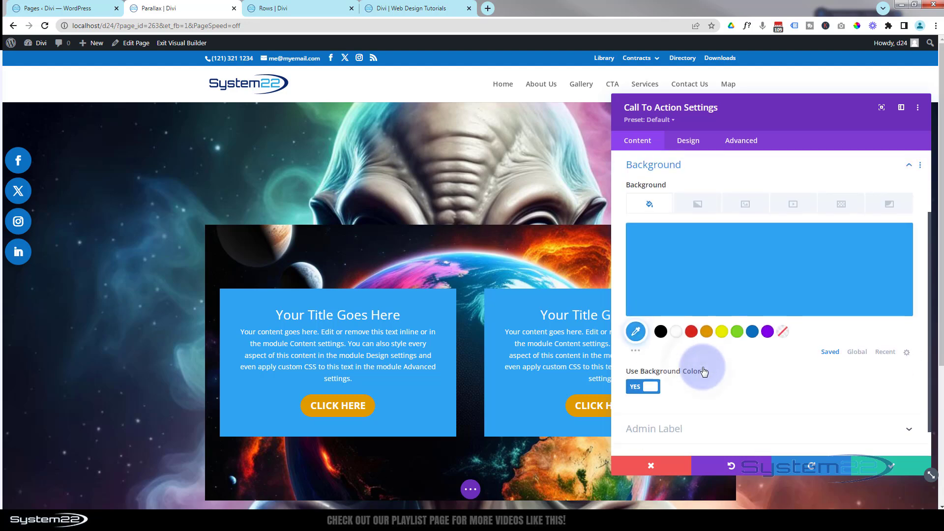
{"action": "left_click", "coordinate": [745, 206]}
{"action": "left_click", "coordinate": [770, 265]}
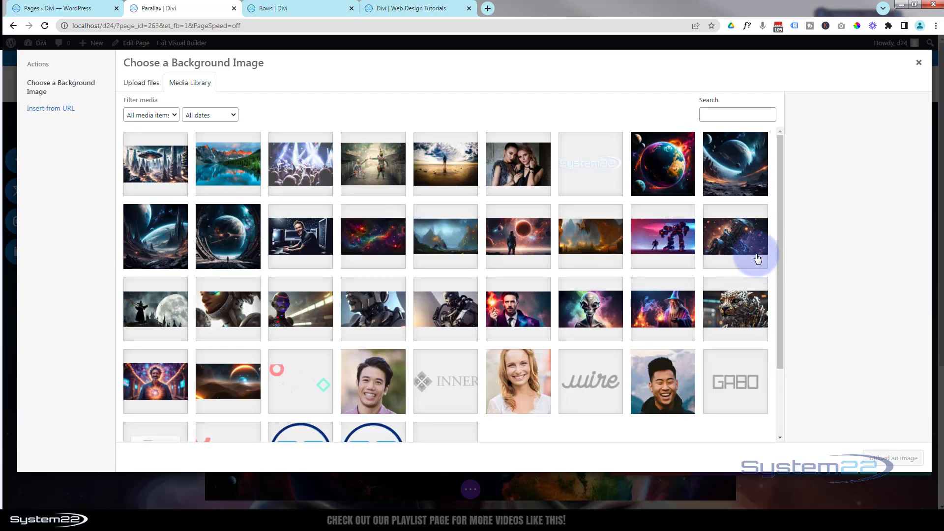
{"action": "left_click", "coordinate": [735, 163]}
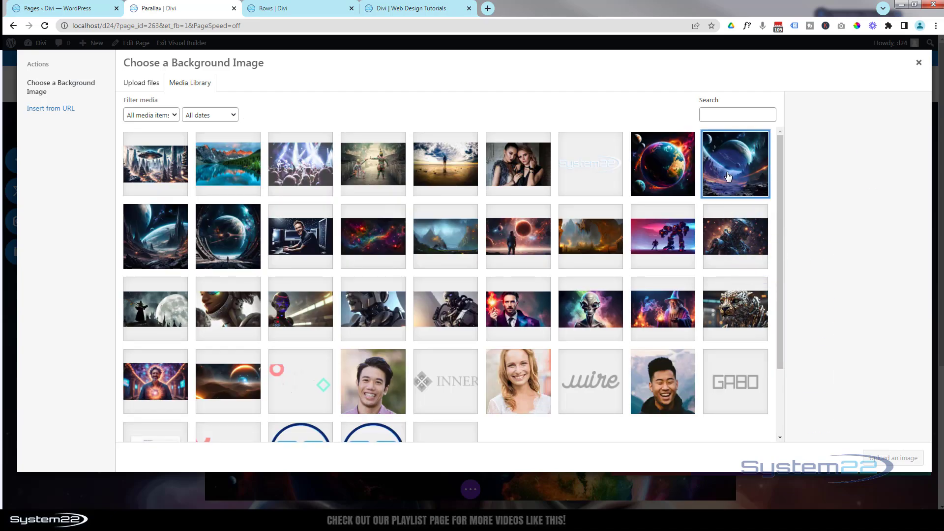
{"action": "left_click", "coordinate": [887, 458]}
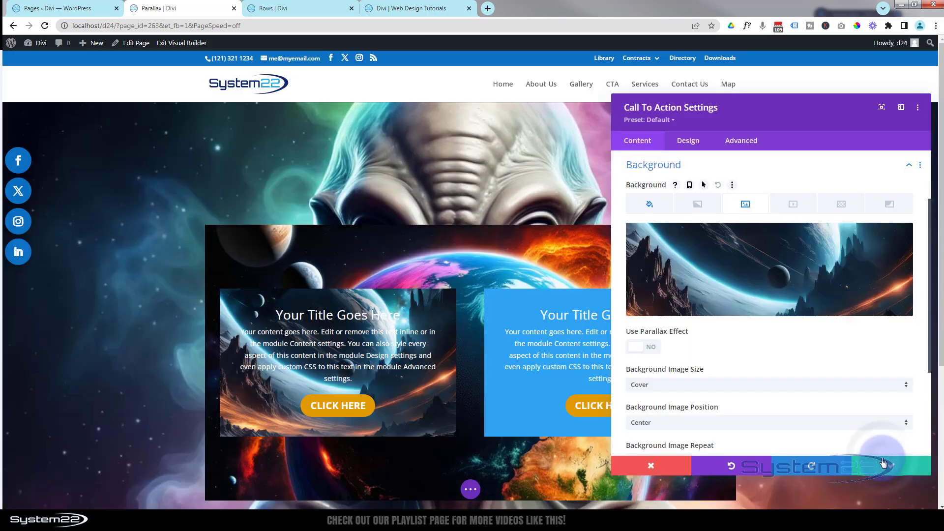
{"action": "left_click", "coordinate": [653, 352]}
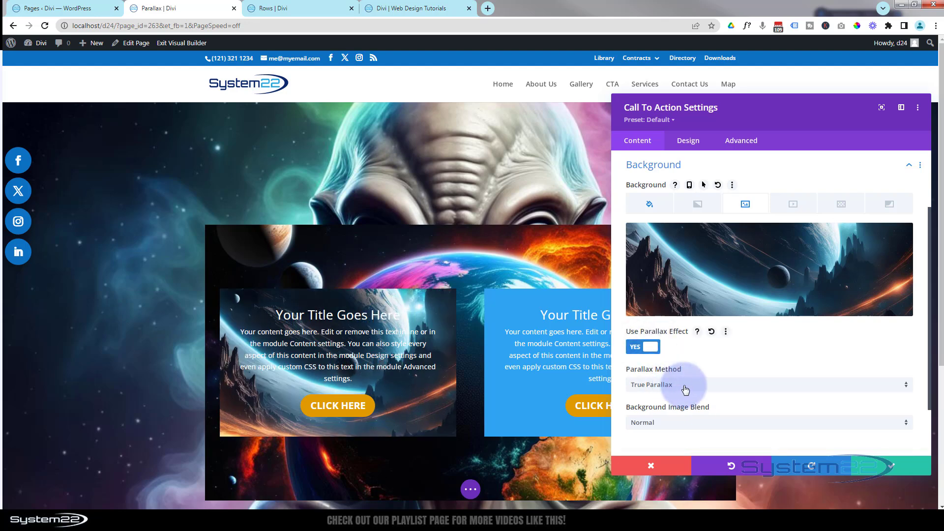
{"action": "left_click", "coordinate": [893, 473]}
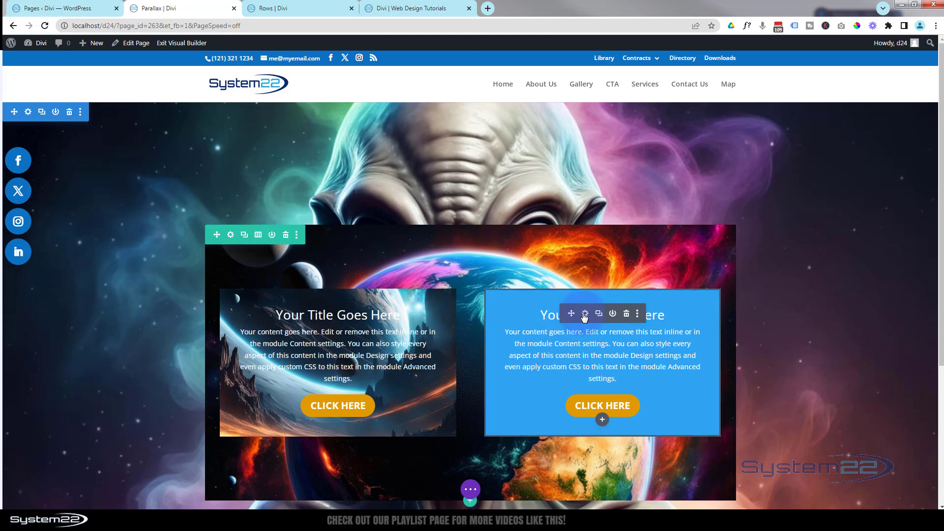
Set the right call-to-action card's background to the spaceship-and-planet image with parallax, and save
{"action": "left_click", "coordinate": [583, 316]}
{"action": "scroll", "coordinate": [713, 285], "scroll_direction": "down", "scroll_amount": 3}
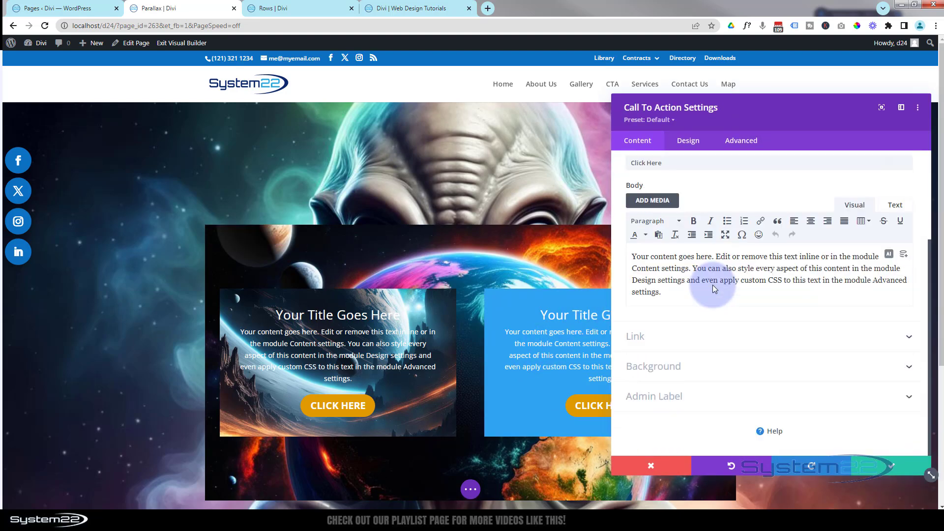
{"action": "left_click", "coordinate": [720, 368]}
{"action": "left_click", "coordinate": [745, 203]}
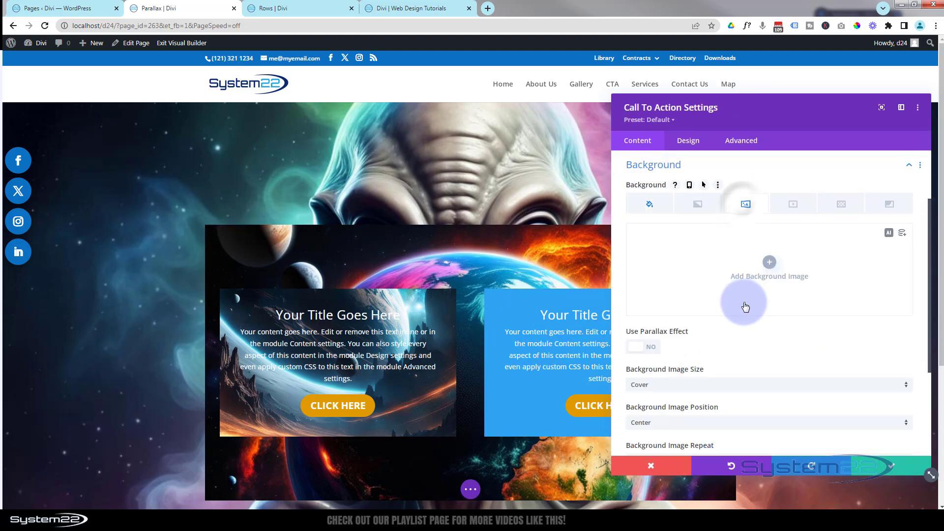
{"action": "left_click", "coordinate": [764, 264]}
{"action": "left_click", "coordinate": [228, 236]}
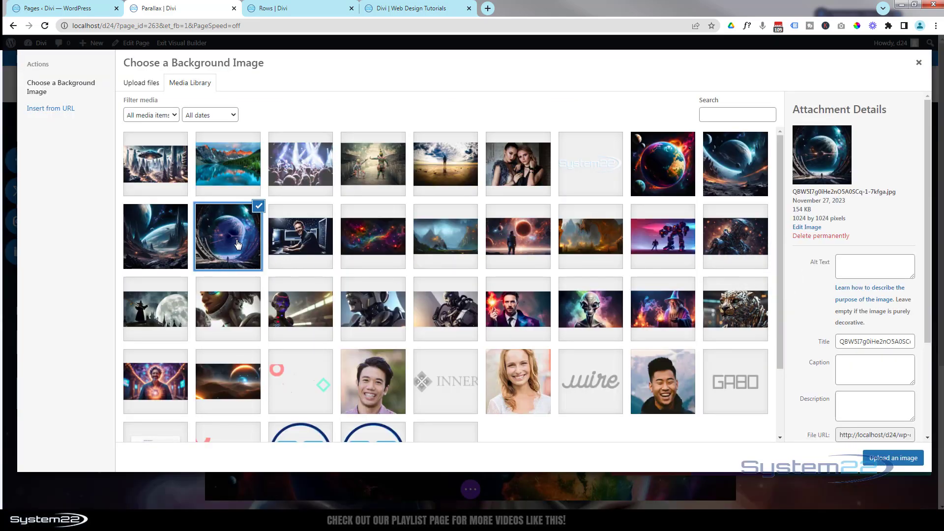
{"action": "left_click", "coordinate": [892, 458]}
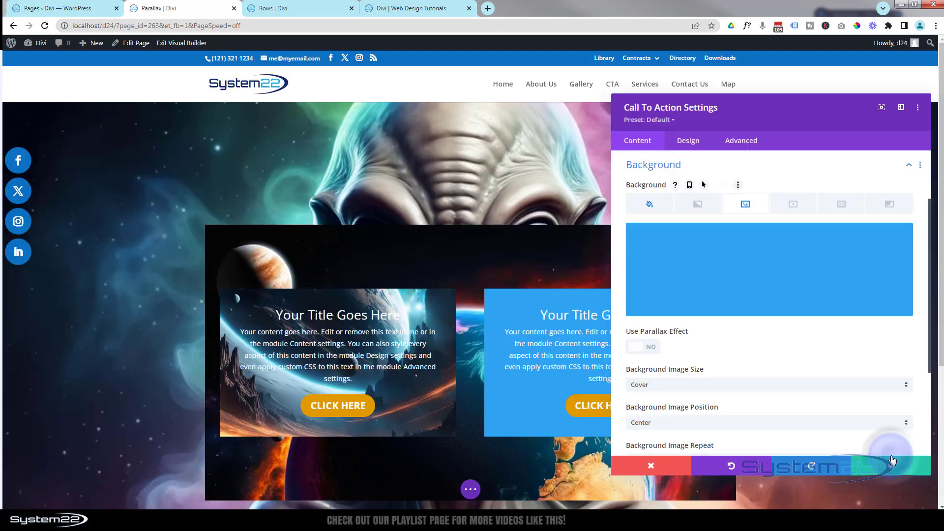
{"action": "left_click", "coordinate": [651, 348]}
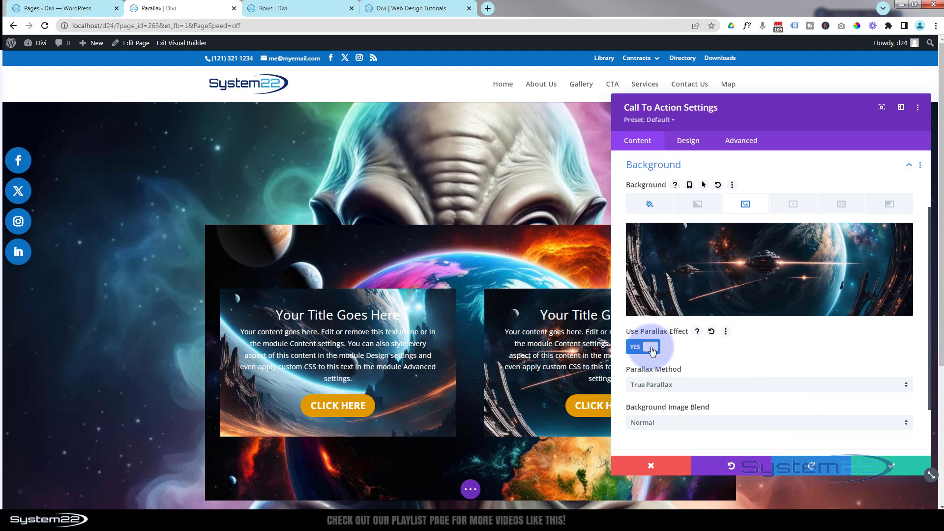
{"action": "left_click", "coordinate": [912, 466]}
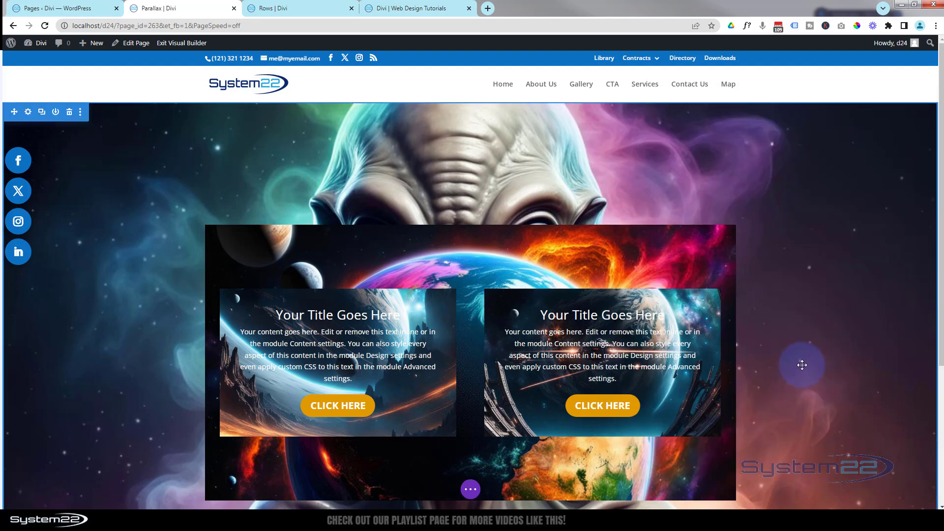
Scroll through the page to check the parallax backgrounds
{"action": "scroll", "coordinate": [801, 365], "scroll_direction": "down", "scroll_amount": 4}
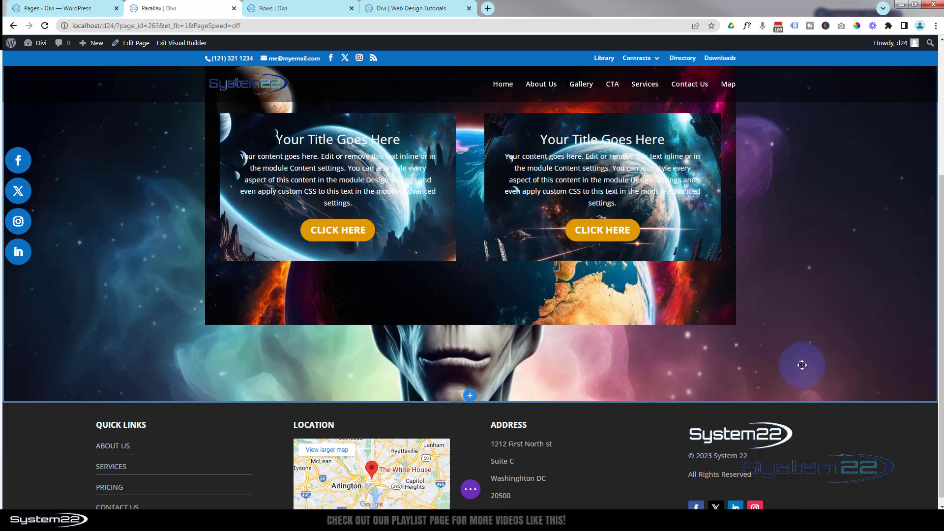
{"action": "scroll", "coordinate": [802, 365], "scroll_direction": "up", "scroll_amount": 2}
{"action": "scroll", "coordinate": [802, 365], "scroll_direction": "up", "scroll_amount": 2}
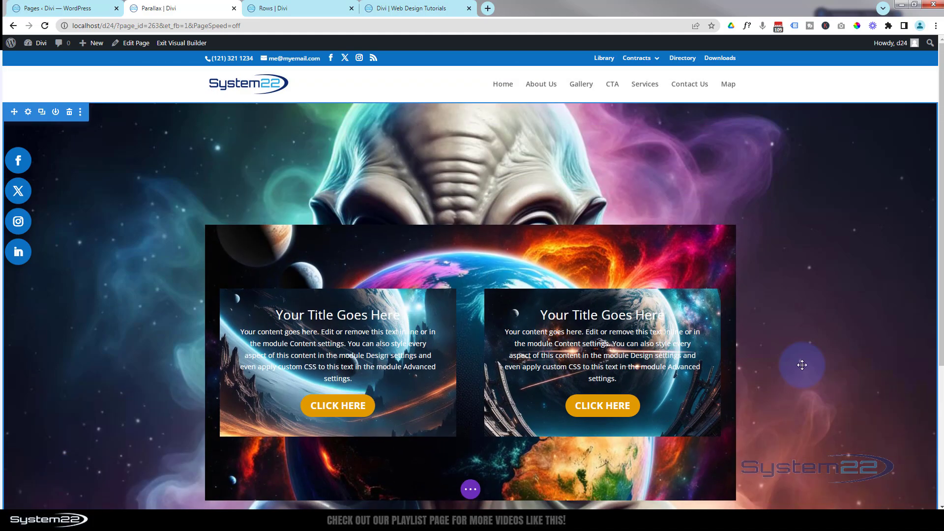
{"action": "scroll", "coordinate": [802, 365], "scroll_direction": "down", "scroll_amount": 3}
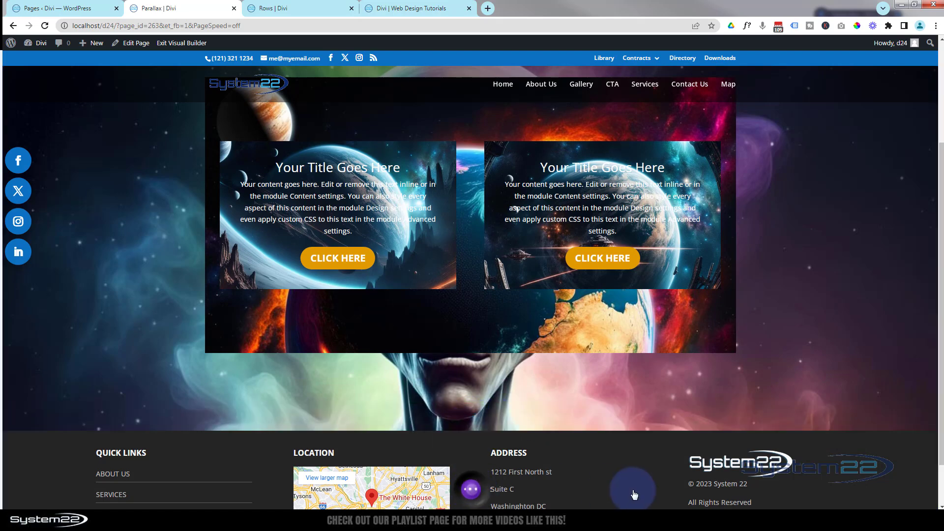
Save the Parallax page as a draft and exit the Visual Builder
{"action": "mouse_move", "coordinate": [866, 489]}
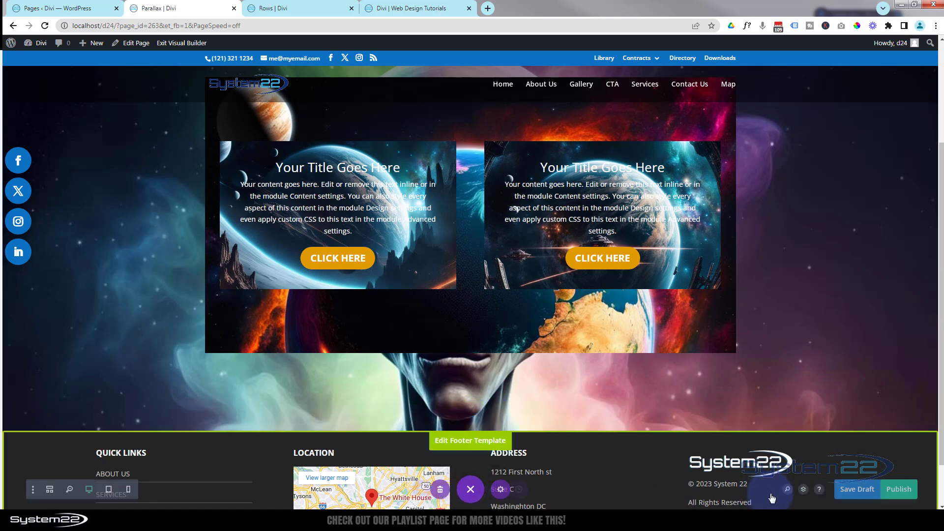
{"action": "left_click", "coordinate": [866, 489]}
{"action": "left_click", "coordinate": [866, 489]}
{"action": "left_click", "coordinate": [186, 44]}
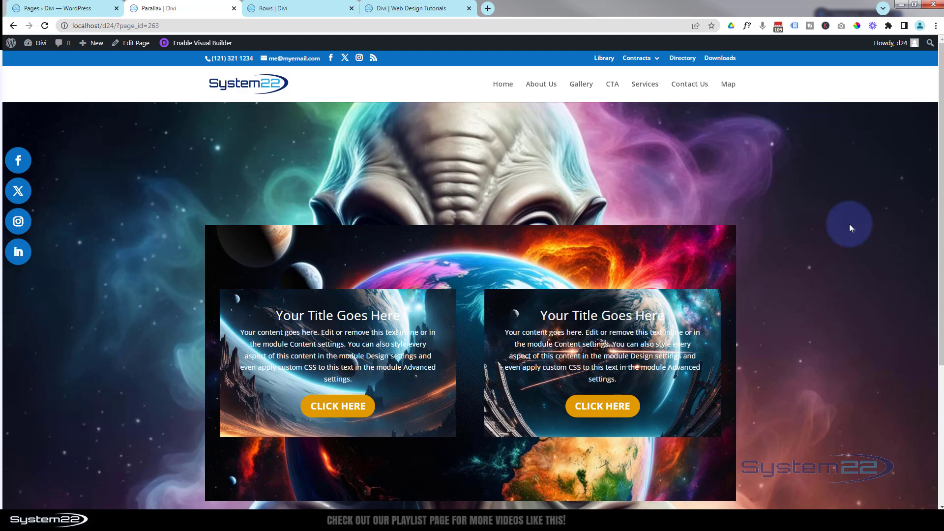
{"action": "scroll", "coordinate": [849, 223], "scroll_direction": "down", "scroll_amount": 4}
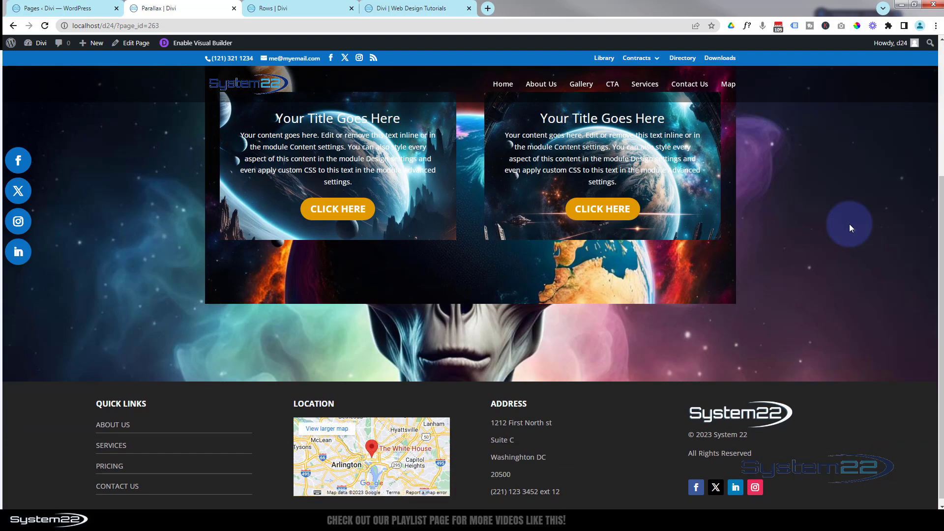
{"action": "scroll", "coordinate": [849, 223], "scroll_direction": "up", "scroll_amount": 3}
{"action": "scroll", "coordinate": [848, 224], "scroll_direction": "down", "scroll_amount": 3}
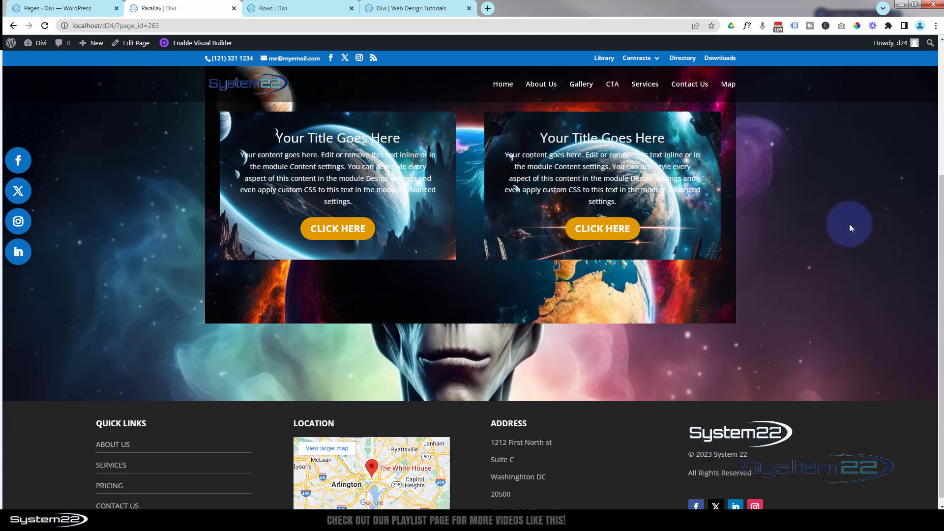
{"action": "scroll", "coordinate": [849, 227], "scroll_direction": "down", "scroll_amount": 1}
{"action": "scroll", "coordinate": [850, 227], "scroll_direction": "up", "scroll_amount": 4}
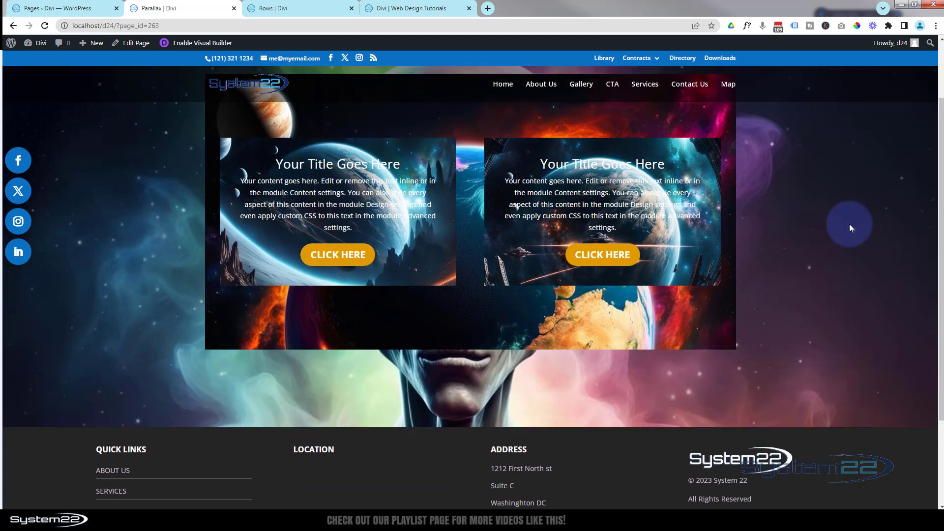
{"action": "scroll", "coordinate": [848, 223], "scroll_direction": "down", "scroll_amount": 4}
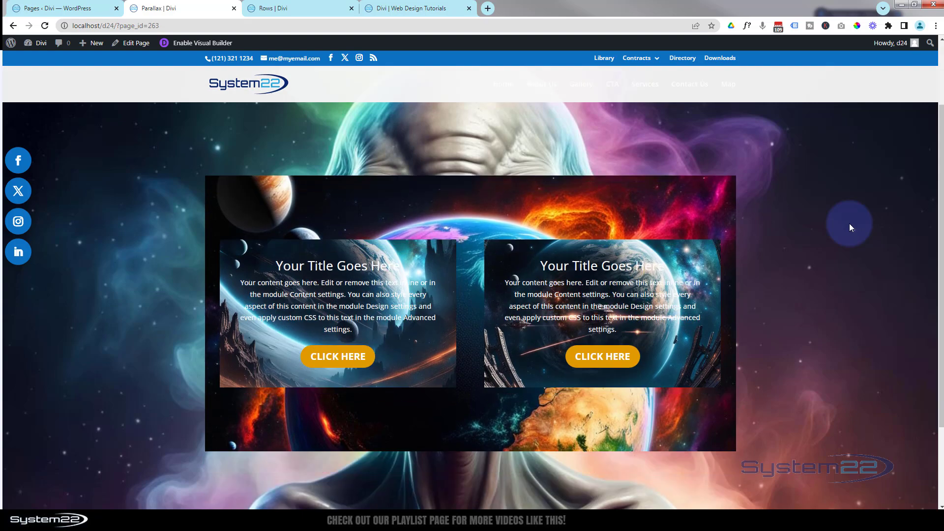
{"action": "scroll", "coordinate": [849, 223], "scroll_direction": "up", "scroll_amount": 4}
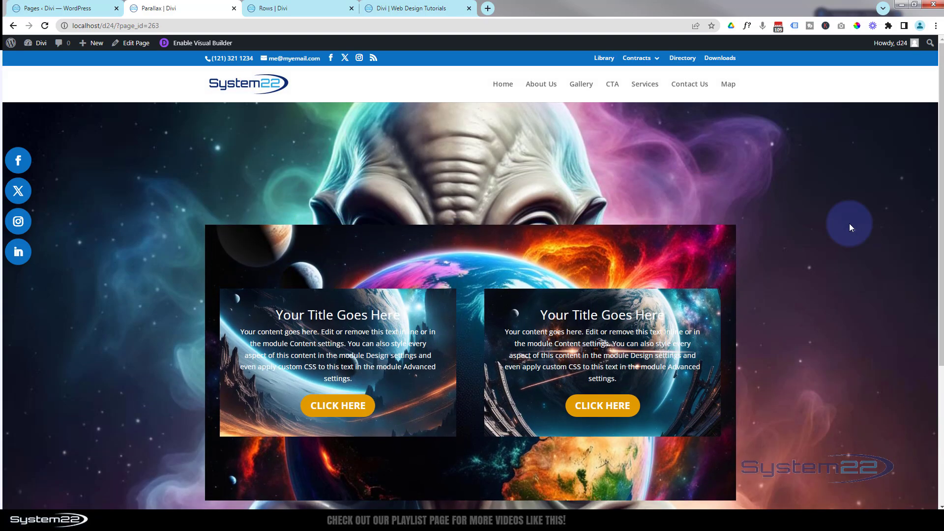
{"action": "scroll", "coordinate": [849, 223], "scroll_direction": "down", "scroll_amount": 3}
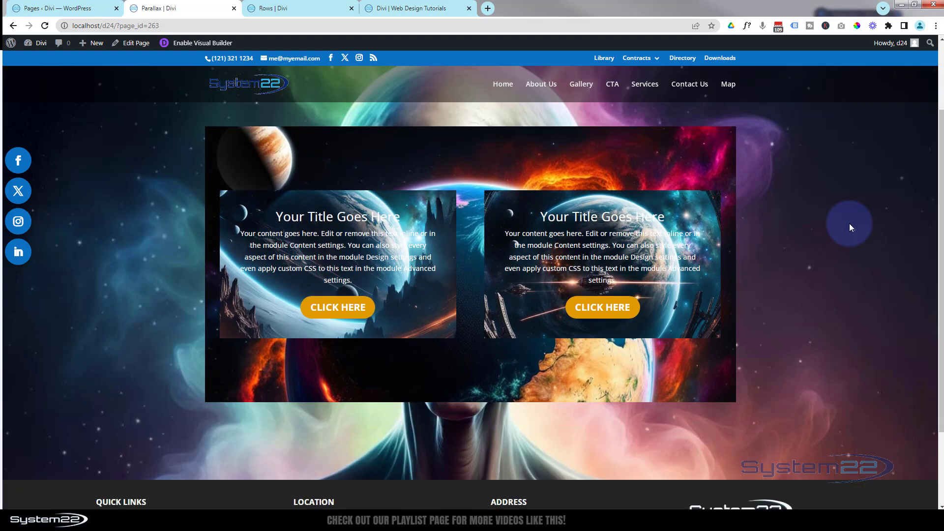
{"action": "scroll", "coordinate": [849, 223], "scroll_direction": "up", "scroll_amount": 3}
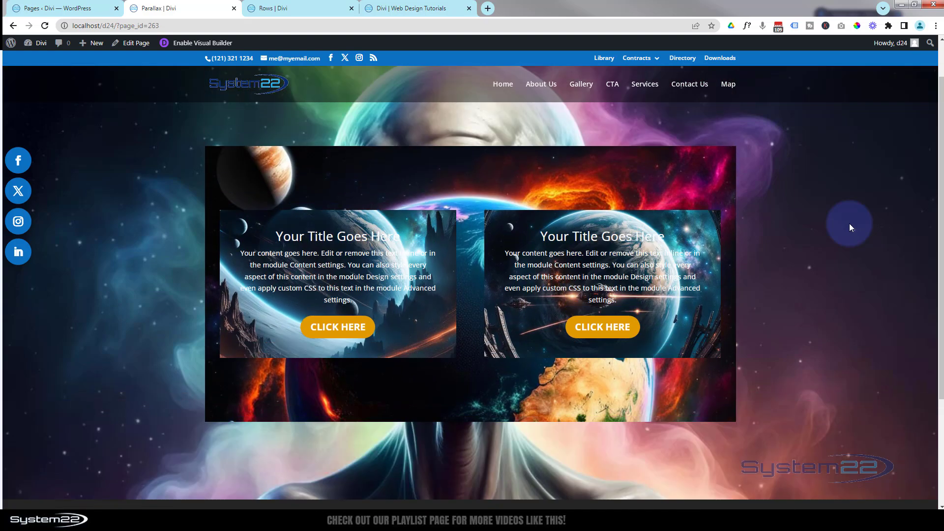
{"action": "left_click_drag", "start_coordinate": [942, 199], "coordinate": [942, 222]}
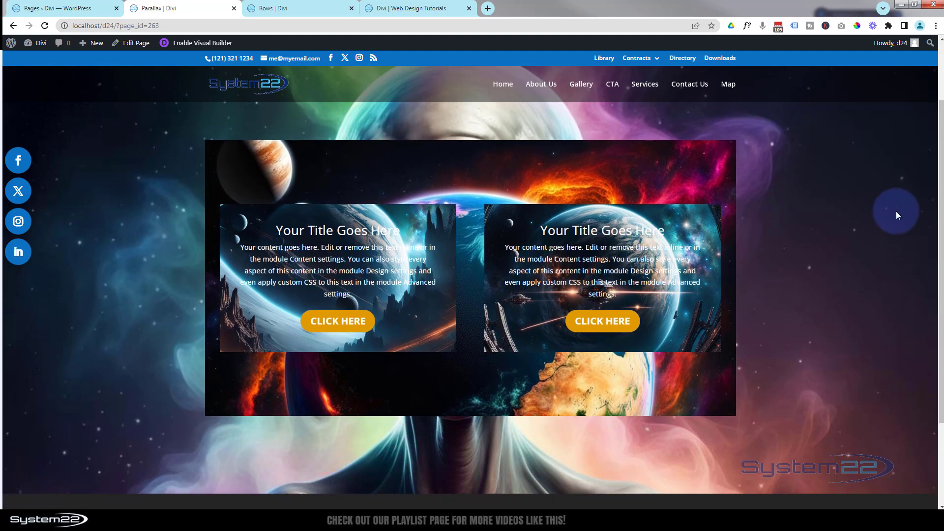
Switch to the Rows | Divi tab, look through the page, and enable the Visual Builder
{"action": "left_click", "coordinate": [306, 8]}
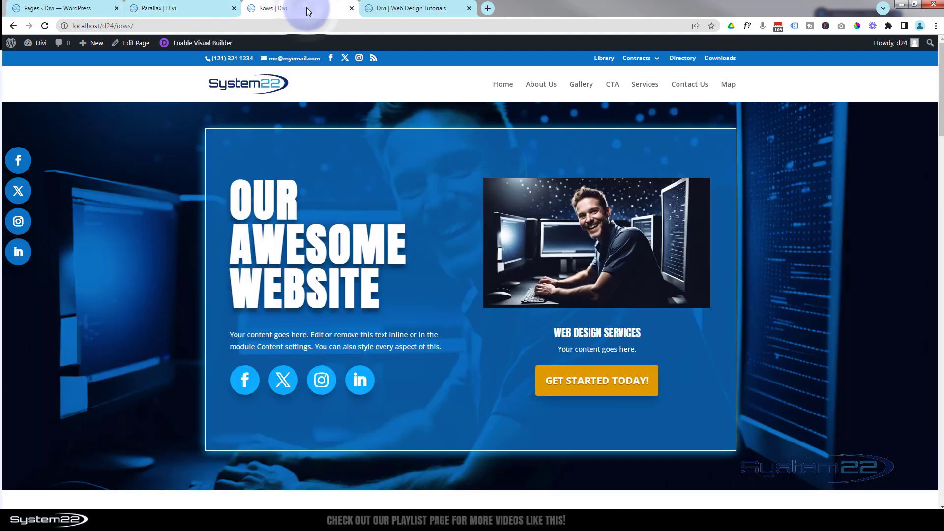
{"action": "scroll", "coordinate": [181, 223], "scroll_direction": "down", "scroll_amount": 7}
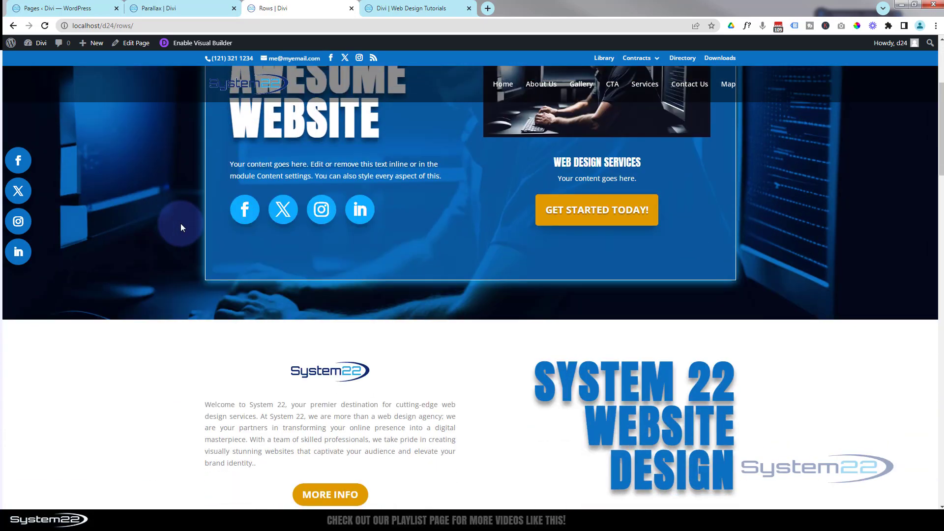
{"action": "scroll", "coordinate": [181, 223], "scroll_direction": "down", "scroll_amount": 12}
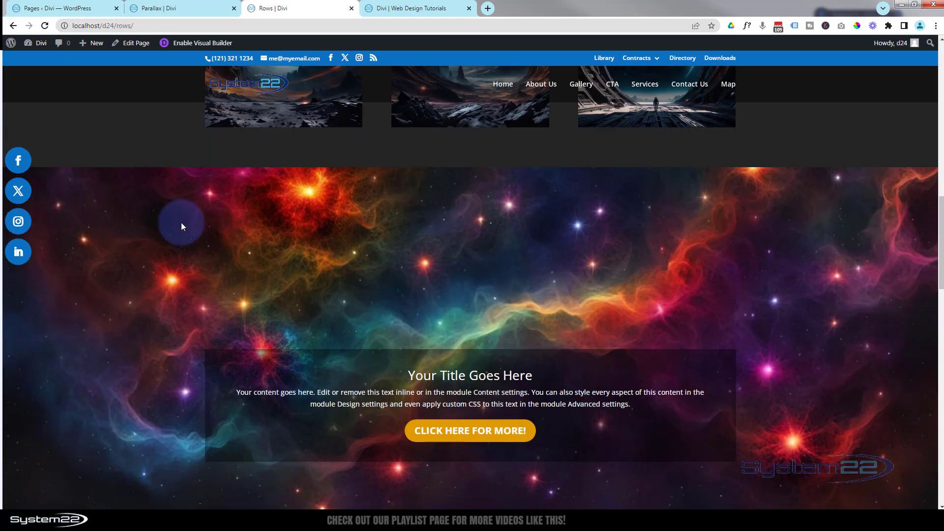
{"action": "scroll", "coordinate": [182, 222], "scroll_direction": "down", "scroll_amount": 10}
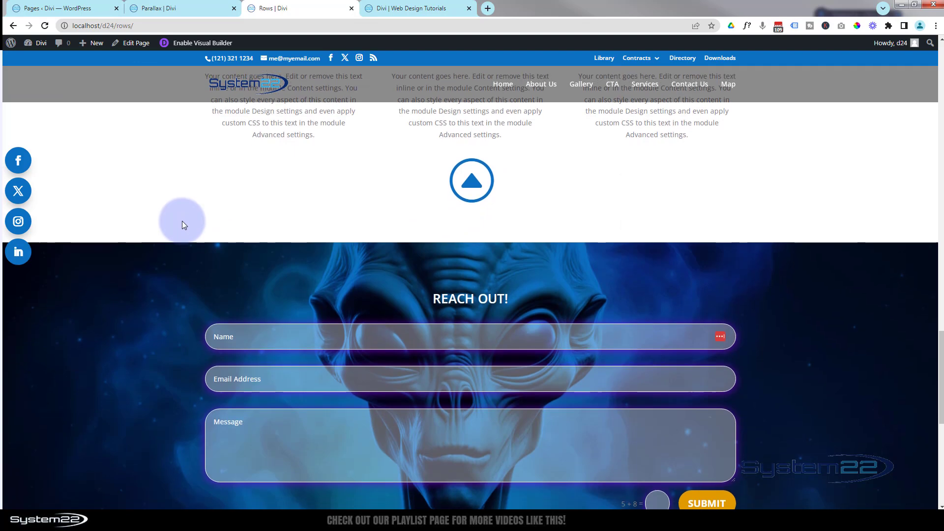
{"action": "scroll", "coordinate": [181, 220], "scroll_direction": "up", "scroll_amount": 3}
{"action": "left_click", "coordinate": [211, 43]}
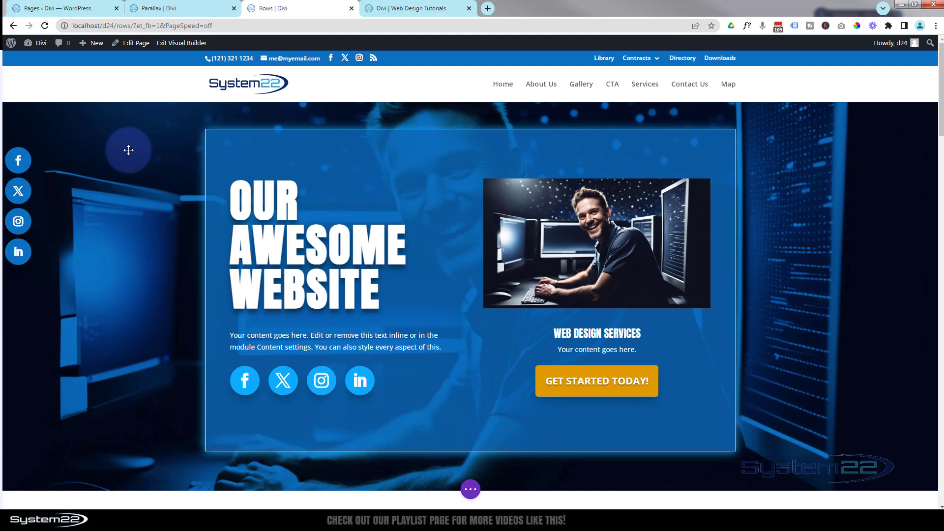
Open the OUR AWESOME WEBSITE hero section's settings at its Background Image options
{"action": "mouse_move", "coordinate": [129, 149]}
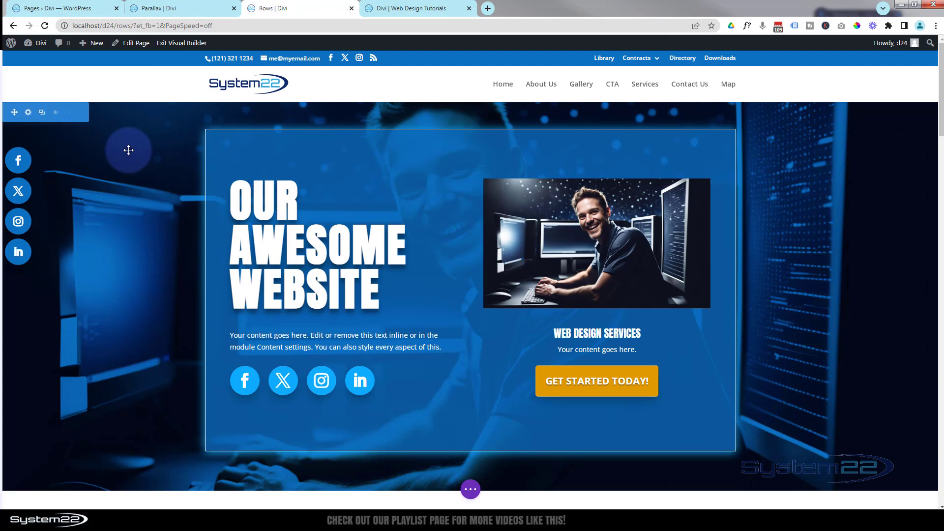
{"action": "left_click", "coordinate": [30, 114]}
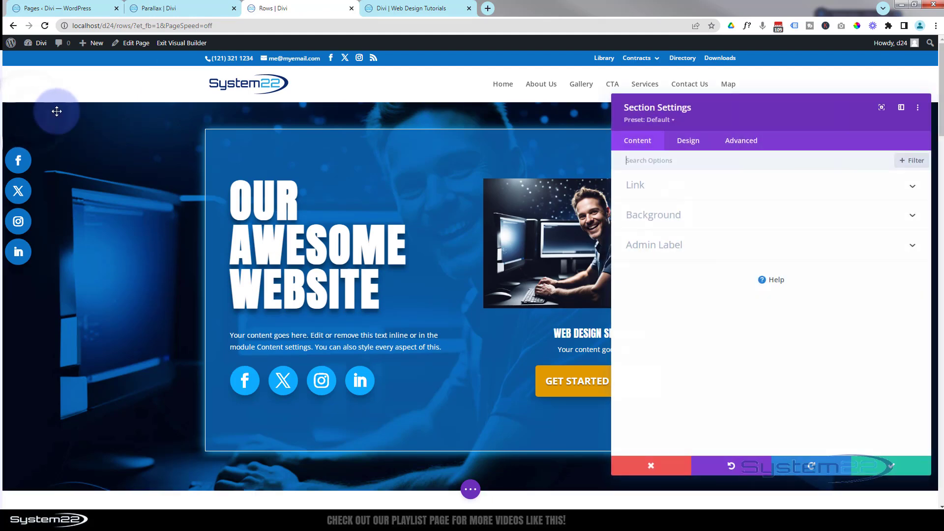
{"action": "left_click", "coordinate": [729, 224]}
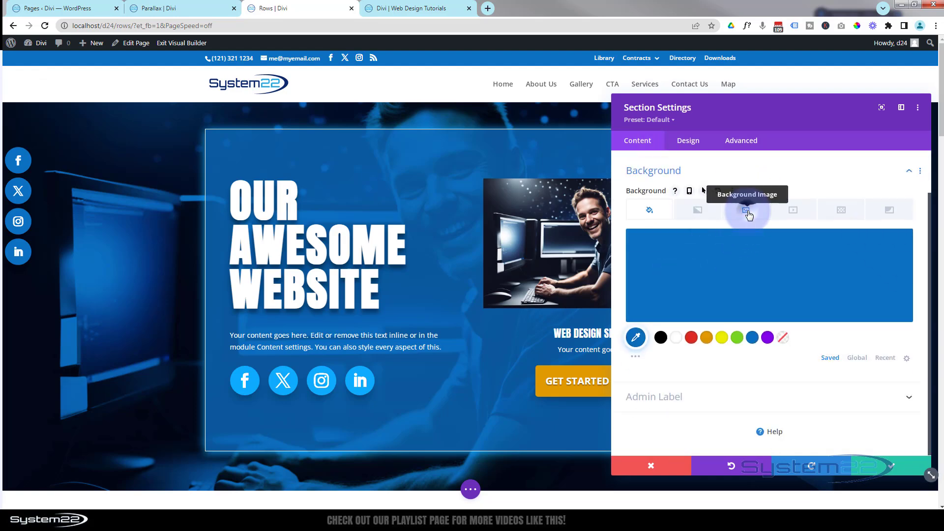
{"action": "left_click", "coordinate": [746, 211]}
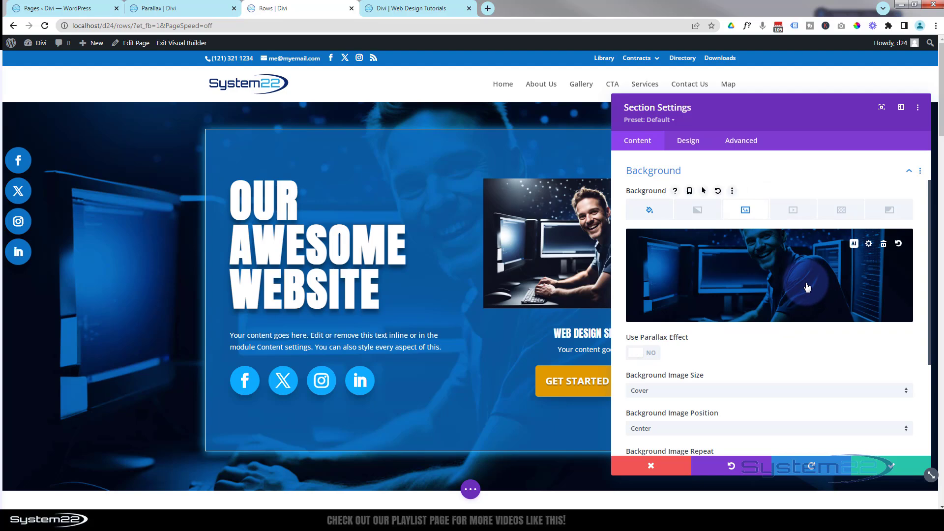
Replace the hero section's background image with the Alien image from the Media Library
{"action": "left_click", "coordinate": [765, 292]}
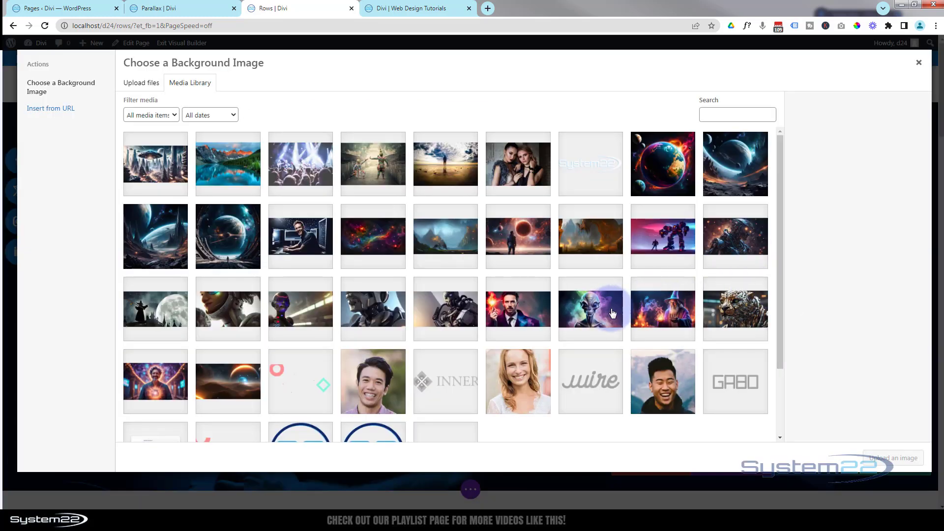
{"action": "left_click", "coordinate": [602, 313]}
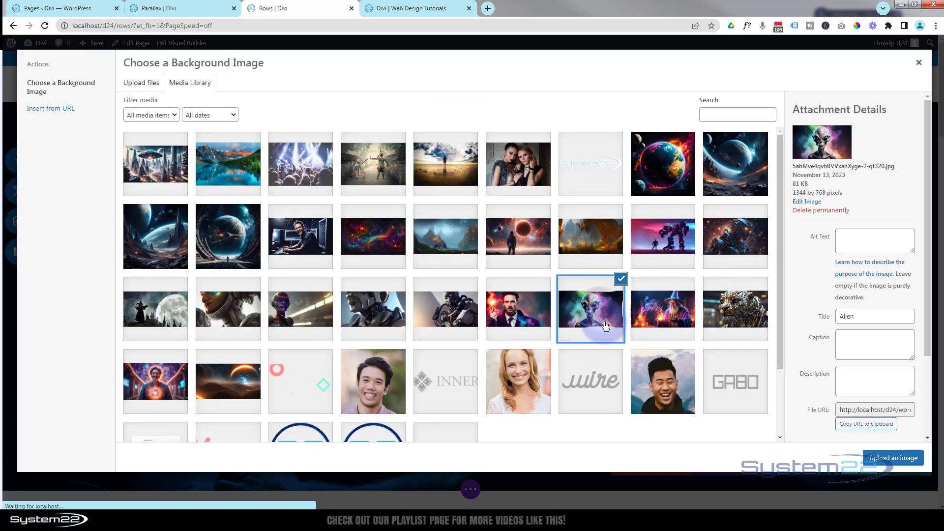
{"action": "left_click", "coordinate": [896, 459]}
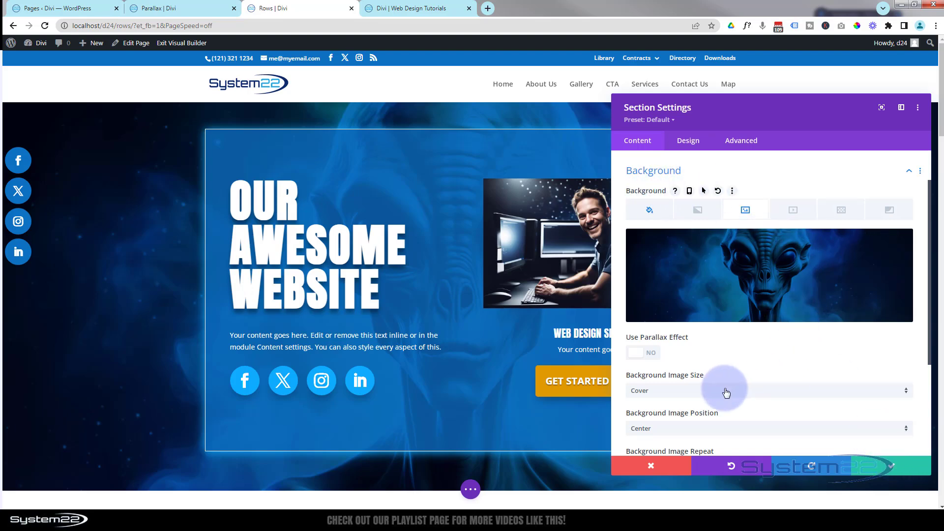
Enable Use Parallax Effect with the CSS parallax method and preview it by scrolling
{"action": "left_click", "coordinate": [654, 355]}
{"action": "left_click", "coordinate": [693, 392]}
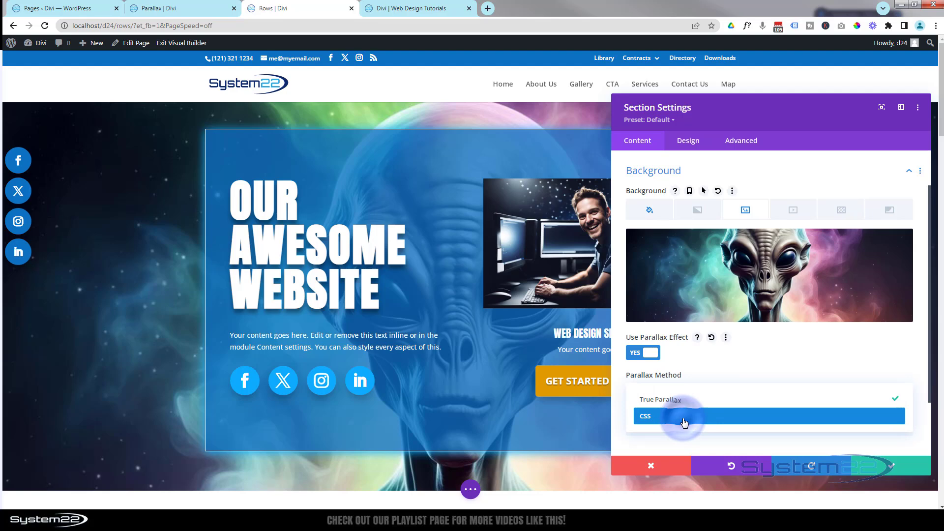
{"action": "left_click", "coordinate": [684, 417]}
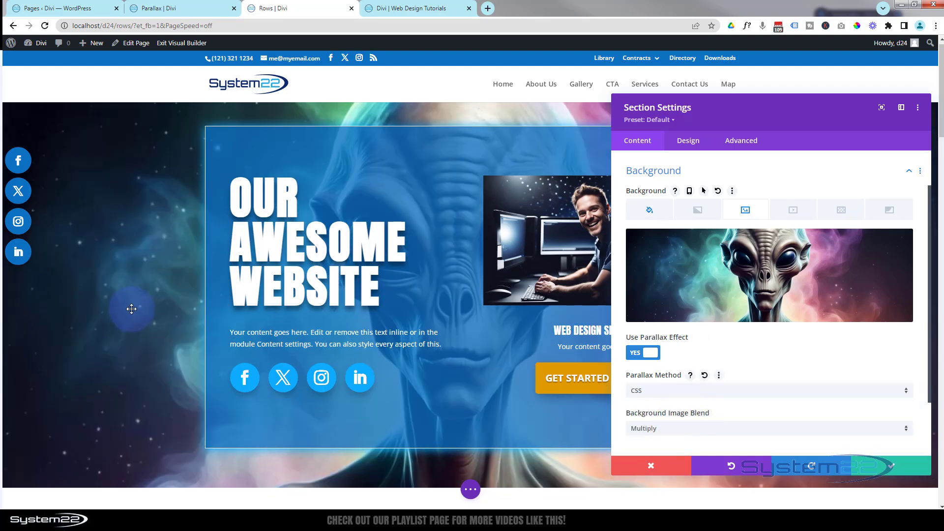
{"action": "scroll", "coordinate": [131, 312], "scroll_direction": "down", "scroll_amount": 2}
{"action": "scroll", "coordinate": [131, 309], "scroll_direction": "down", "scroll_amount": 1}
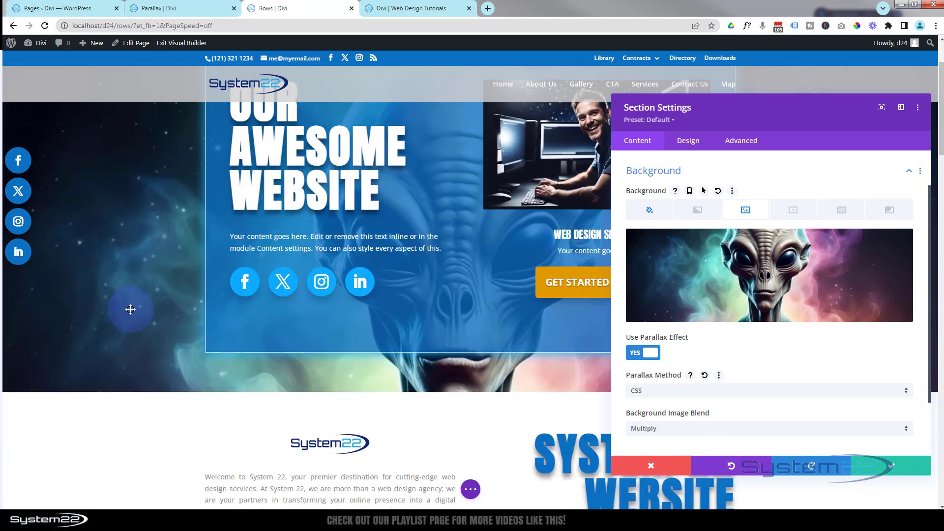
{"action": "scroll", "coordinate": [131, 309], "scroll_direction": "up", "scroll_amount": 2}
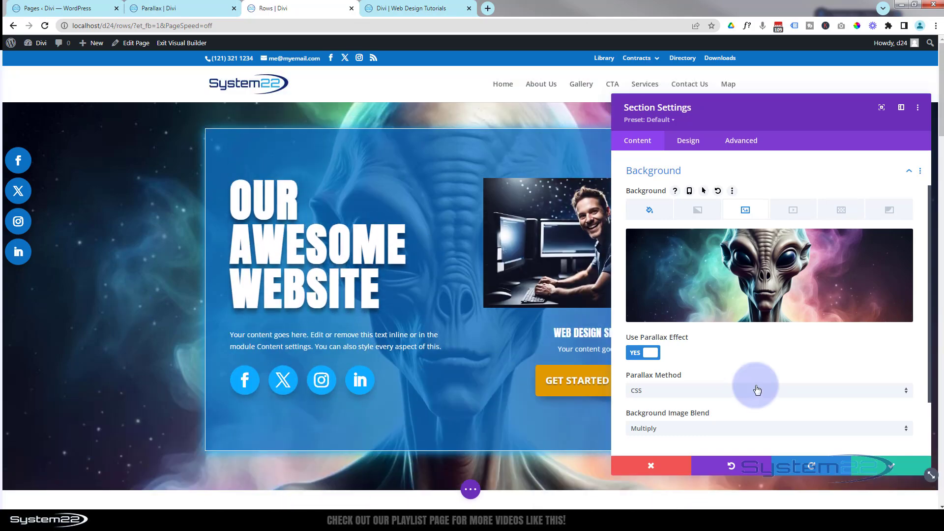
{"action": "scroll", "coordinate": [424, 313], "scroll_direction": "down", "scroll_amount": 7}
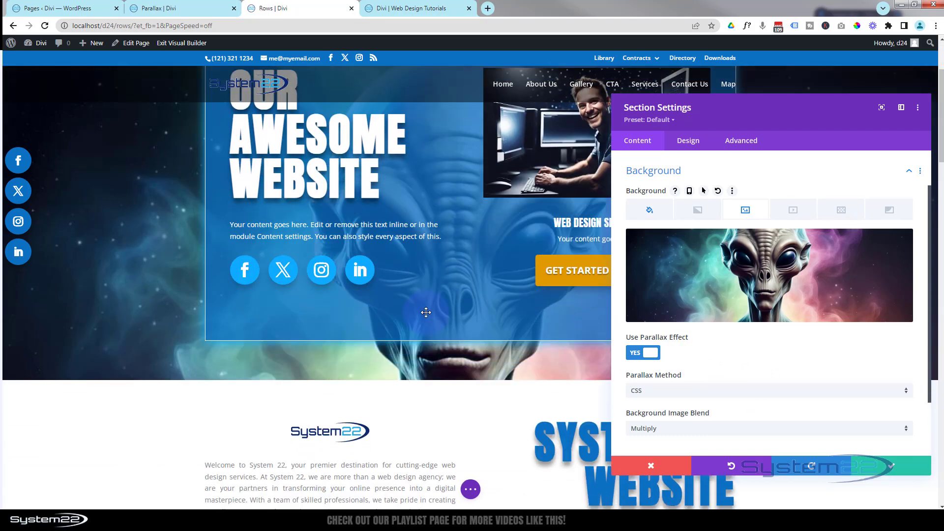
{"action": "scroll", "coordinate": [456, 297], "scroll_direction": "down", "scroll_amount": 7}
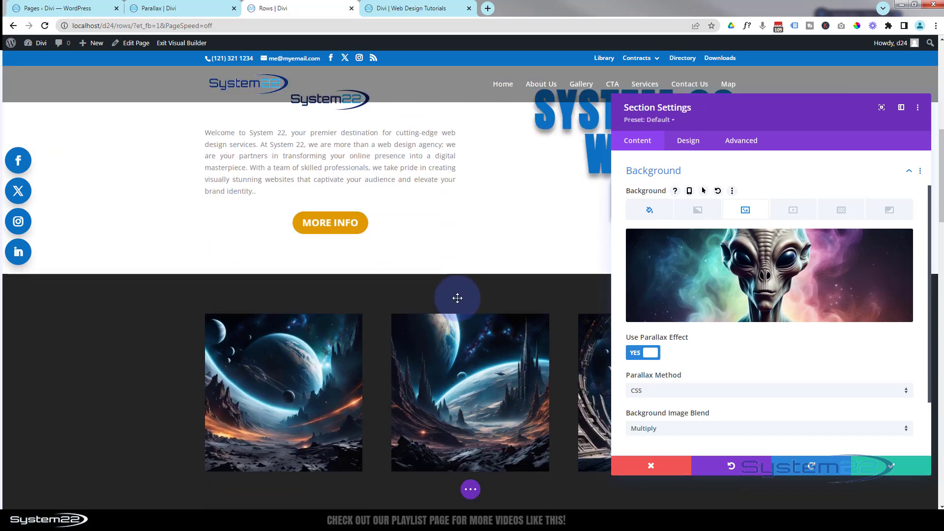
{"action": "scroll", "coordinate": [456, 298], "scroll_direction": "down", "scroll_amount": 5}
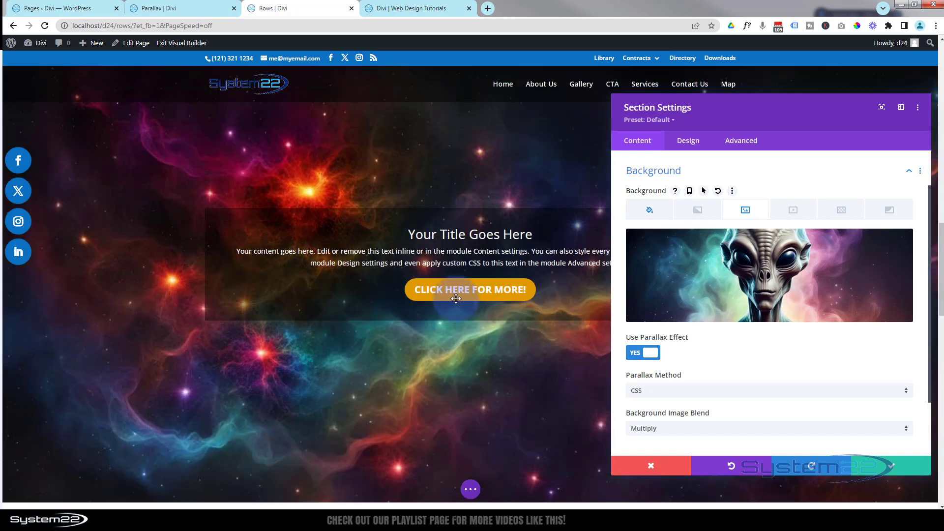
{"action": "scroll", "coordinate": [456, 299], "scroll_direction": "up", "scroll_amount": 9}
{"action": "scroll", "coordinate": [456, 299], "scroll_direction": "up", "scroll_amount": 8}
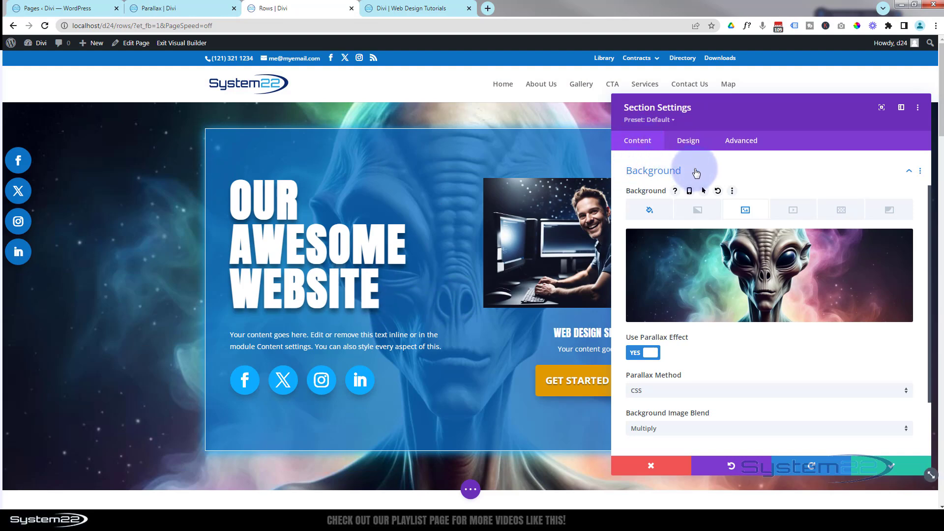
Extend the hero's background styles to All Sections throughout This Page
{"action": "right_click", "coordinate": [697, 173]}
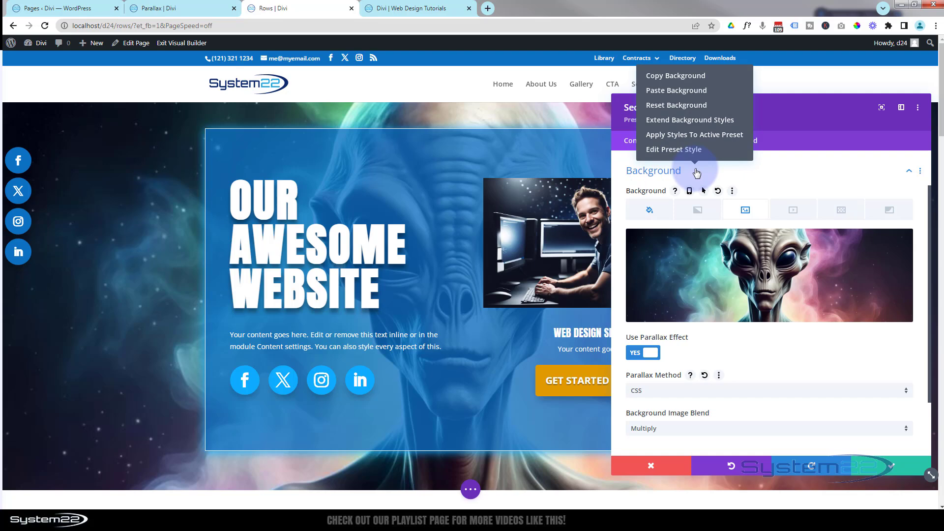
{"action": "left_click", "coordinate": [698, 124]}
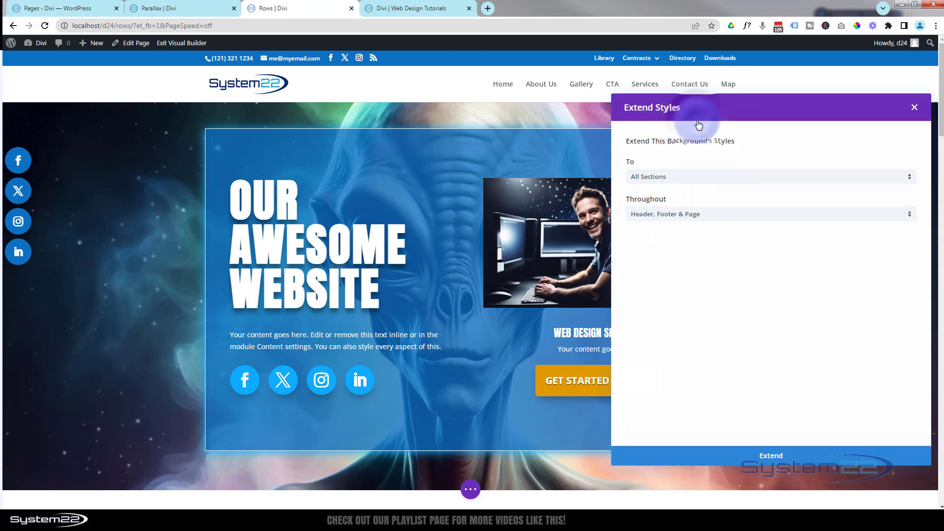
{"action": "scroll", "coordinate": [378, 316], "scroll_direction": "down", "scroll_amount": 15}
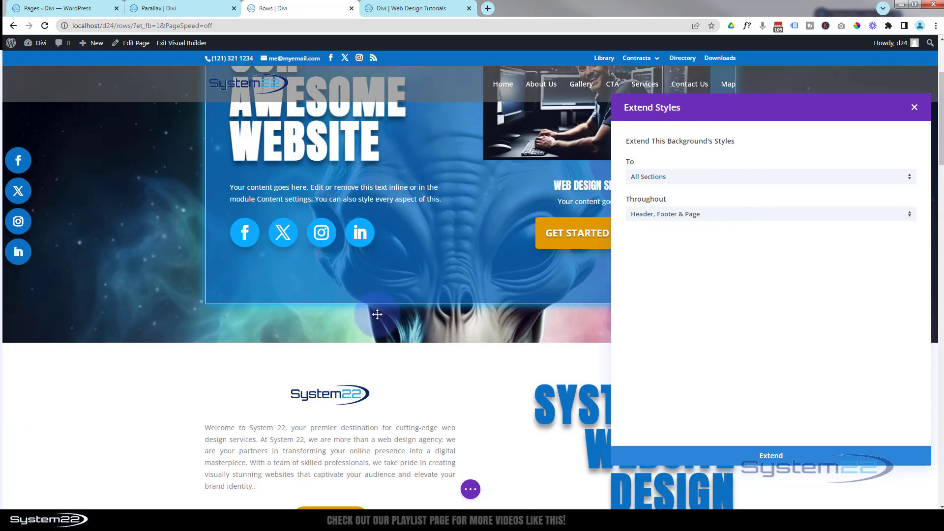
{"action": "scroll", "coordinate": [378, 314], "scroll_direction": "down", "scroll_amount": 12}
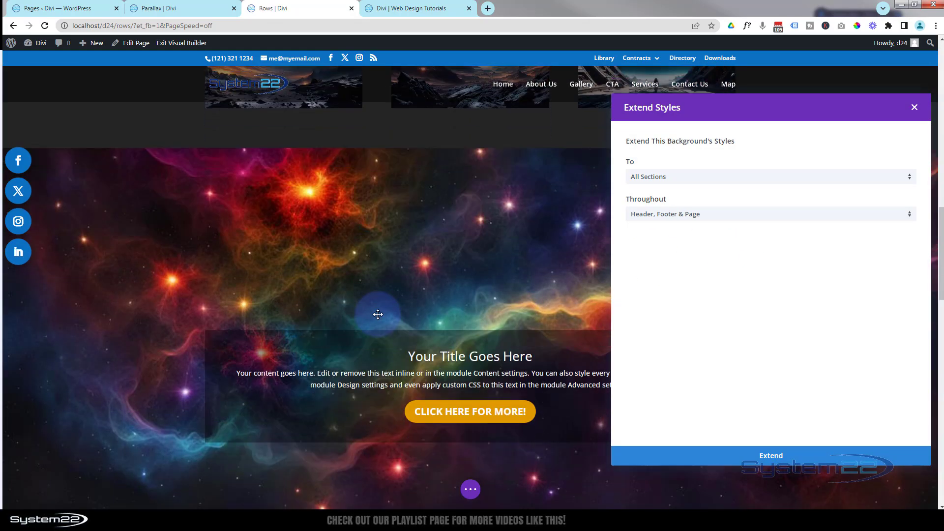
{"action": "scroll", "coordinate": [437, 307], "scroll_direction": "down", "scroll_amount": 3}
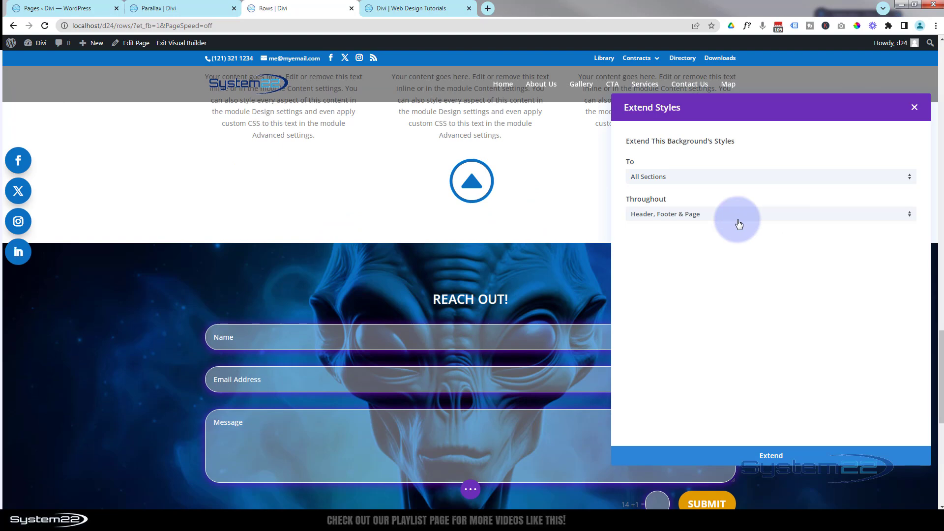
{"action": "left_click", "coordinate": [728, 218]}
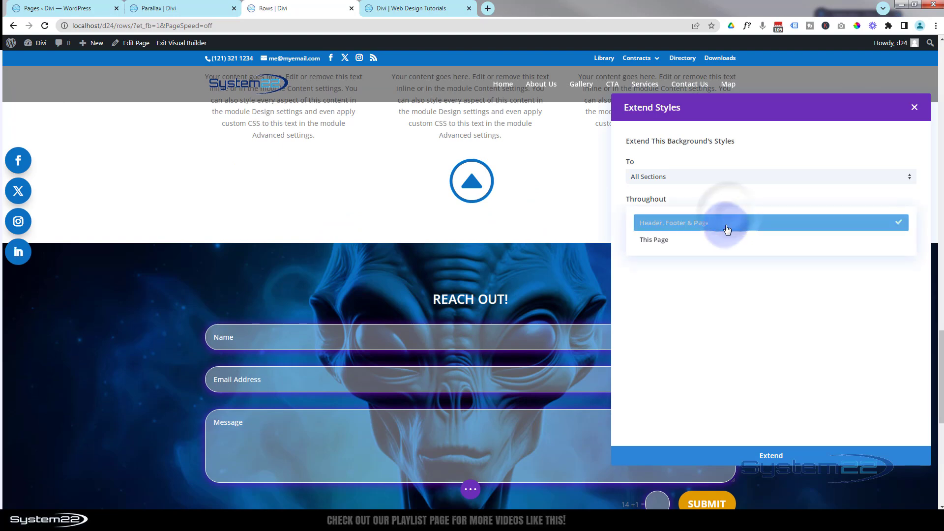
{"action": "left_click", "coordinate": [656, 240]}
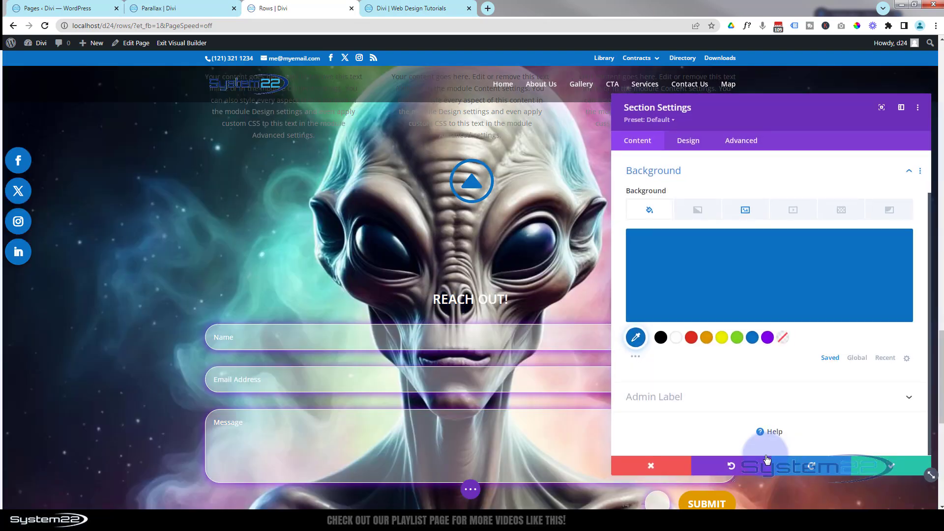
Save the Section Settings and review the continuous alien backdrop across all sections
{"action": "left_click", "coordinate": [898, 467]}
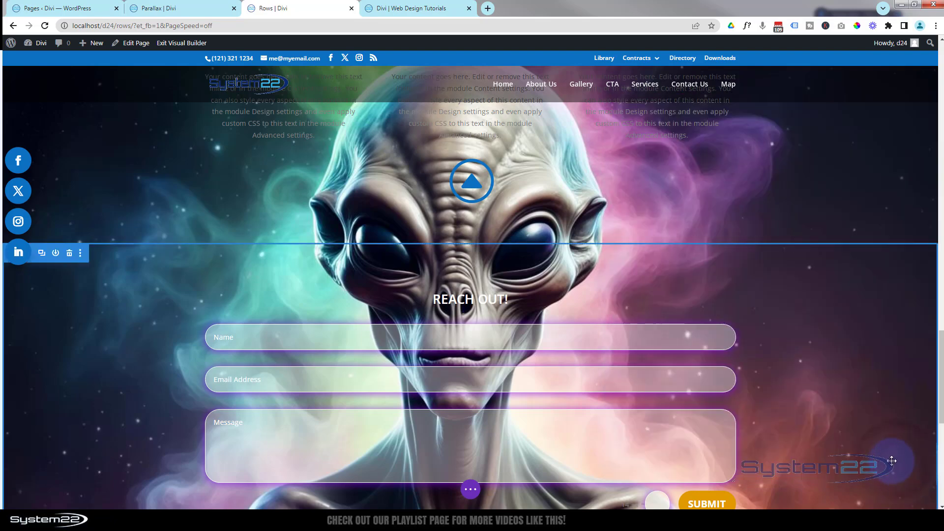
{"action": "scroll", "coordinate": [872, 442], "scroll_direction": "up", "scroll_amount": 7}
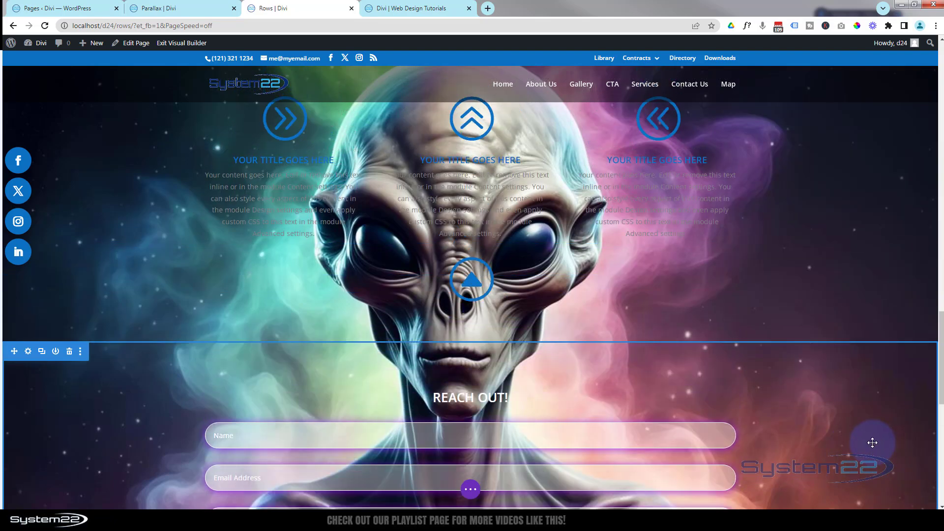
{"action": "scroll", "coordinate": [872, 442], "scroll_direction": "up", "scroll_amount": 10}
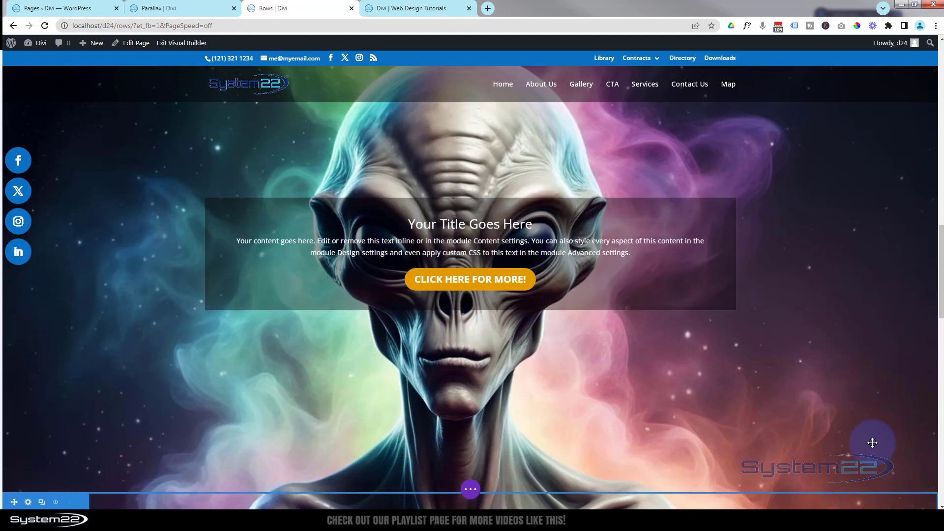
{"action": "scroll", "coordinate": [872, 442], "scroll_direction": "up", "scroll_amount": 10}
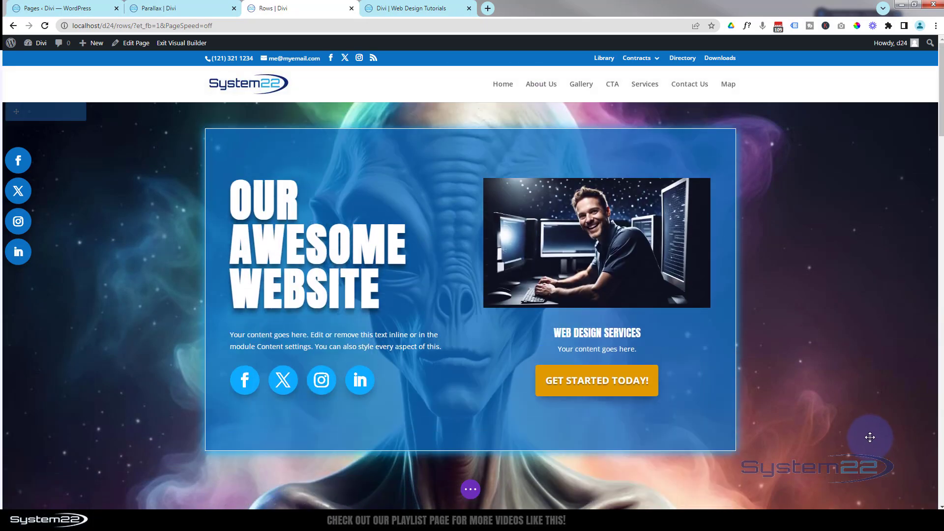
{"action": "scroll", "coordinate": [847, 317], "scroll_direction": "down", "scroll_amount": 5}
{"action": "scroll", "coordinate": [848, 317], "scroll_direction": "down", "scroll_amount": 2}
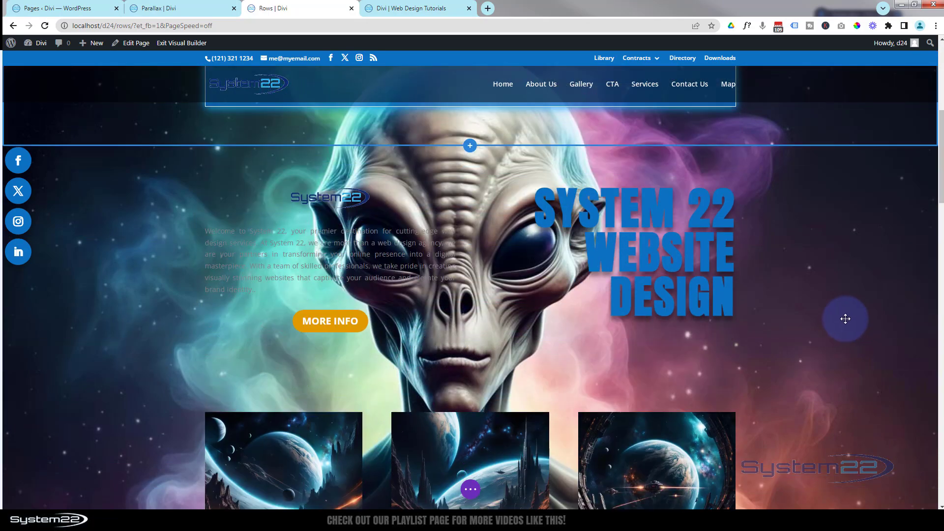
{"action": "scroll", "coordinate": [843, 318], "scroll_direction": "down", "scroll_amount": 5}
{"action": "scroll", "coordinate": [842, 320], "scroll_direction": "down", "scroll_amount": 6}
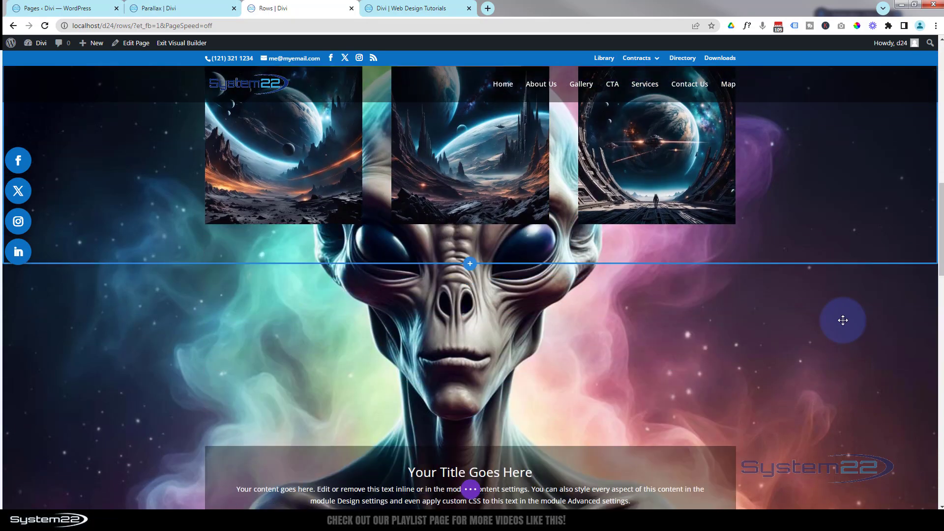
{"action": "scroll", "coordinate": [842, 320], "scroll_direction": "up", "scroll_amount": 7}
{"action": "scroll", "coordinate": [842, 320], "scroll_direction": "up", "scroll_amount": 9}
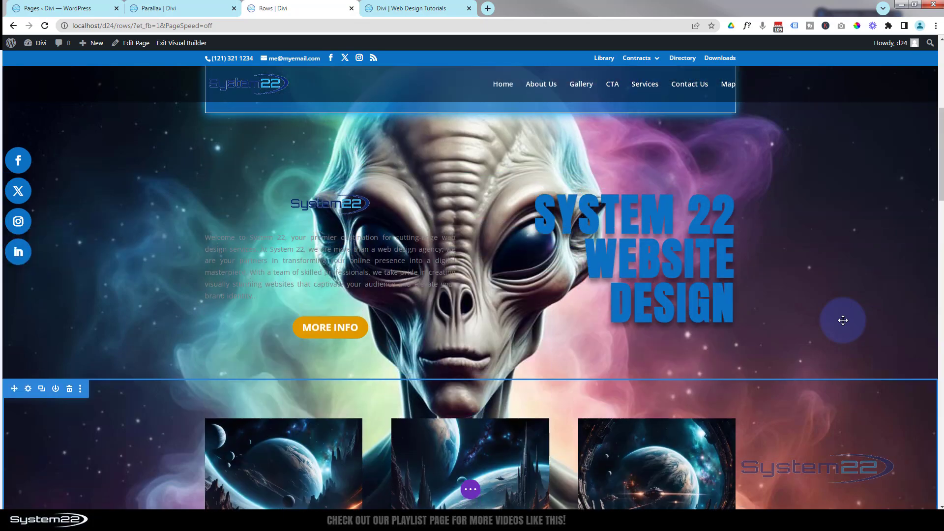
{"action": "scroll", "coordinate": [843, 320], "scroll_direction": "down", "scroll_amount": 4}
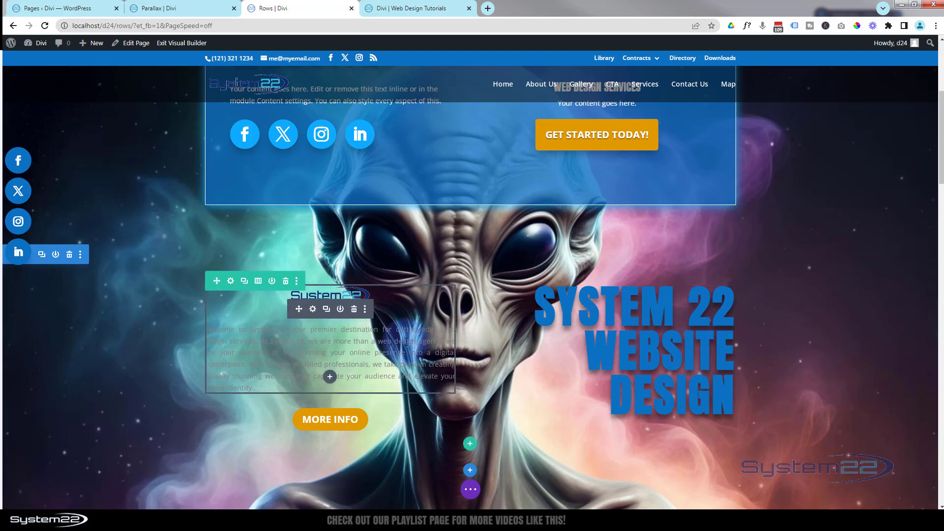
Set the System22 blurb's Body Text Color to white (#ffffff) in its Design options
{"action": "left_click", "coordinate": [312, 309]}
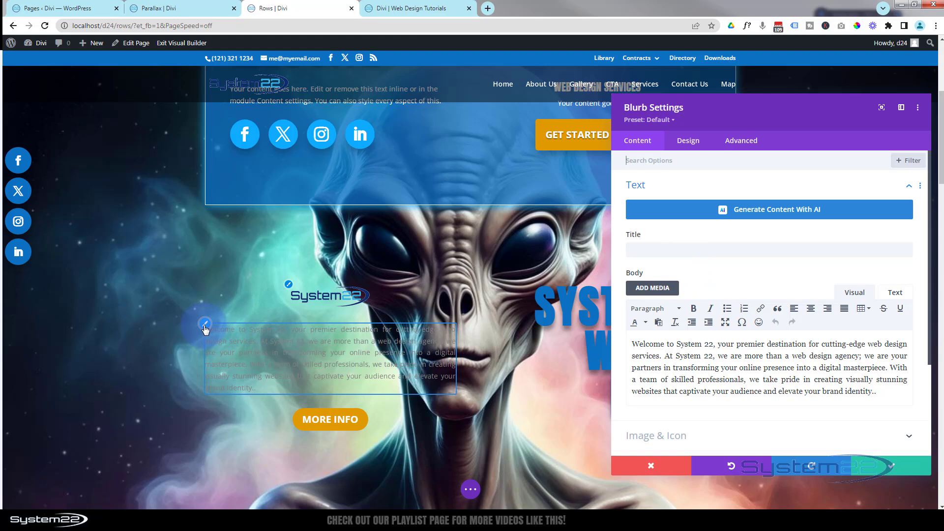
{"action": "left_click", "coordinate": [205, 325]}
{"action": "left_click", "coordinate": [644, 372]}
{"action": "left_click", "coordinate": [677, 387]}
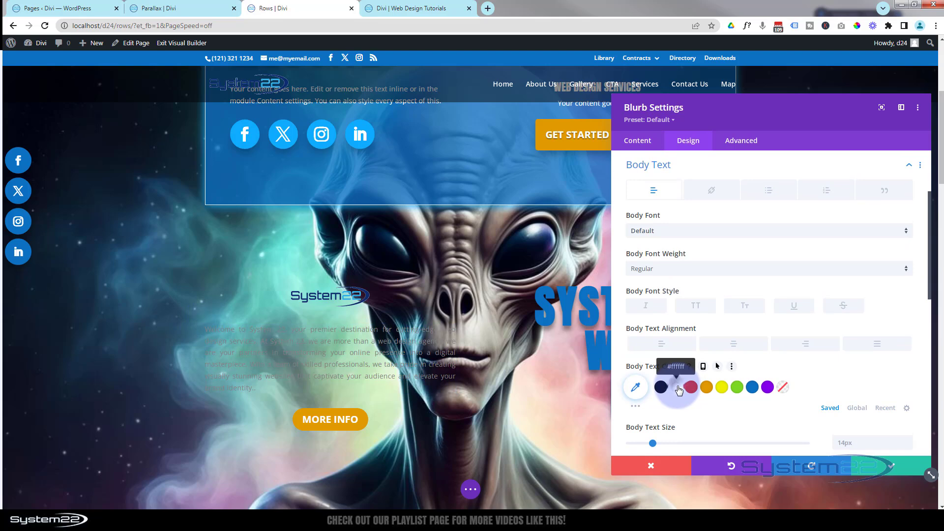
{"action": "left_click", "coordinate": [678, 388]}
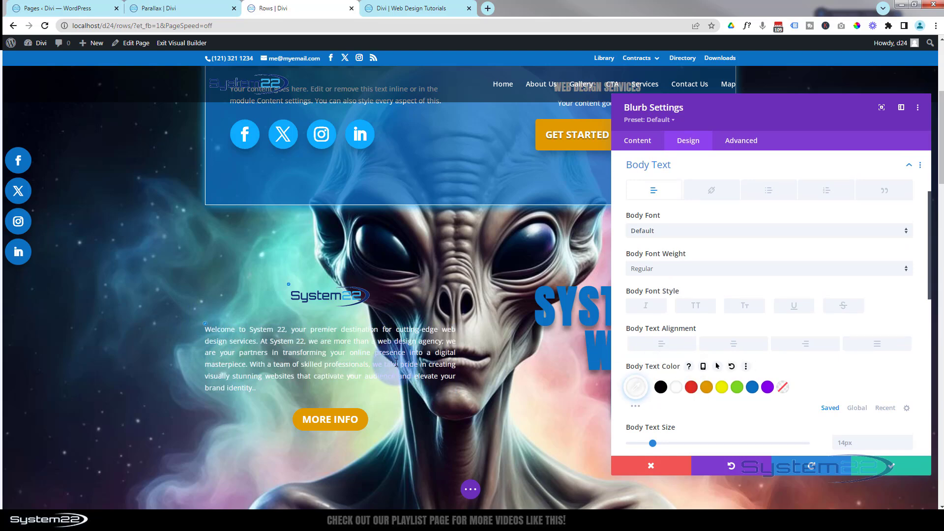
{"action": "scroll", "coordinate": [146, 388], "scroll_direction": "down", "scroll_amount": 4}
{"action": "scroll", "coordinate": [146, 388], "scroll_direction": "down", "scroll_amount": 10}
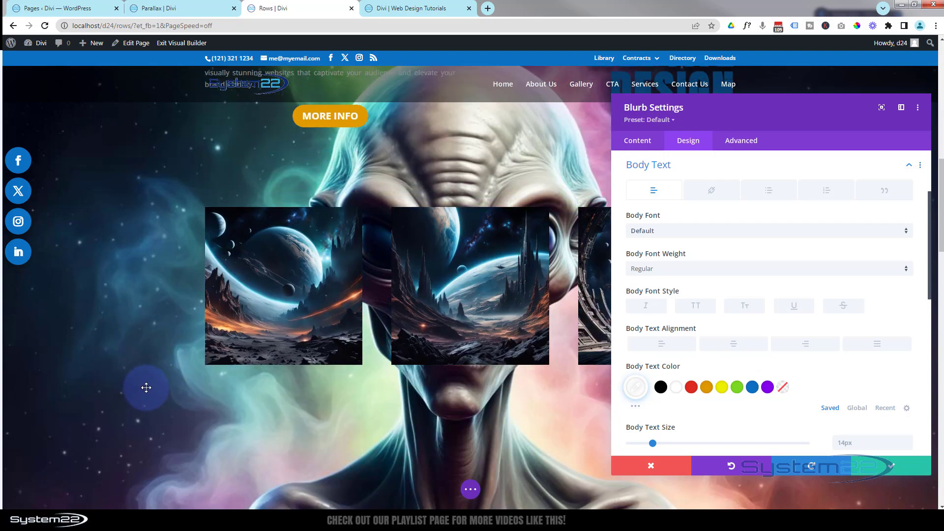
{"action": "scroll", "coordinate": [148, 387], "scroll_direction": "down", "scroll_amount": 7}
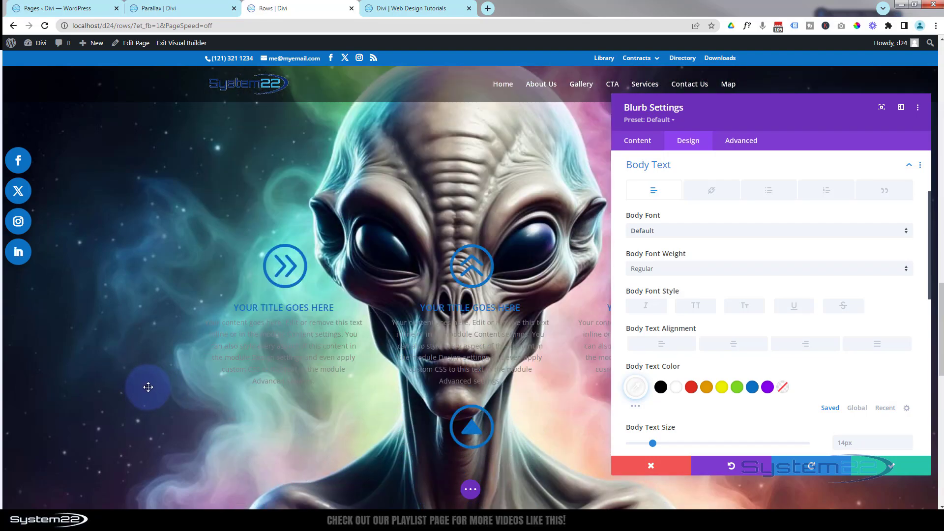
{"action": "scroll", "coordinate": [204, 392], "scroll_direction": "down", "scroll_amount": 2}
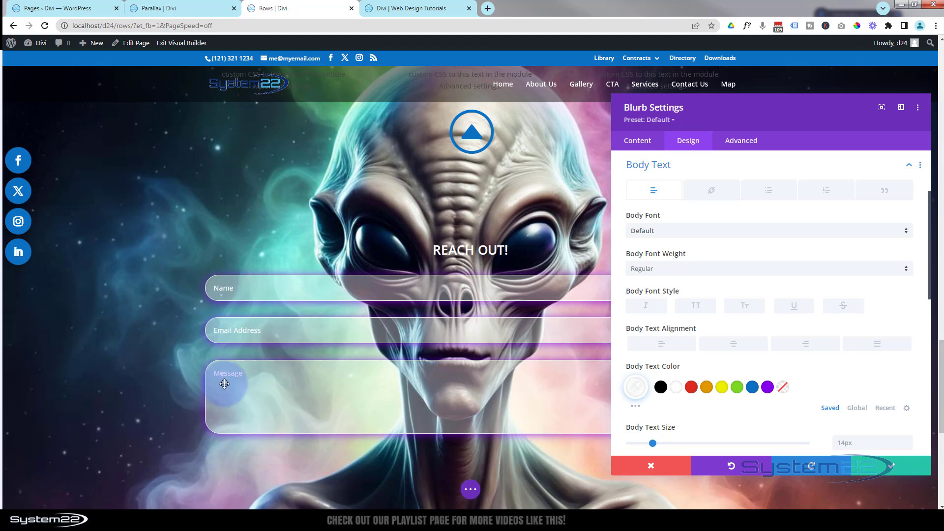
Extend the blurb's body text styles to all blurbs throughout this page
{"action": "right_click", "coordinate": [702, 167]}
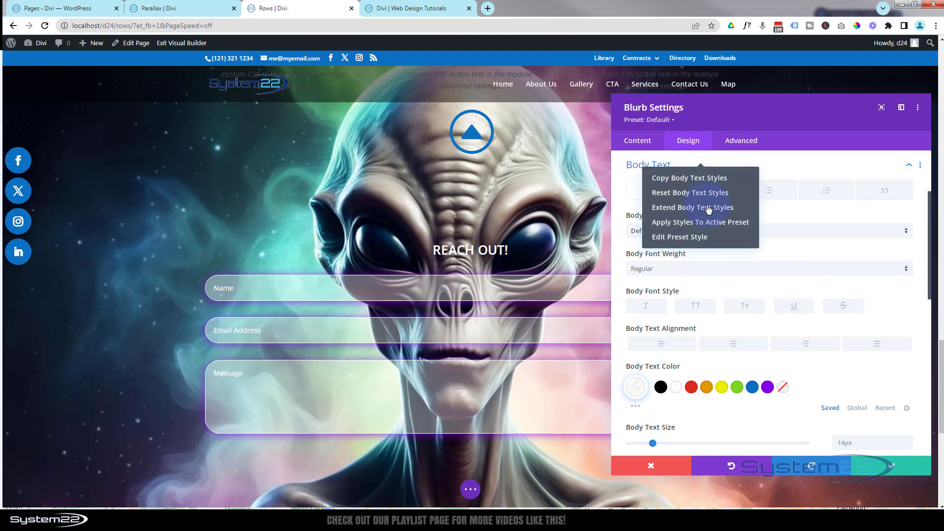
{"action": "left_click", "coordinate": [690, 209]}
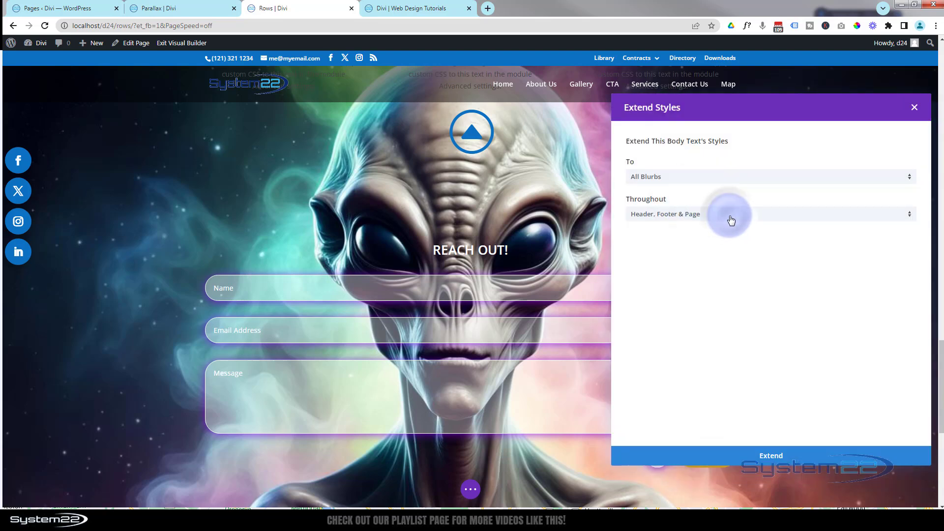
{"action": "left_click", "coordinate": [731, 220]}
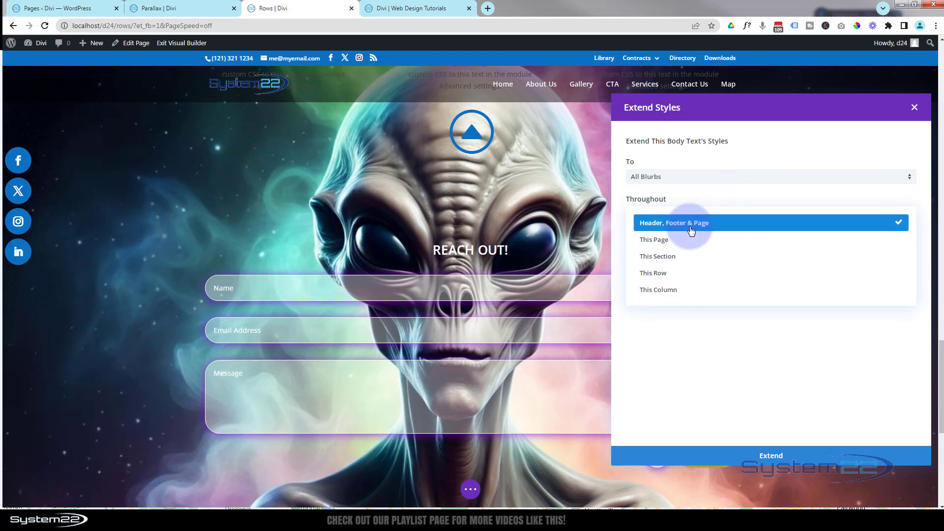
{"action": "left_click", "coordinate": [679, 240]}
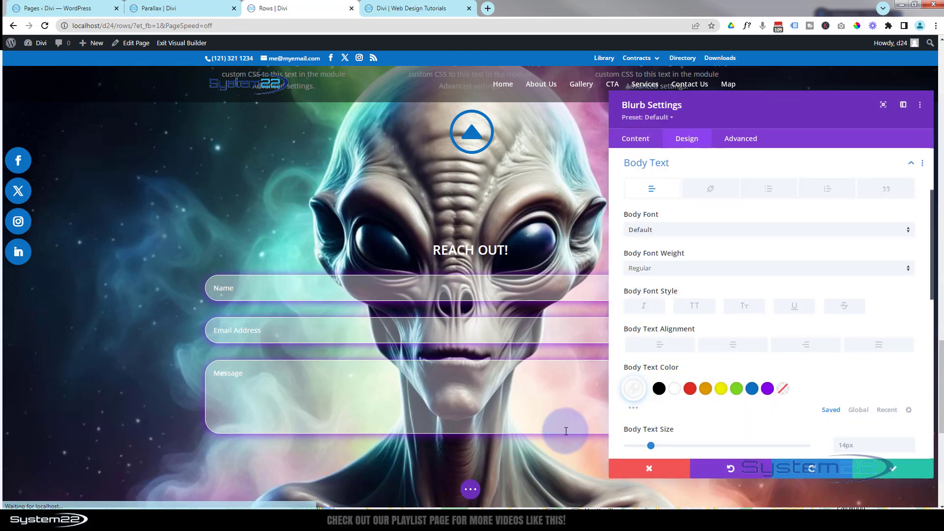
Save the blurb settings so every blurb shows white body text
{"action": "scroll", "coordinate": [562, 431], "scroll_direction": "up", "scroll_amount": 2}
{"action": "scroll", "coordinate": [562, 431], "scroll_direction": "up", "scroll_amount": 6}
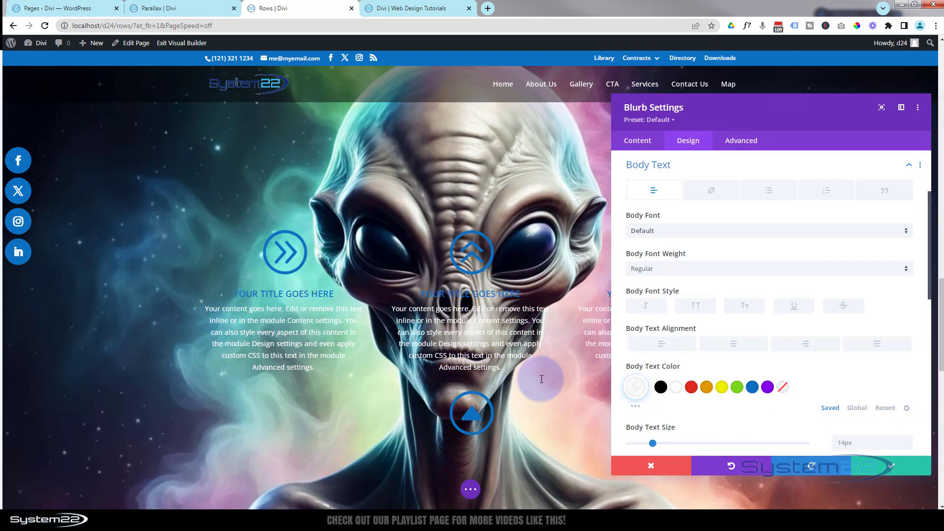
{"action": "scroll", "coordinate": [512, 396], "scroll_direction": "up", "scroll_amount": 10}
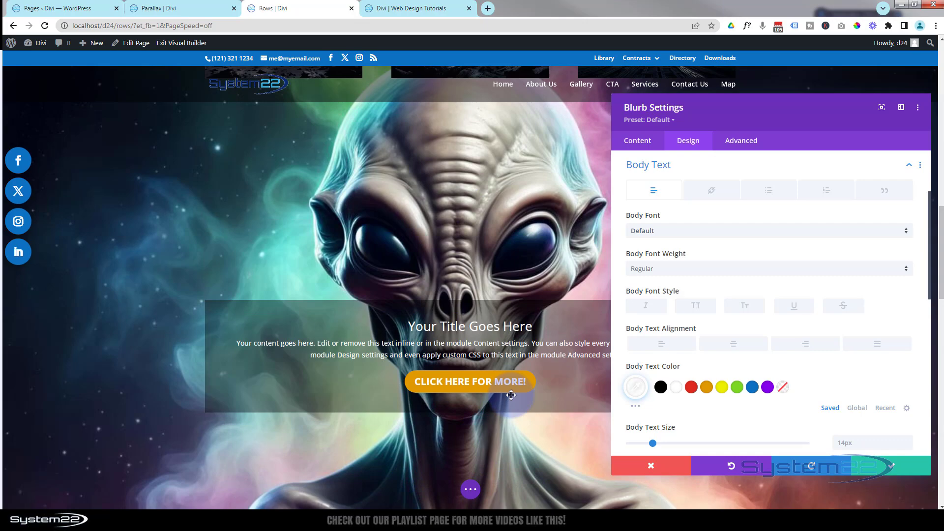
{"action": "scroll", "coordinate": [511, 394], "scroll_direction": "up", "scroll_amount": 4}
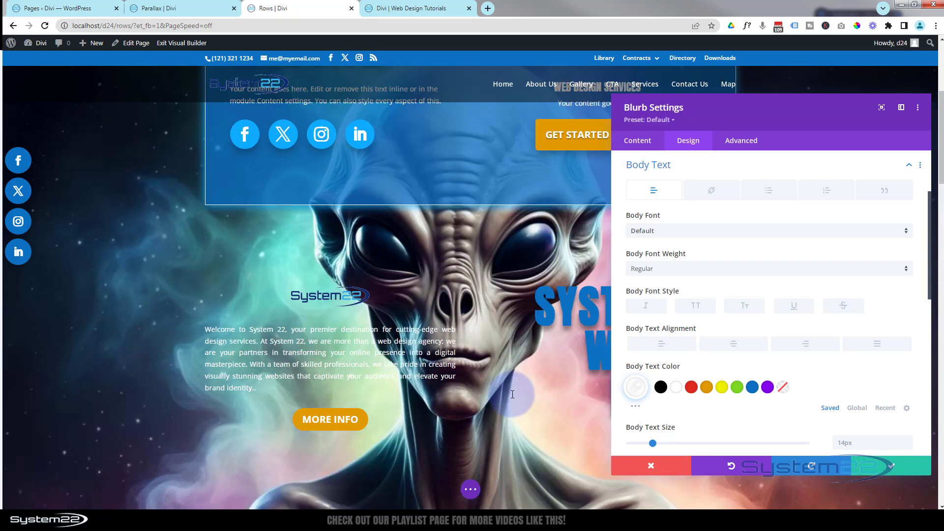
{"action": "left_click", "coordinate": [893, 466]}
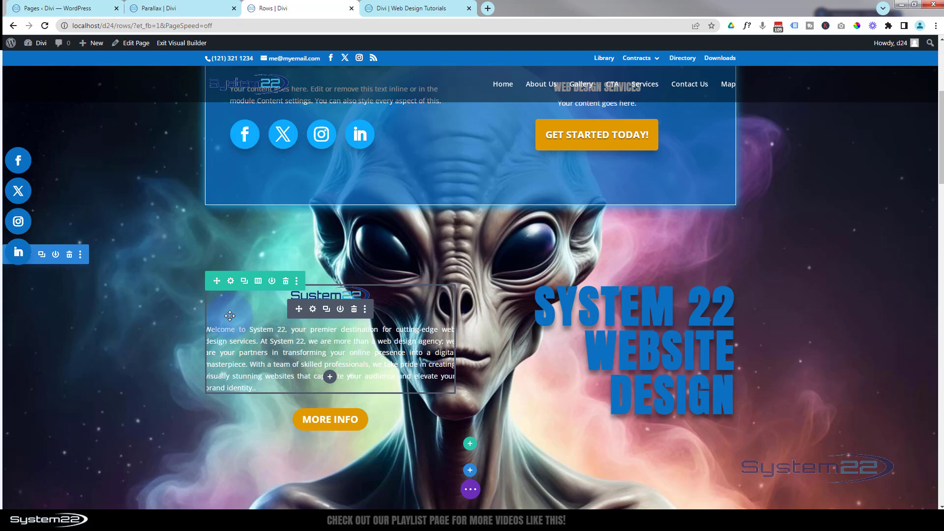
Give the welcome row a semi-transparent black background of rgba(0,0,0,0.5)
{"action": "left_click", "coordinate": [232, 282]}
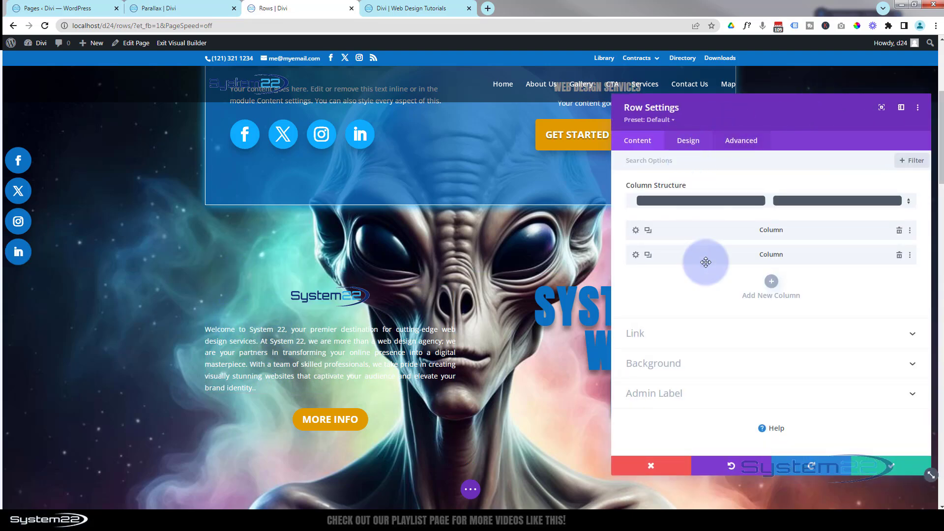
{"action": "left_click", "coordinate": [713, 364]}
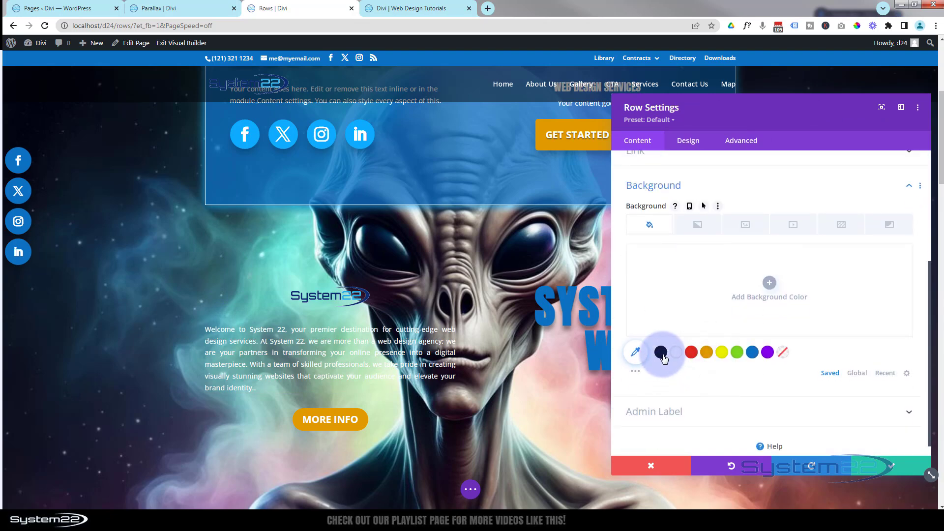
{"action": "left_click", "coordinate": [660, 352]}
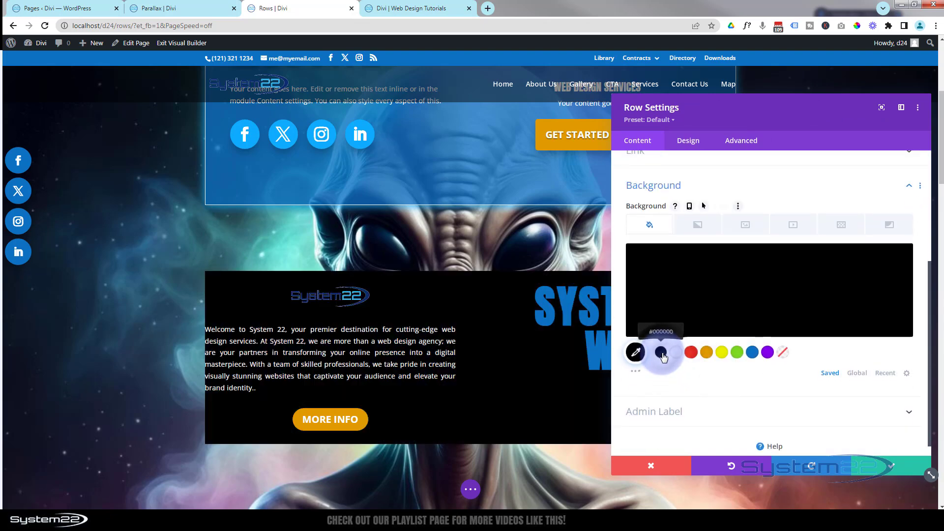
{"action": "left_click", "coordinate": [741, 300]}
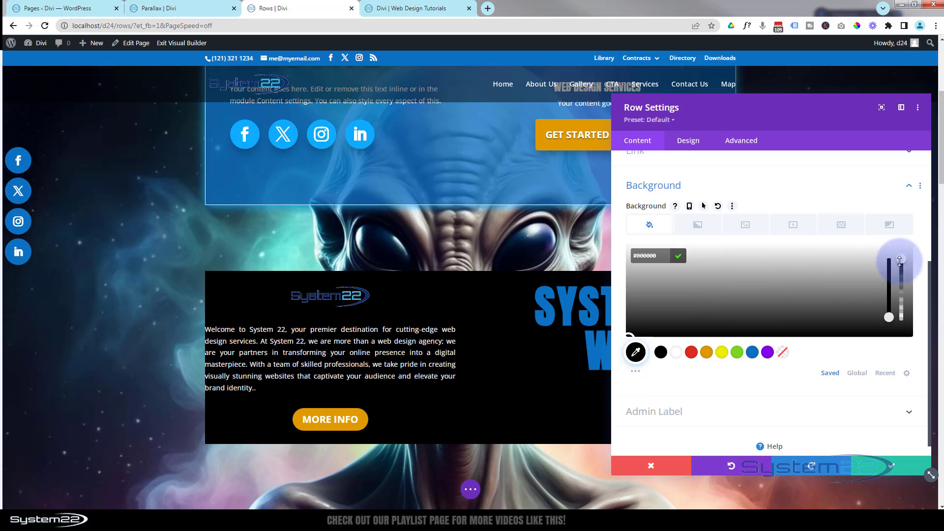
{"action": "left_click_drag", "start_coordinate": [902, 260], "coordinate": [903, 301]}
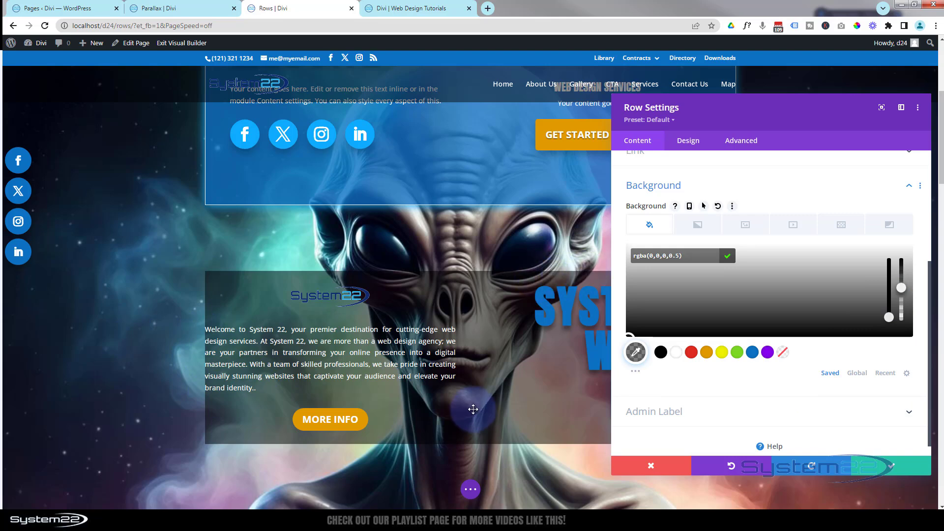
Set the welcome row's padding to 30px on top, bottom, left and right, then save the row
{"action": "left_click", "coordinate": [688, 141]}
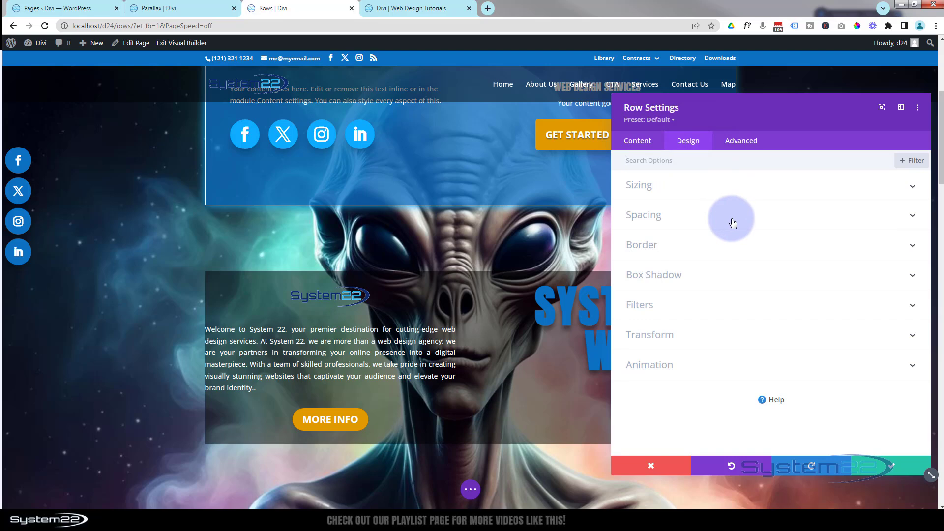
{"action": "left_click", "coordinate": [733, 223]}
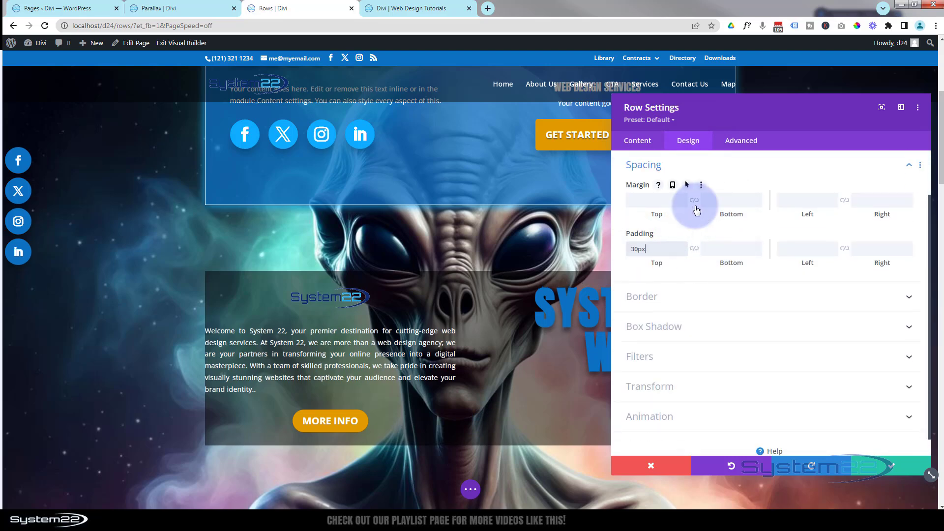
{"action": "left_click", "coordinate": [693, 249]}
{"action": "left_click", "coordinate": [791, 250]}
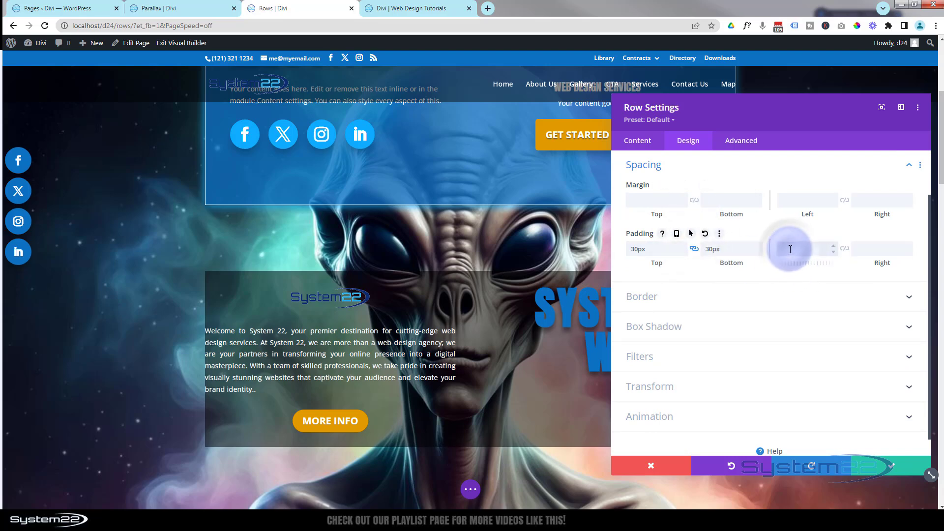
{"action": "type", "text": "30"}
{"action": "left_click", "coordinate": [846, 254]}
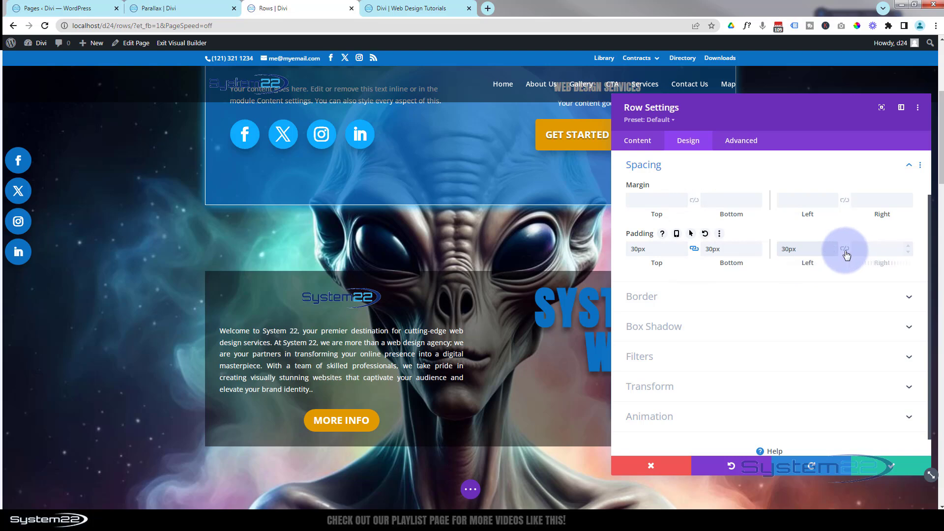
{"action": "left_click", "coordinate": [844, 249]}
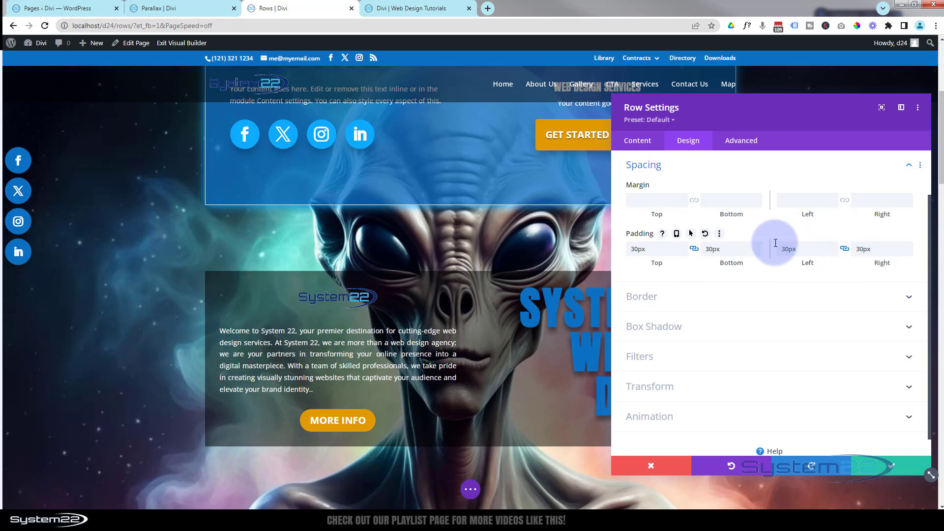
{"action": "left_click", "coordinate": [886, 467]}
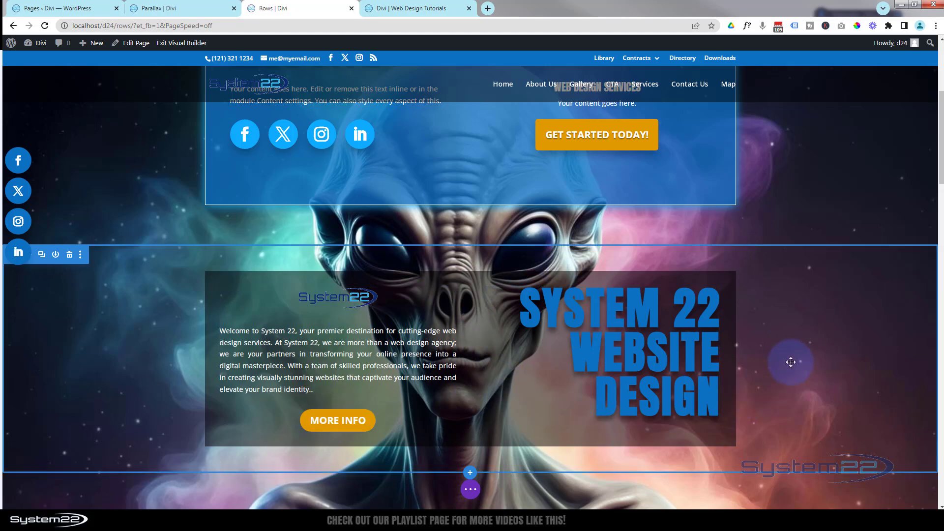
Review the whole page over the alien background, then expand the builder bar and exit the builder
{"action": "scroll", "coordinate": [791, 360], "scroll_direction": "down", "scroll_amount": 10}
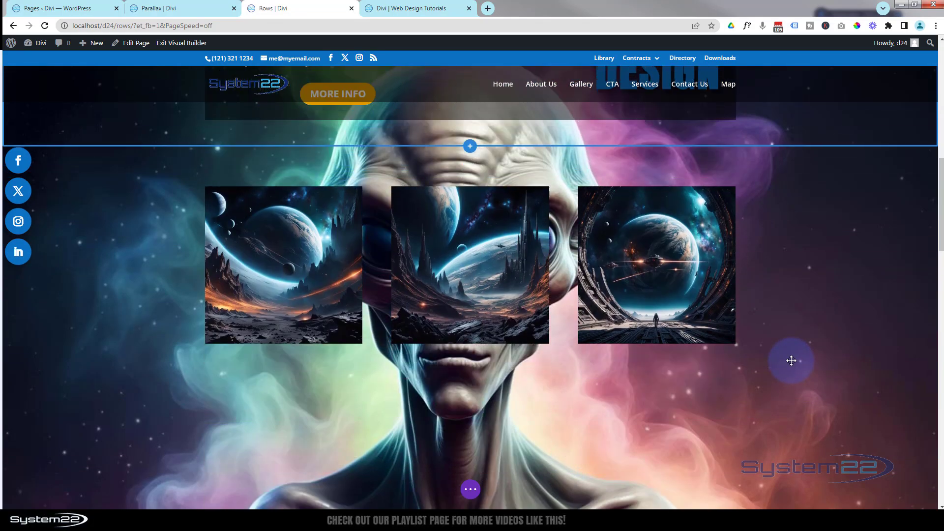
{"action": "scroll", "coordinate": [791, 360], "scroll_direction": "down", "scroll_amount": 10}
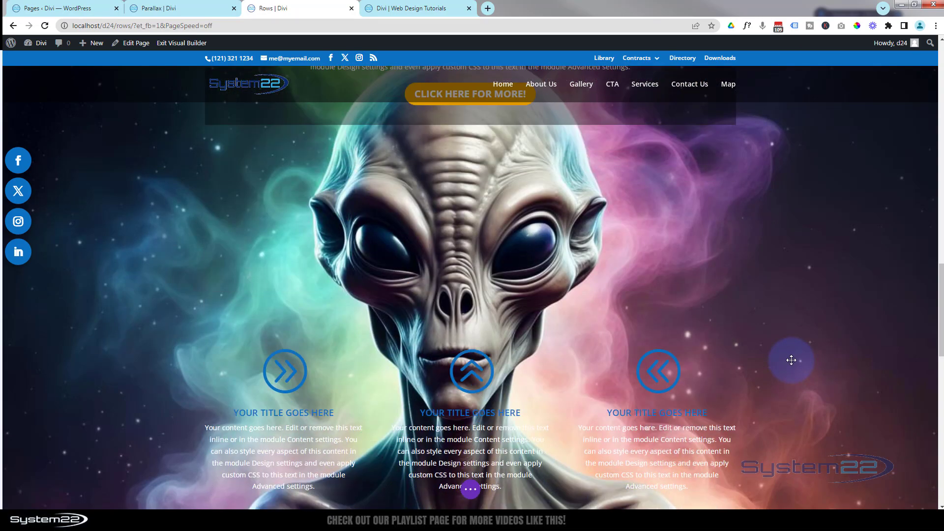
{"action": "scroll", "coordinate": [224, 382], "scroll_direction": "down", "scroll_amount": 3}
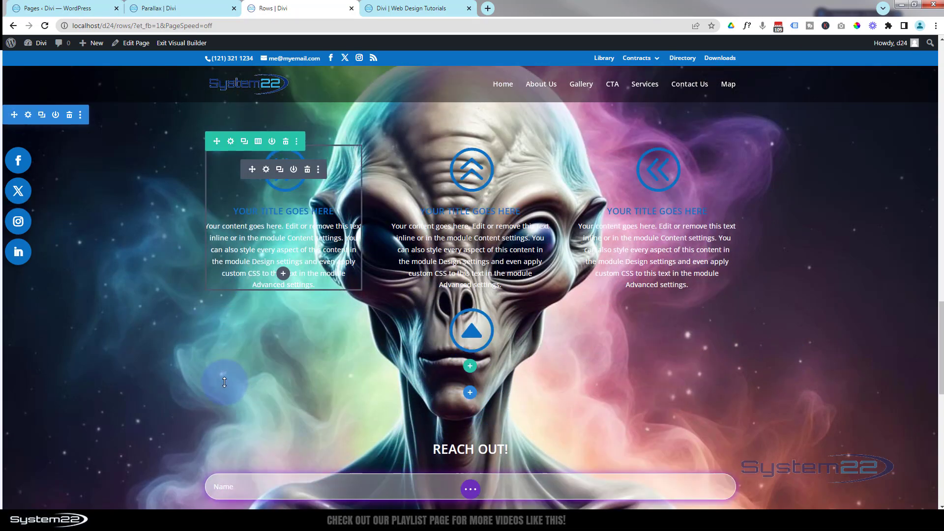
{"action": "scroll", "coordinate": [221, 382], "scroll_direction": "up", "scroll_amount": 8}
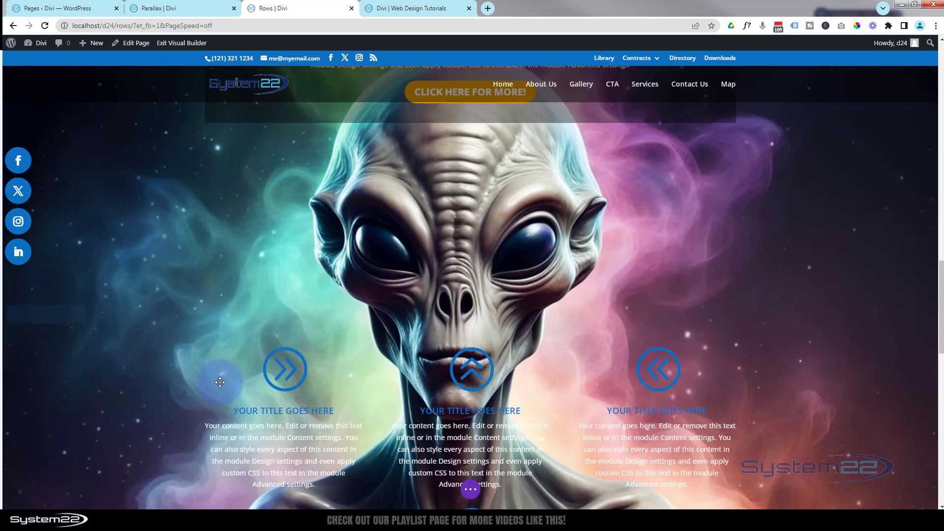
{"action": "scroll", "coordinate": [219, 382], "scroll_direction": "up", "scroll_amount": 12}
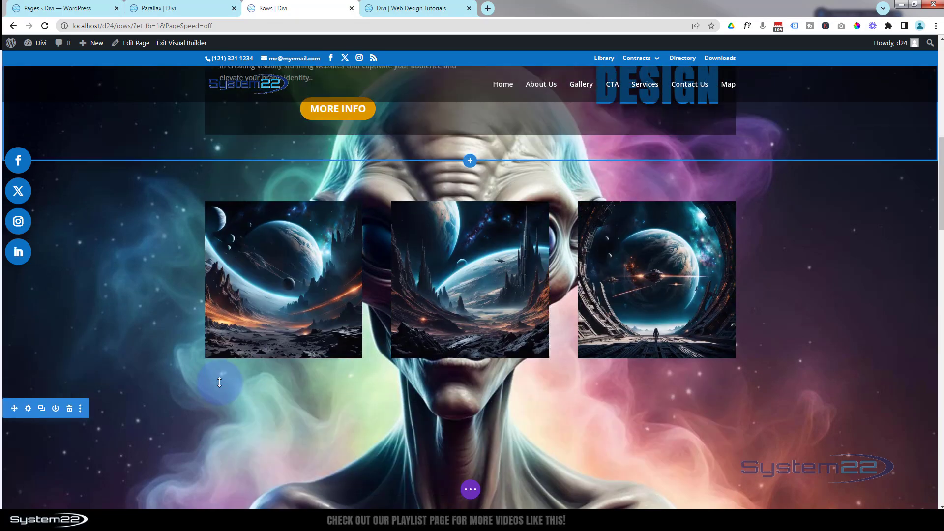
{"action": "scroll", "coordinate": [219, 382], "scroll_direction": "up", "scroll_amount": 10}
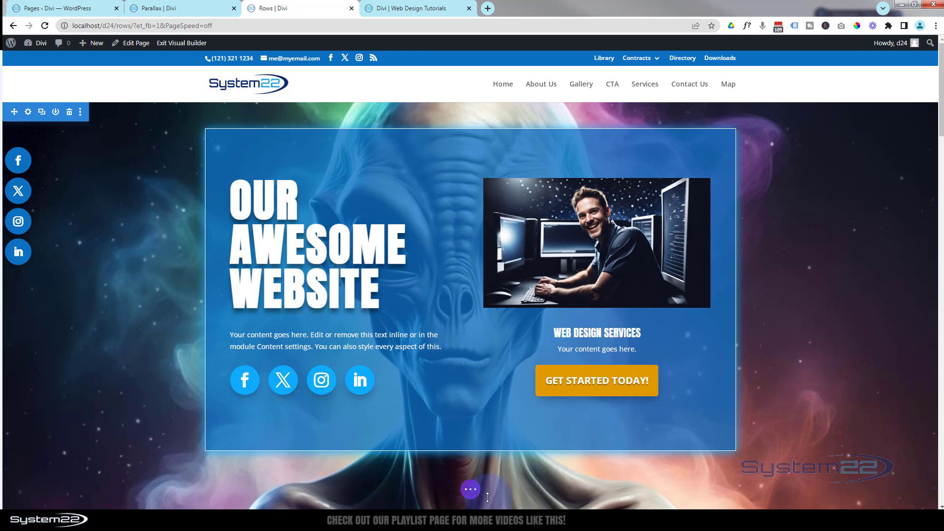
{"action": "left_click", "coordinate": [470, 489]}
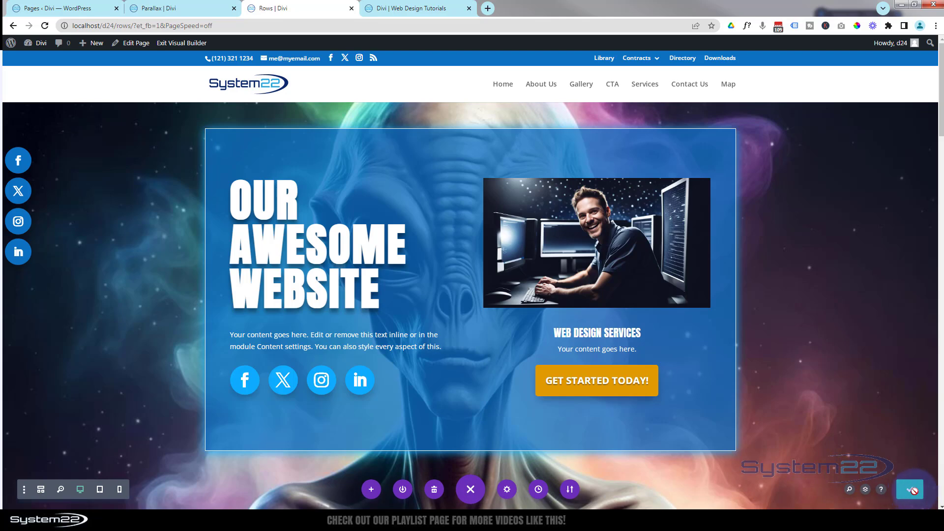
{"action": "left_click", "coordinate": [177, 44]}
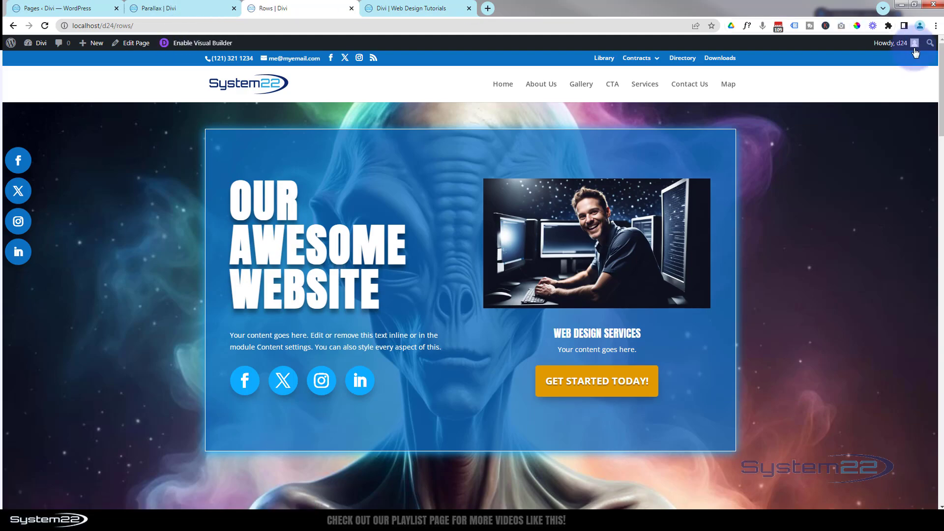
Scroll the live Rows page from hero to map and back, checking the alien backdrop
{"action": "scroll", "coordinate": [940, 81], "scroll_direction": "down", "scroll_amount": 2}
{"action": "left_click_drag", "start_coordinate": [941, 81], "coordinate": [940, 402]}
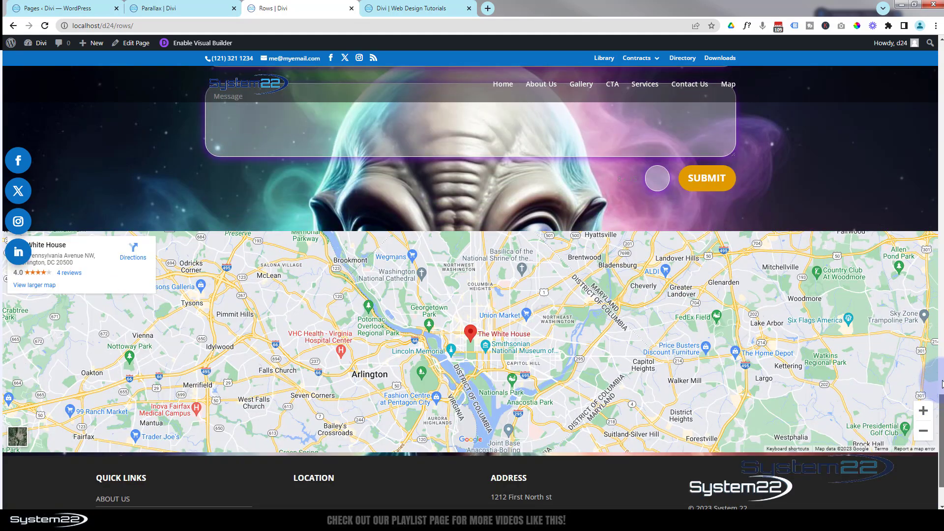
{"action": "left_click_drag", "start_coordinate": [942, 365], "coordinate": [934, 34]}
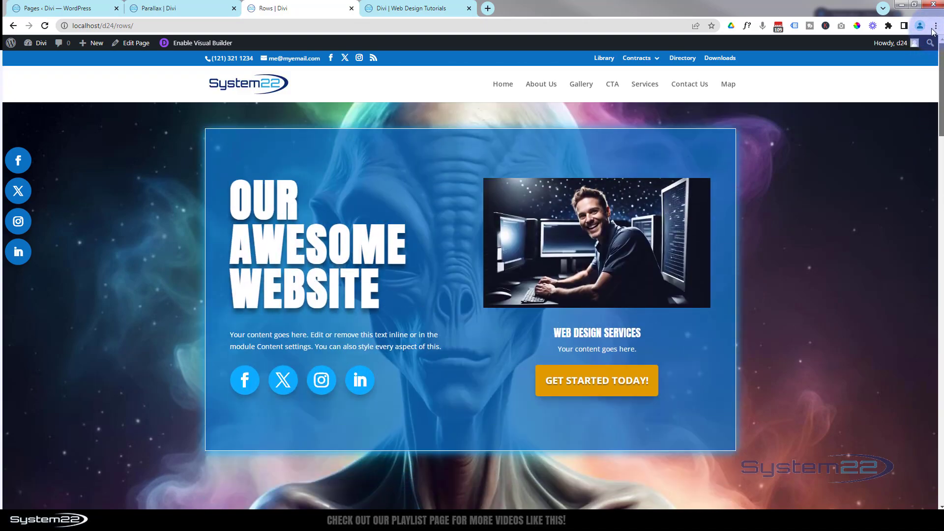
Switch to the Divi | Web Design Tutorials page and scroll through its parallax sections and back
{"action": "left_click", "coordinate": [418, 8]}
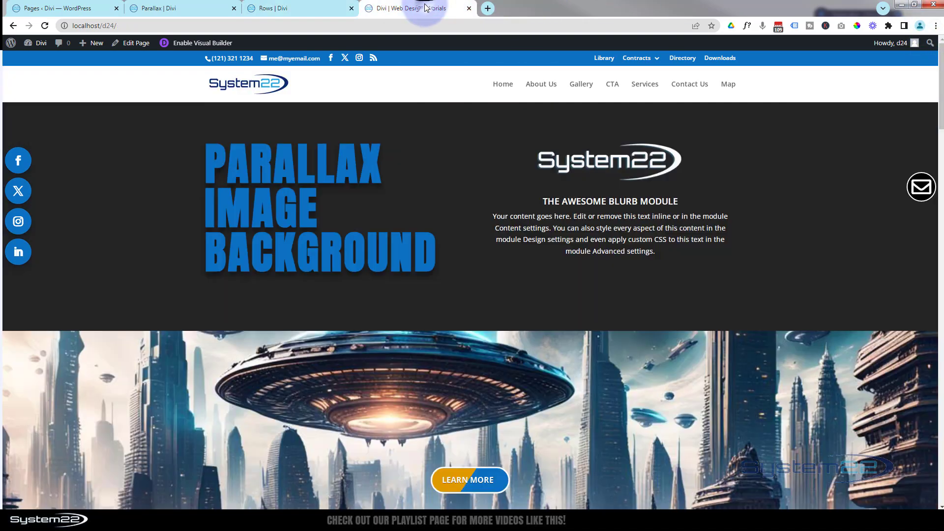
{"action": "scroll", "coordinate": [594, 334], "scroll_direction": "down", "scroll_amount": 7}
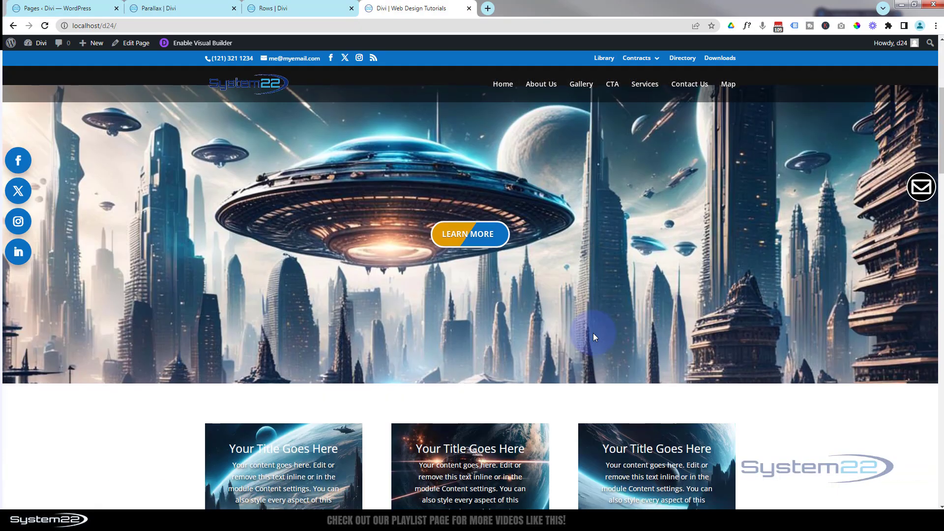
{"action": "scroll", "coordinate": [594, 334], "scroll_direction": "down", "scroll_amount": 4}
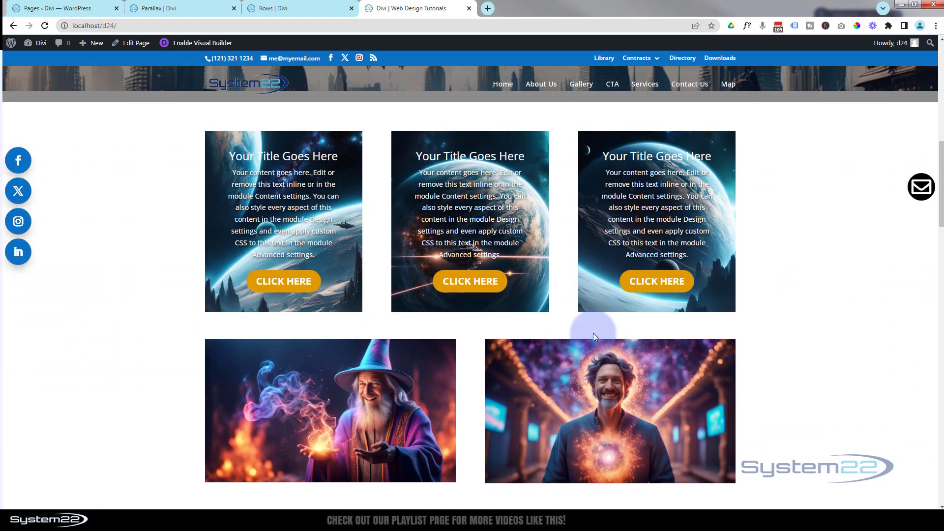
{"action": "scroll", "coordinate": [592, 335], "scroll_direction": "down", "scroll_amount": 4}
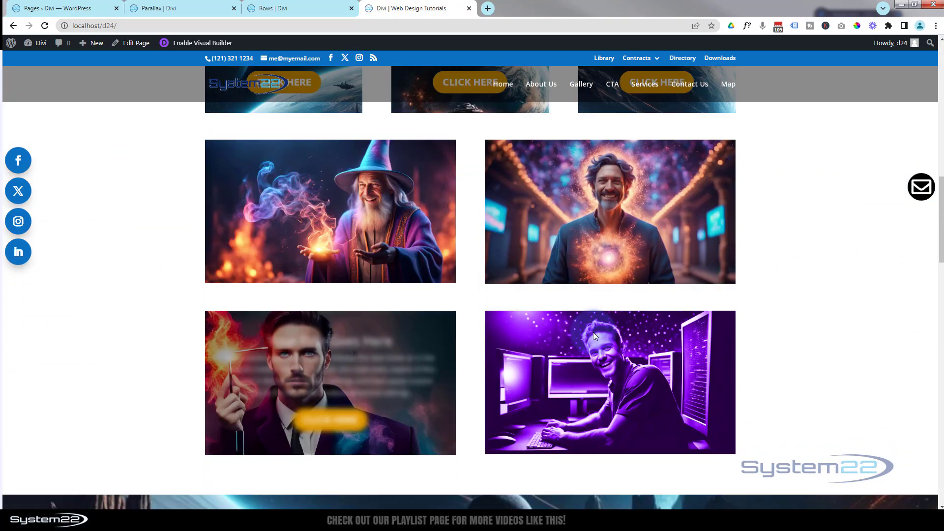
{"action": "scroll", "coordinate": [593, 332], "scroll_direction": "down", "scroll_amount": 9}
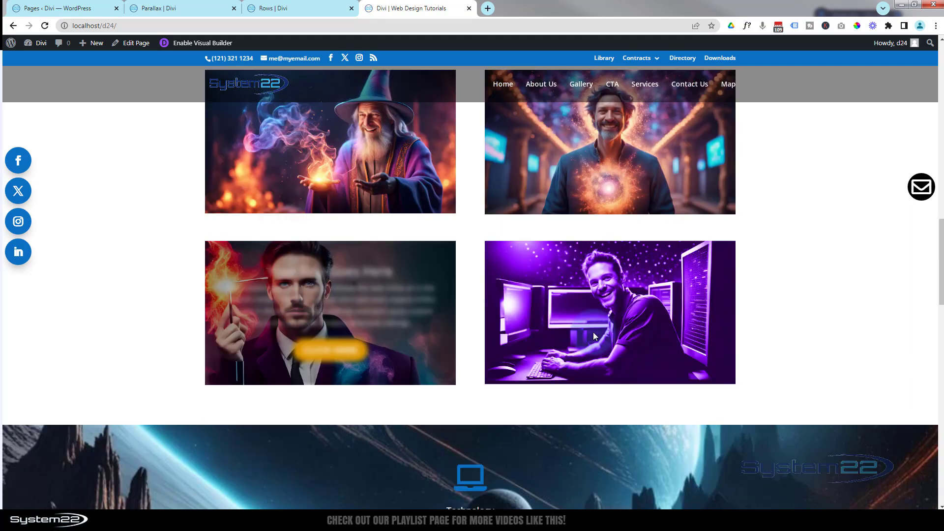
{"action": "scroll", "coordinate": [593, 332], "scroll_direction": "up", "scroll_amount": 3}
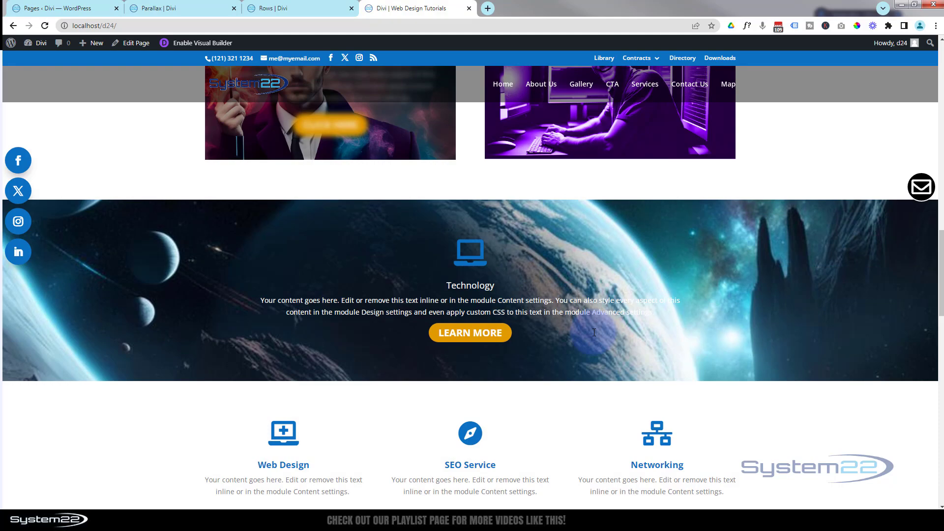
{"action": "scroll", "coordinate": [594, 332], "scroll_direction": "up", "scroll_amount": 10}
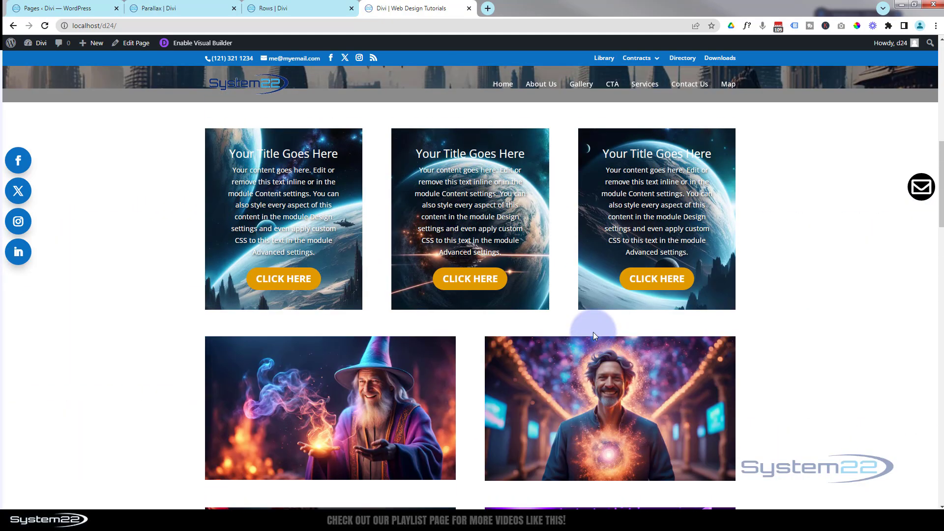
{"action": "scroll", "coordinate": [593, 332], "scroll_direction": "up", "scroll_amount": 1}
{"action": "scroll", "coordinate": [842, 400], "scroll_direction": "up", "scroll_amount": 3}
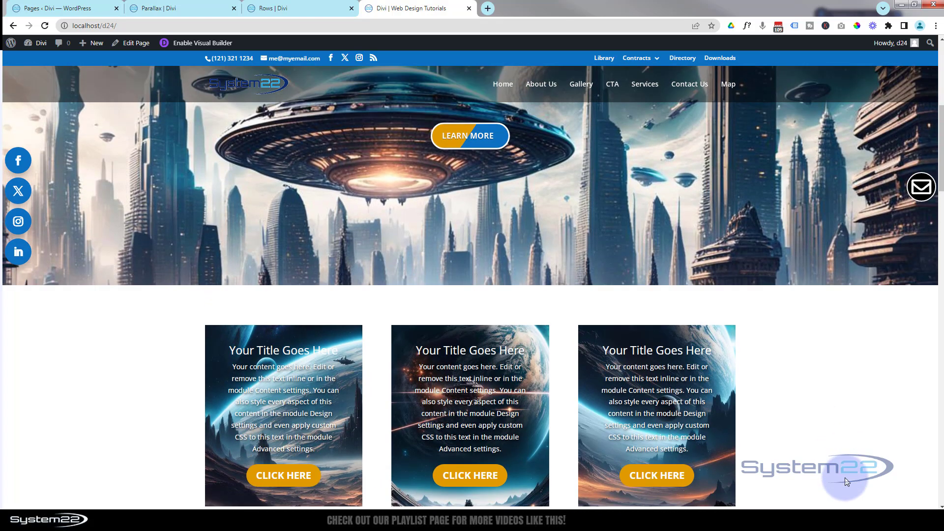
{"action": "scroll", "coordinate": [845, 481], "scroll_direction": "up", "scroll_amount": 4}
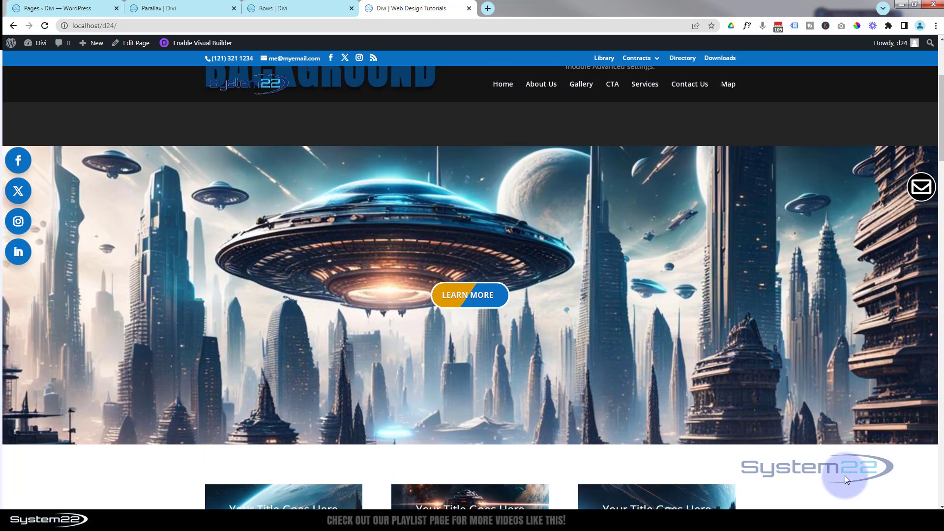
{"action": "scroll", "coordinate": [845, 476], "scroll_direction": "up", "scroll_amount": 3}
{"action": "scroll", "coordinate": [845, 475], "scroll_direction": "up", "scroll_amount": 1}
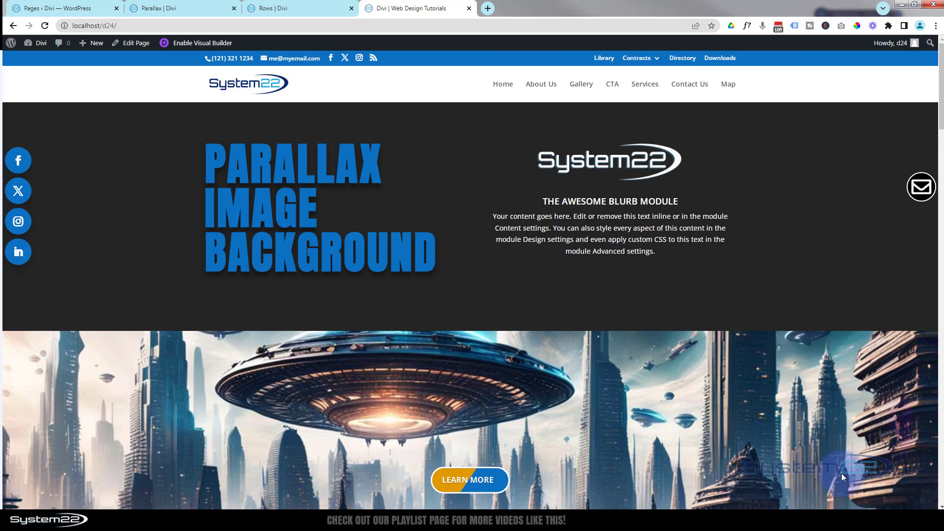